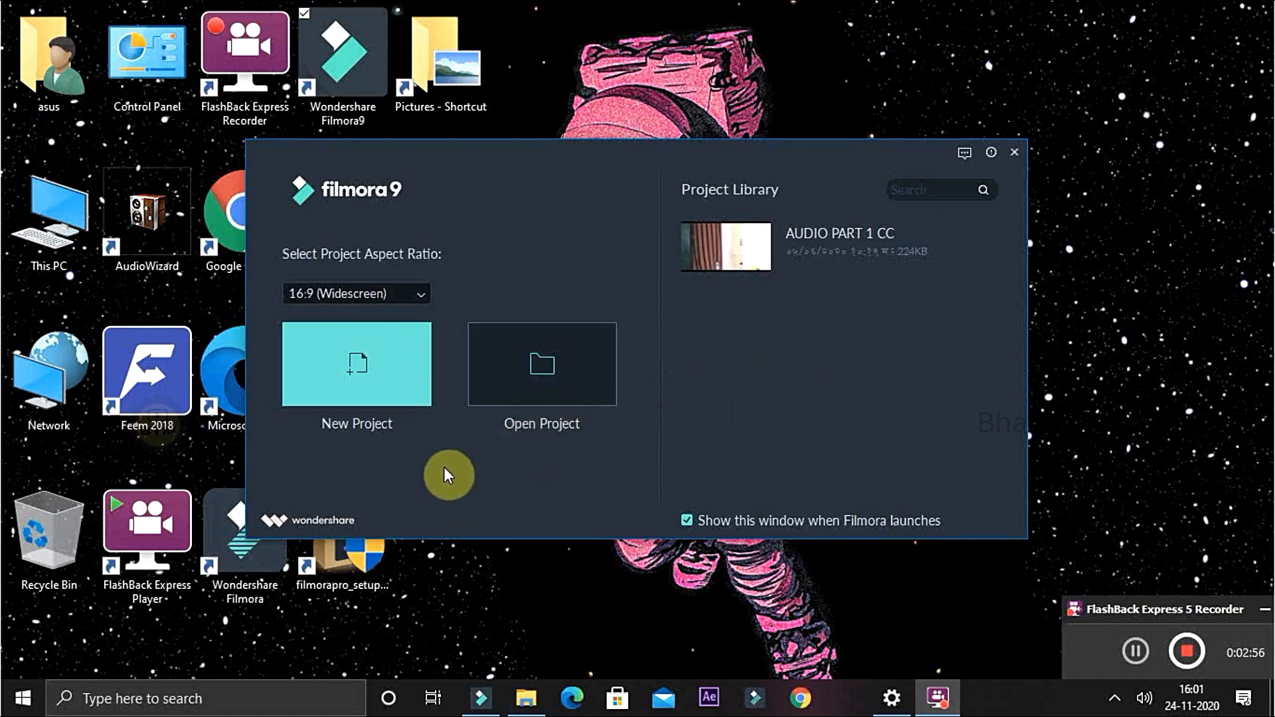
- Create a new 16:9 widescreen project and import all media files from the whatsapp STATUS folder in Videos
click(342, 354)
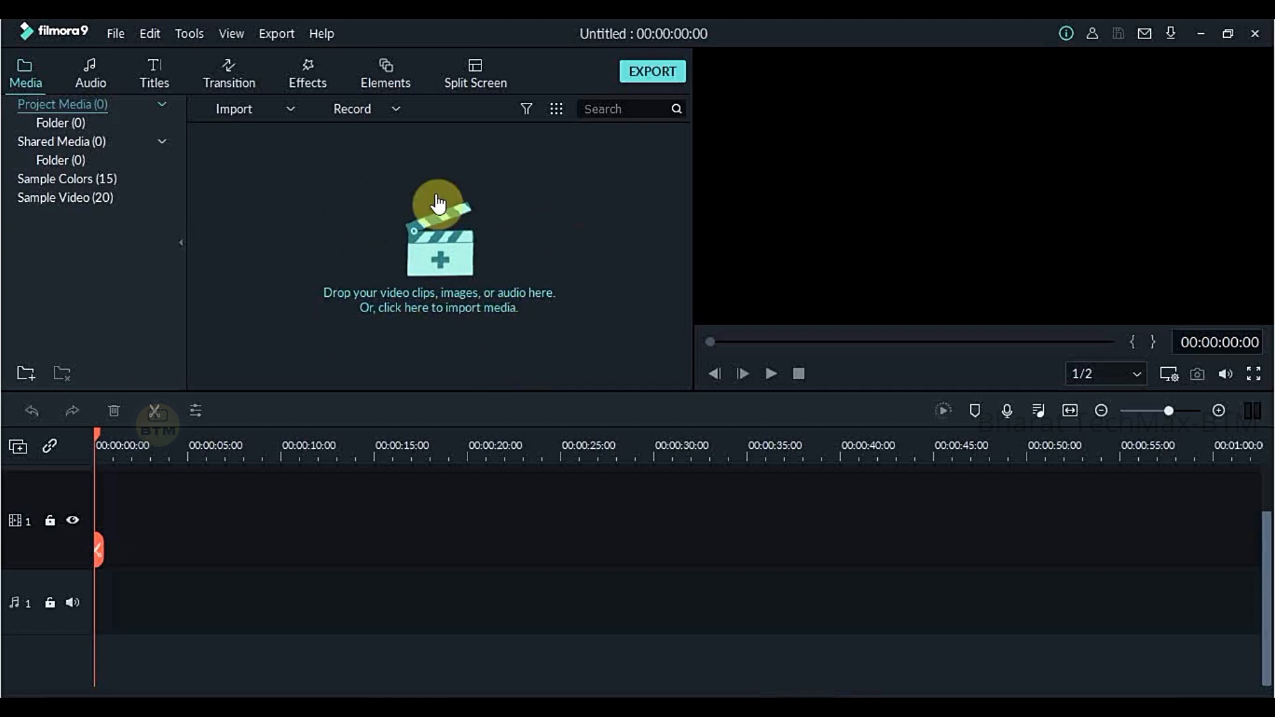
click(247, 122)
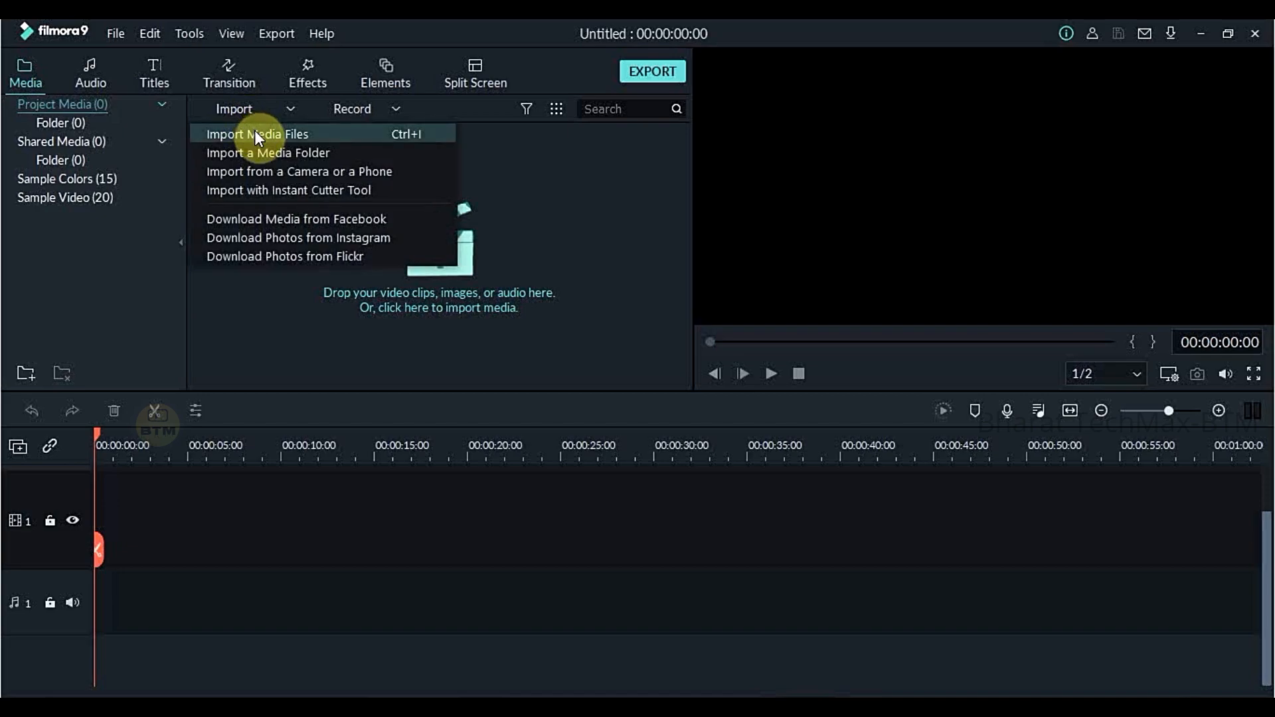
click(257, 133)
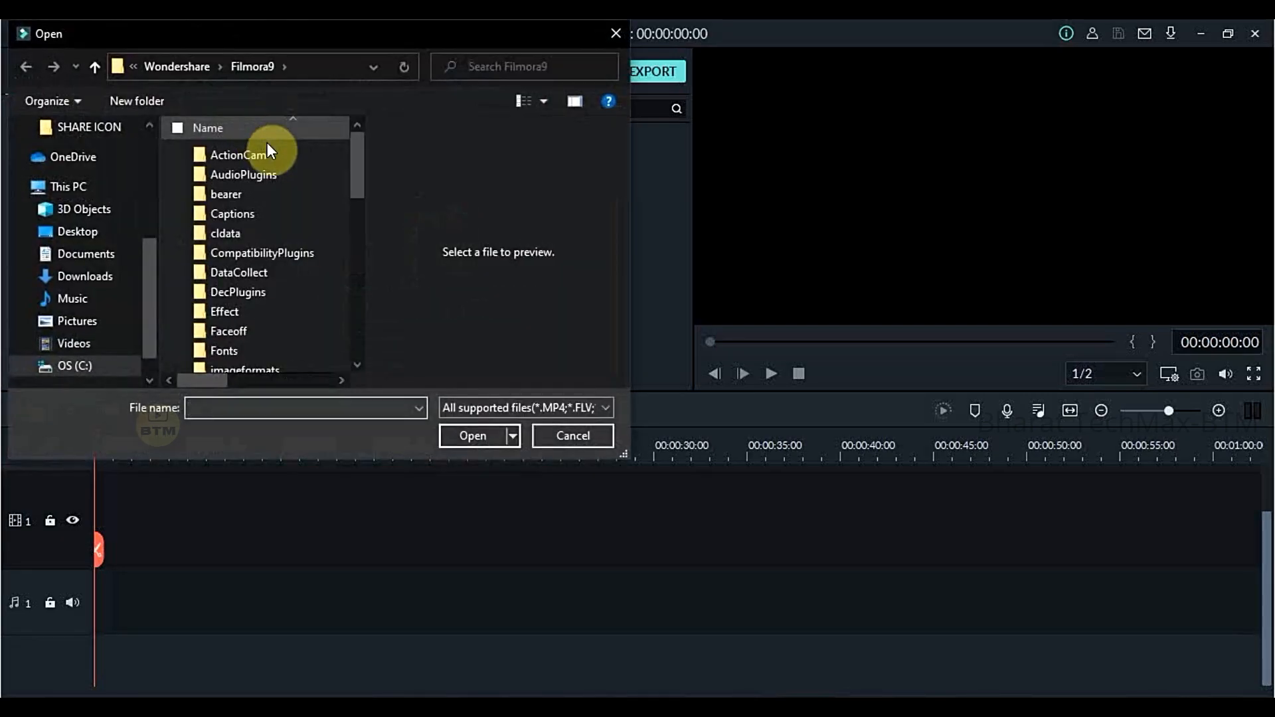
drag(365, 161, 357, 127)
click(93, 185)
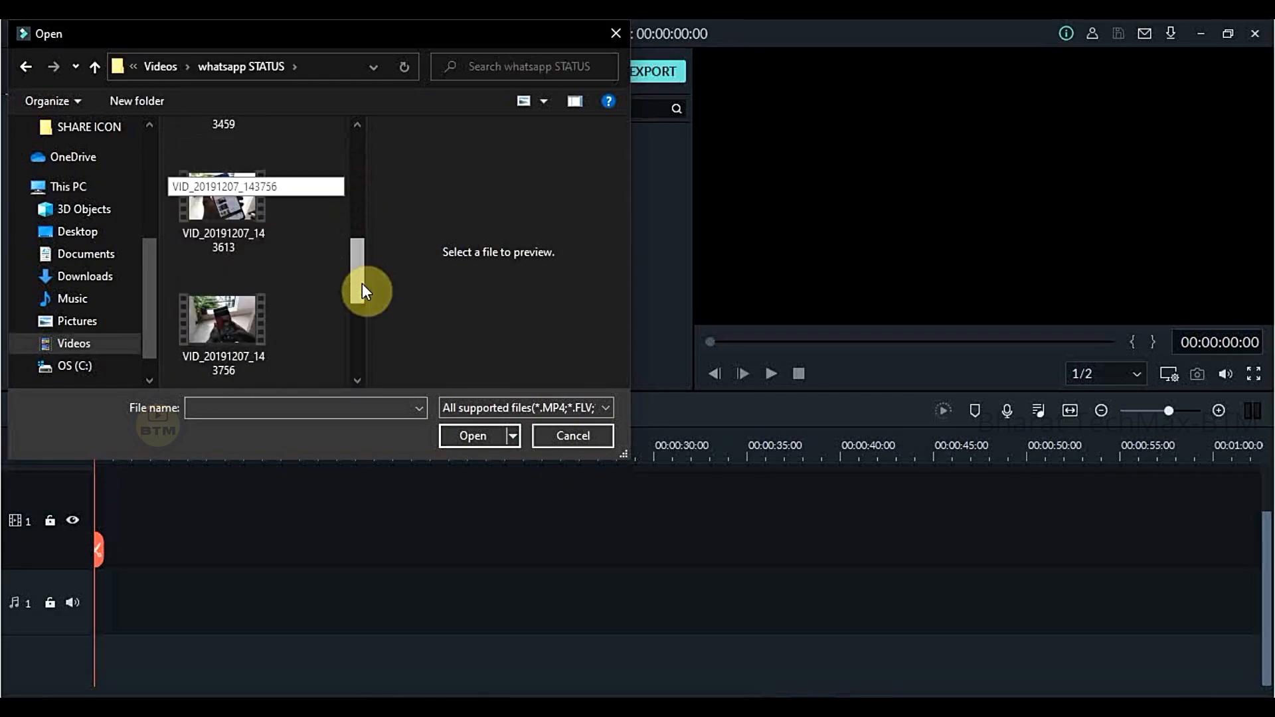
drag(361, 283, 364, 313)
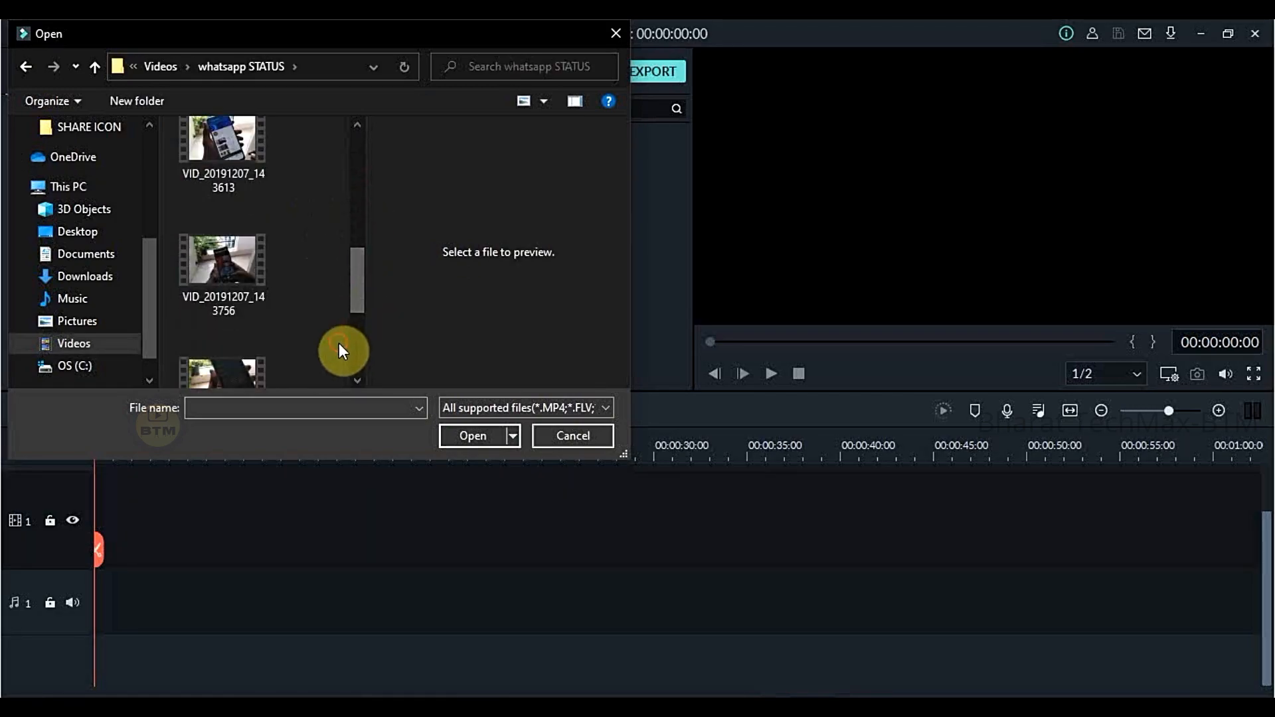
key(ctrl+a)
key(Return)
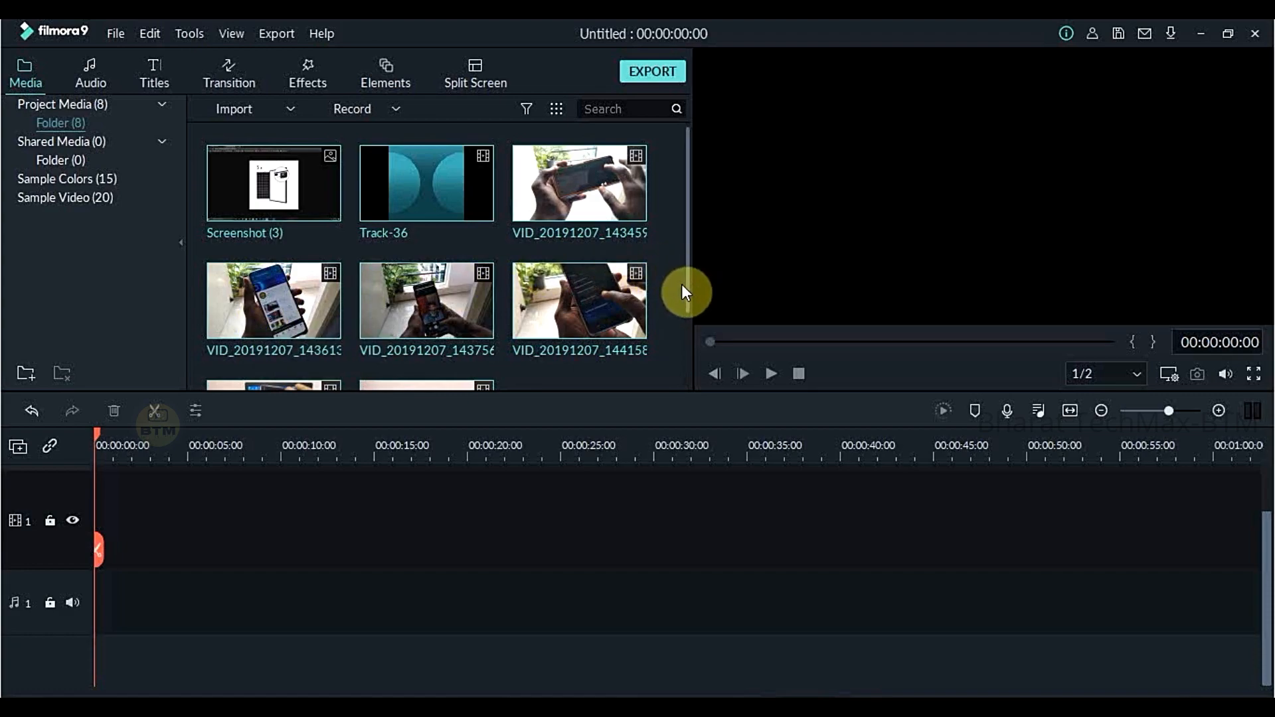
- Preview the imported clips VID_20191207_143459 and VID_20191207_144158 in the media library
drag(691, 297, 691, 333)
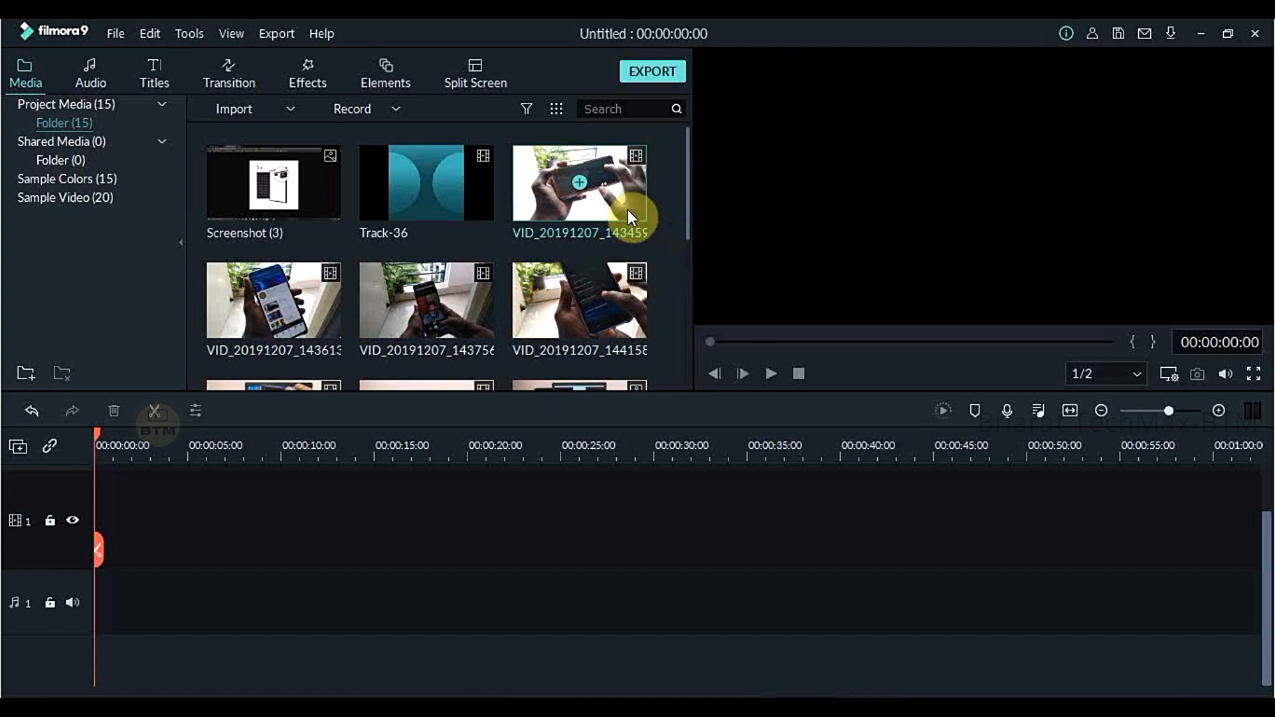
click(633, 206)
mouse_move(687, 211)
mouse_down()
mouse_move(688, 253)
mouse_move(690, 200)
mouse_up()
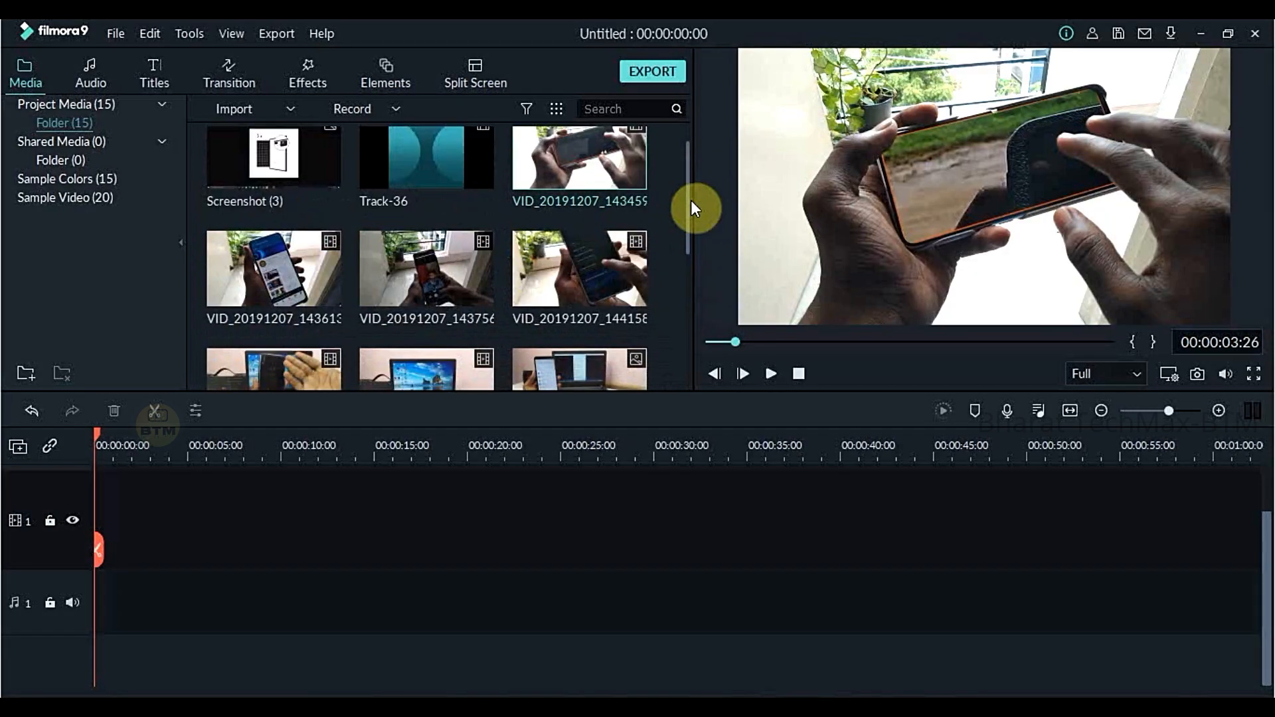
double_click(643, 289)
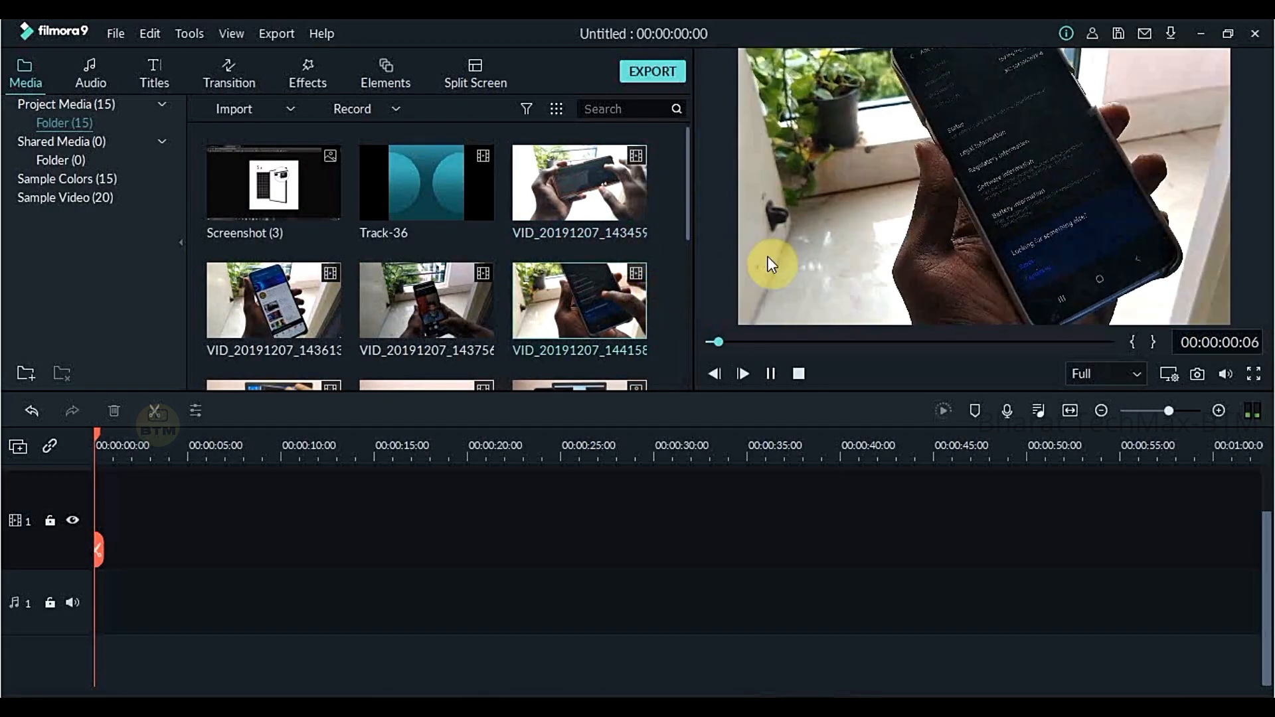
click(772, 374)
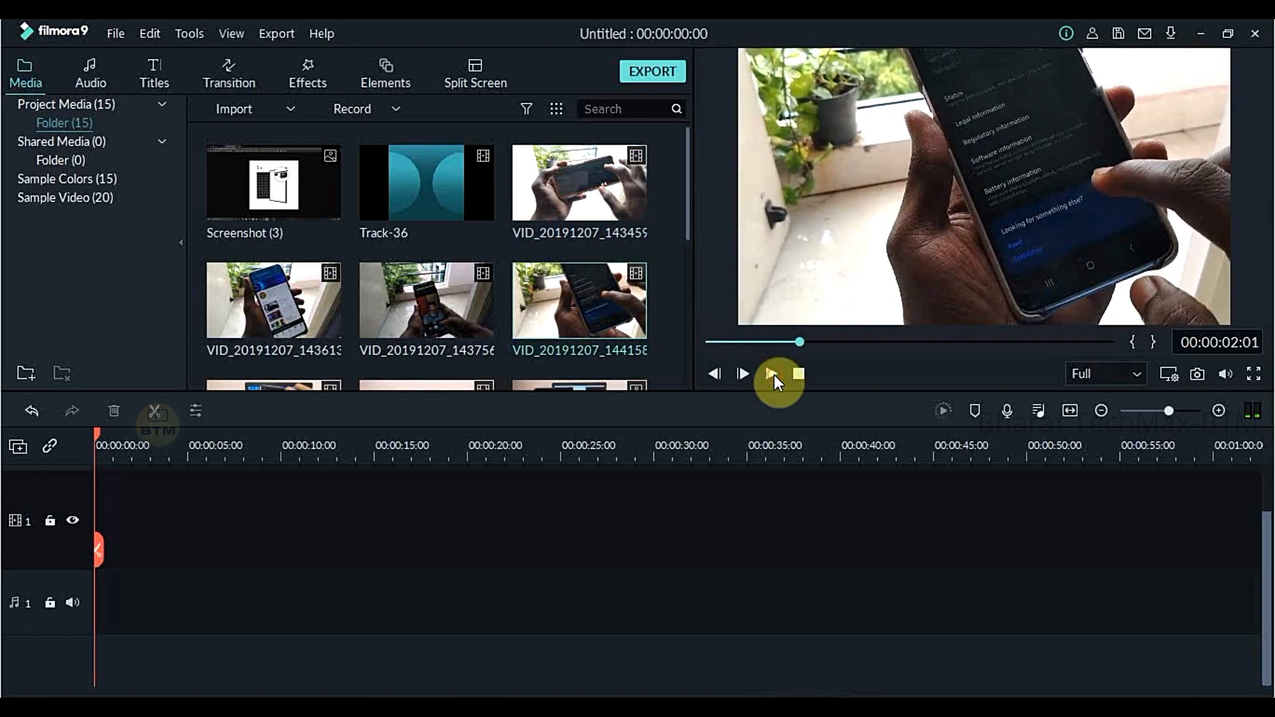
click(772, 373)
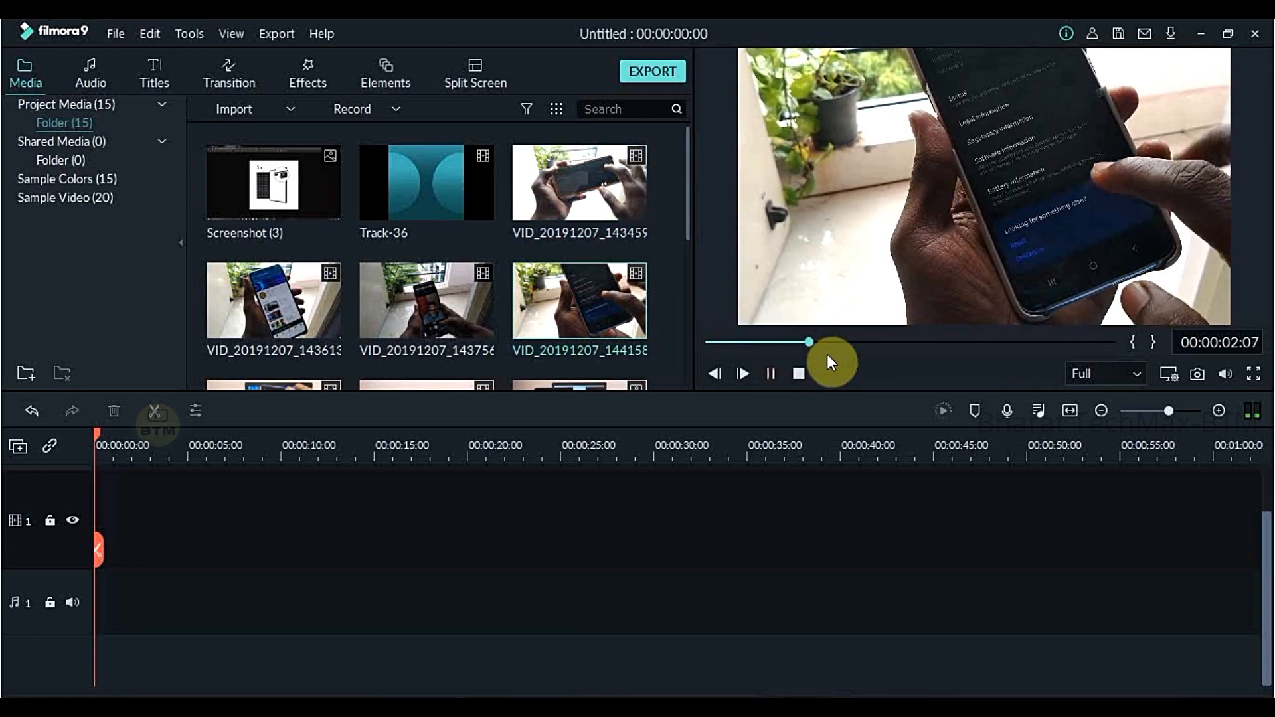
click(771, 373)
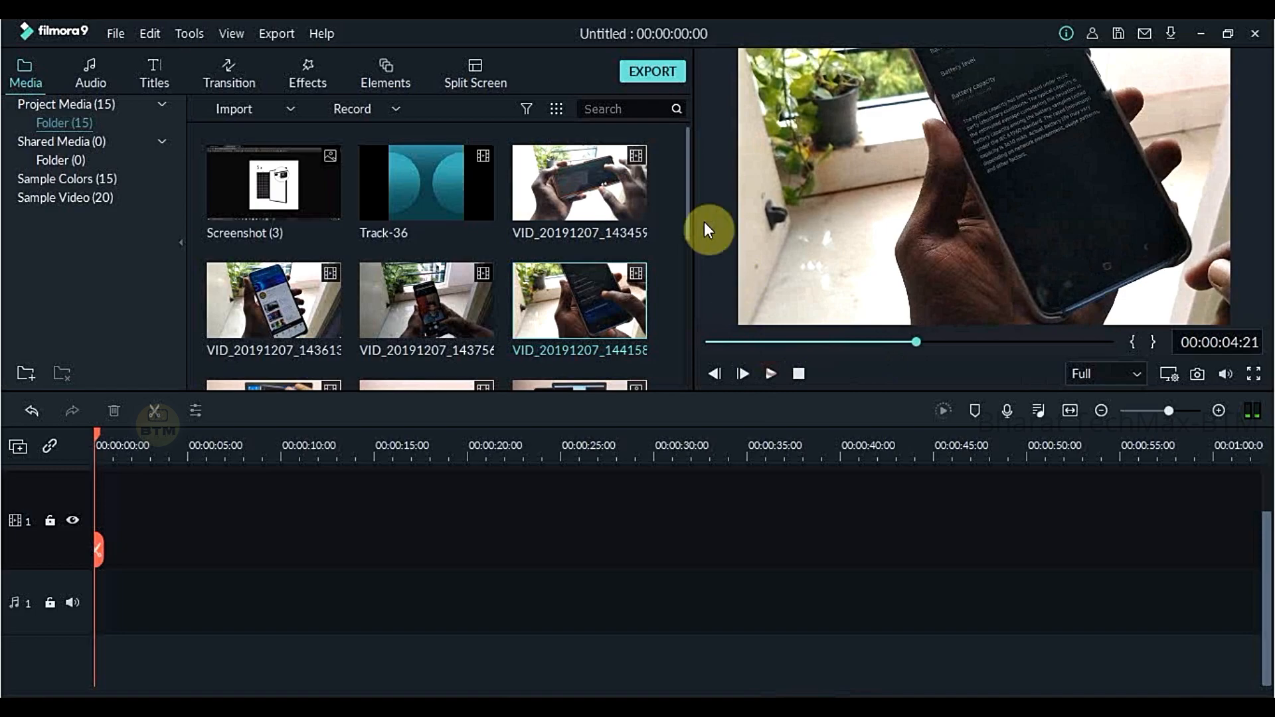
click(688, 244)
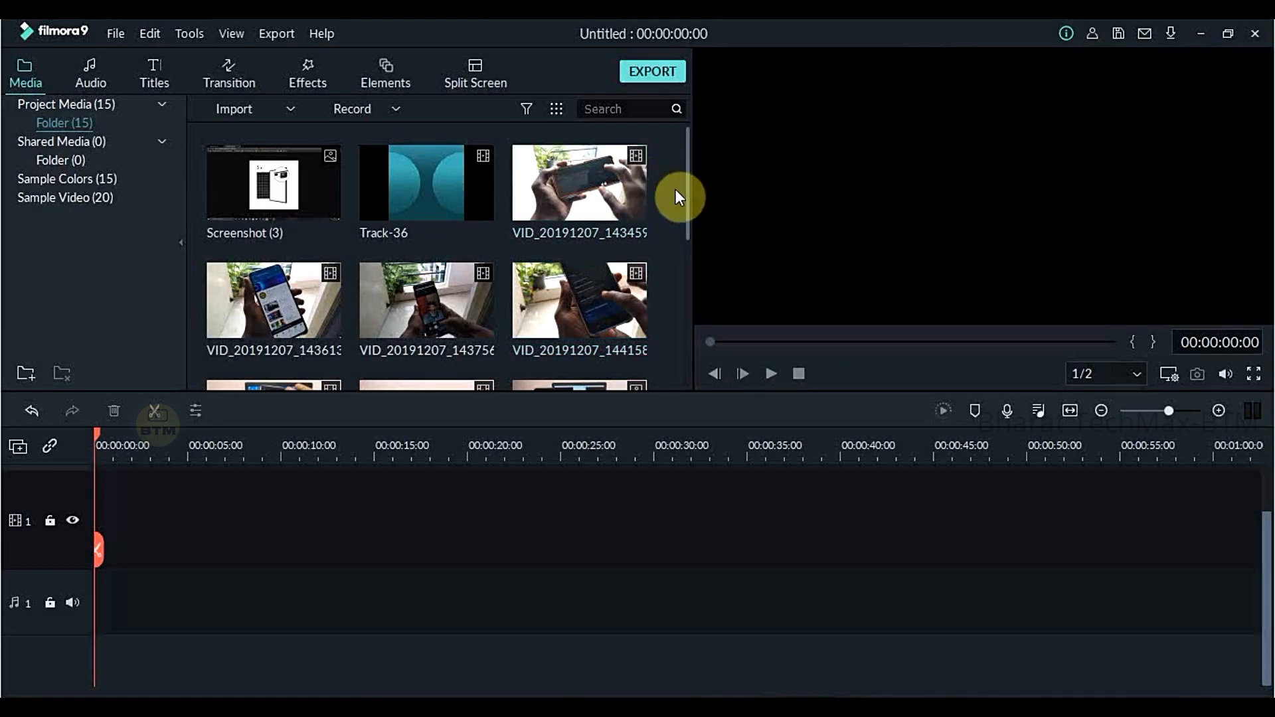
- Place VID_20191207_144158 at the start of video track 1 and split it at 00:00:05:11
drag(592, 315, 101, 503)
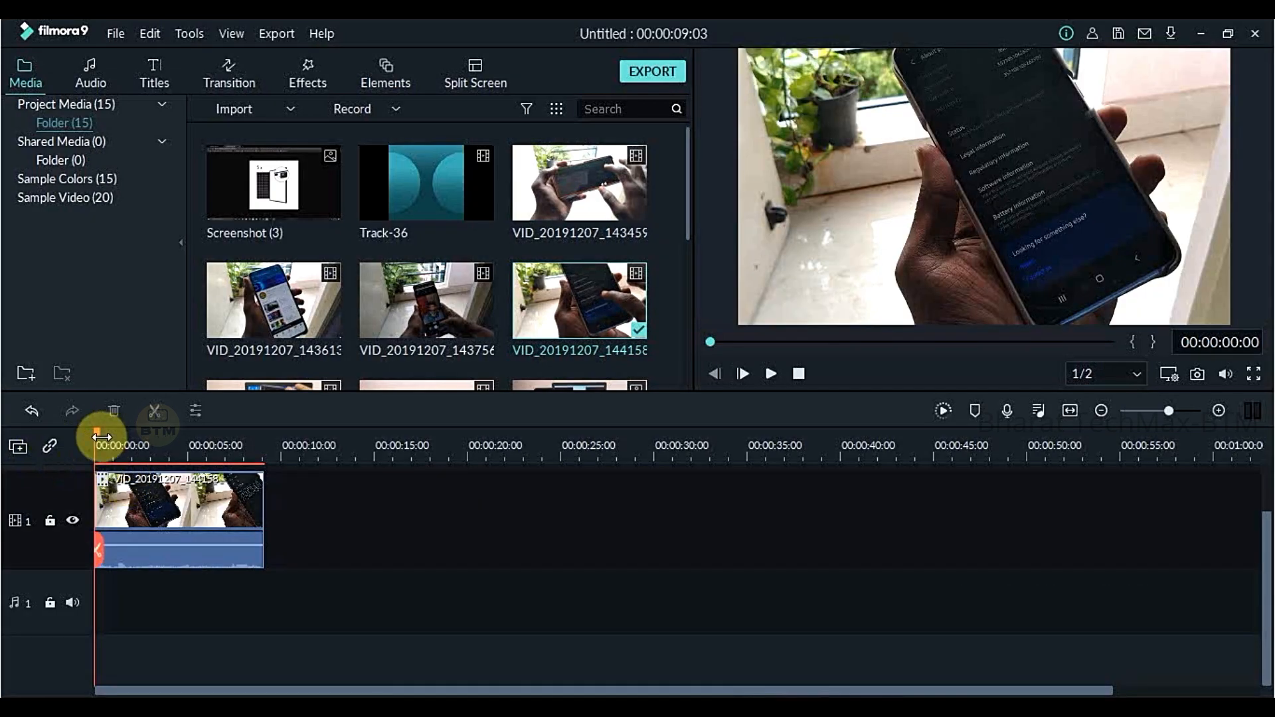
key(space)
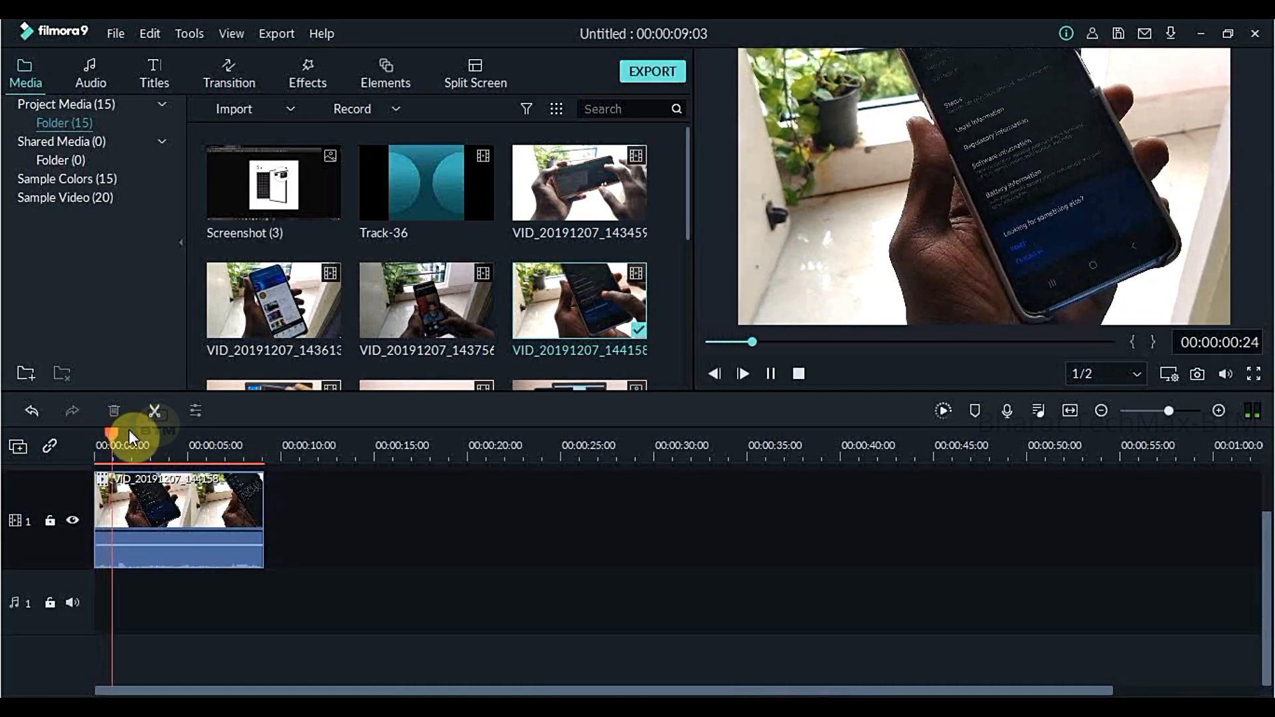
click(771, 374)
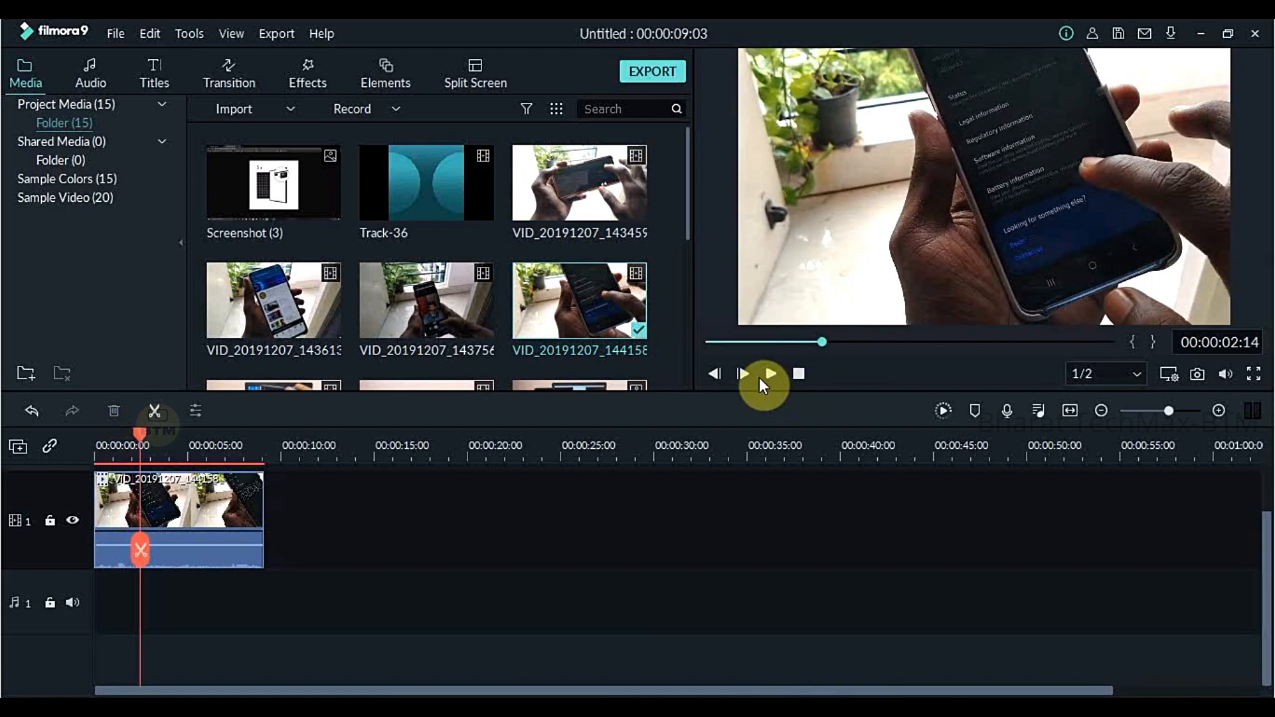
click(770, 374)
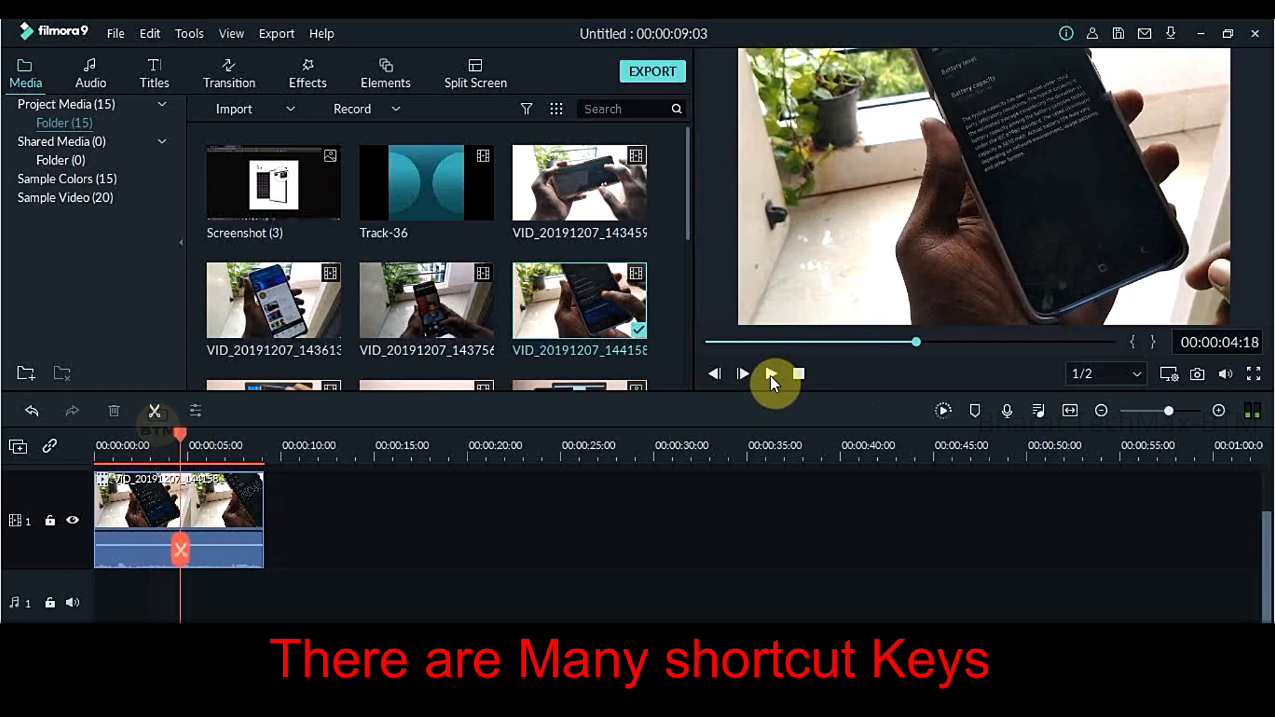
click(770, 374)
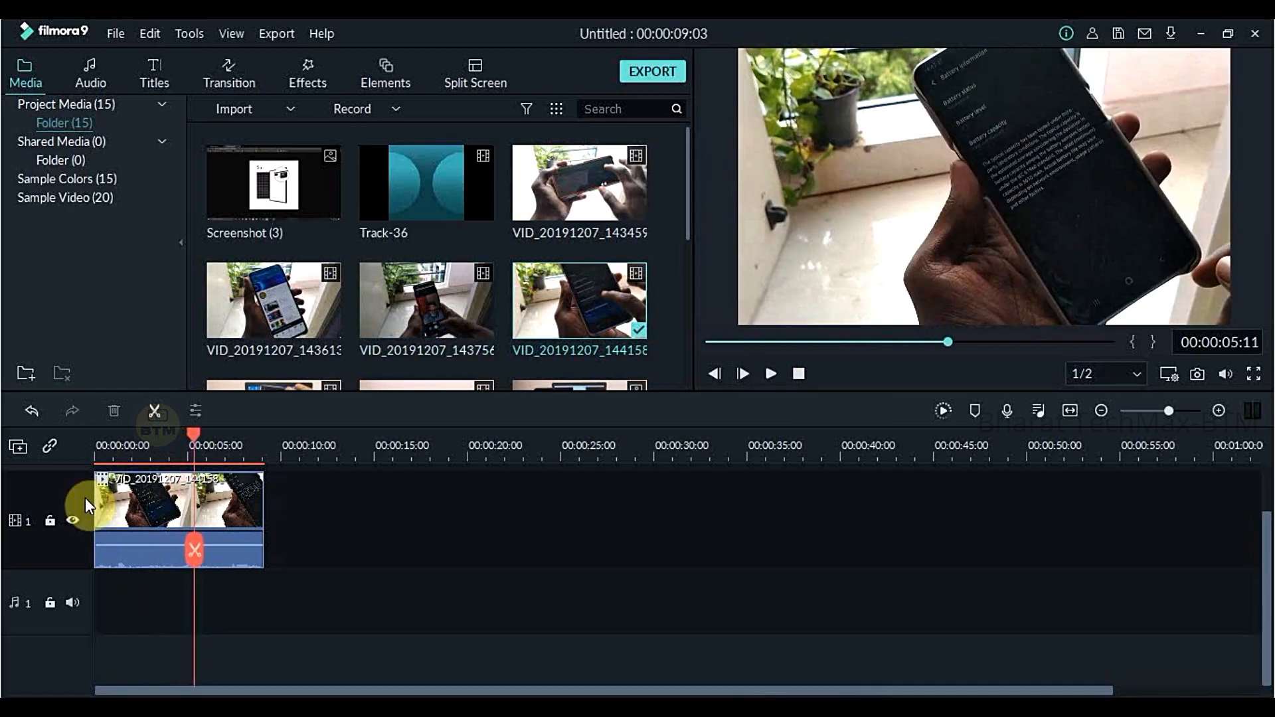
click(126, 480)
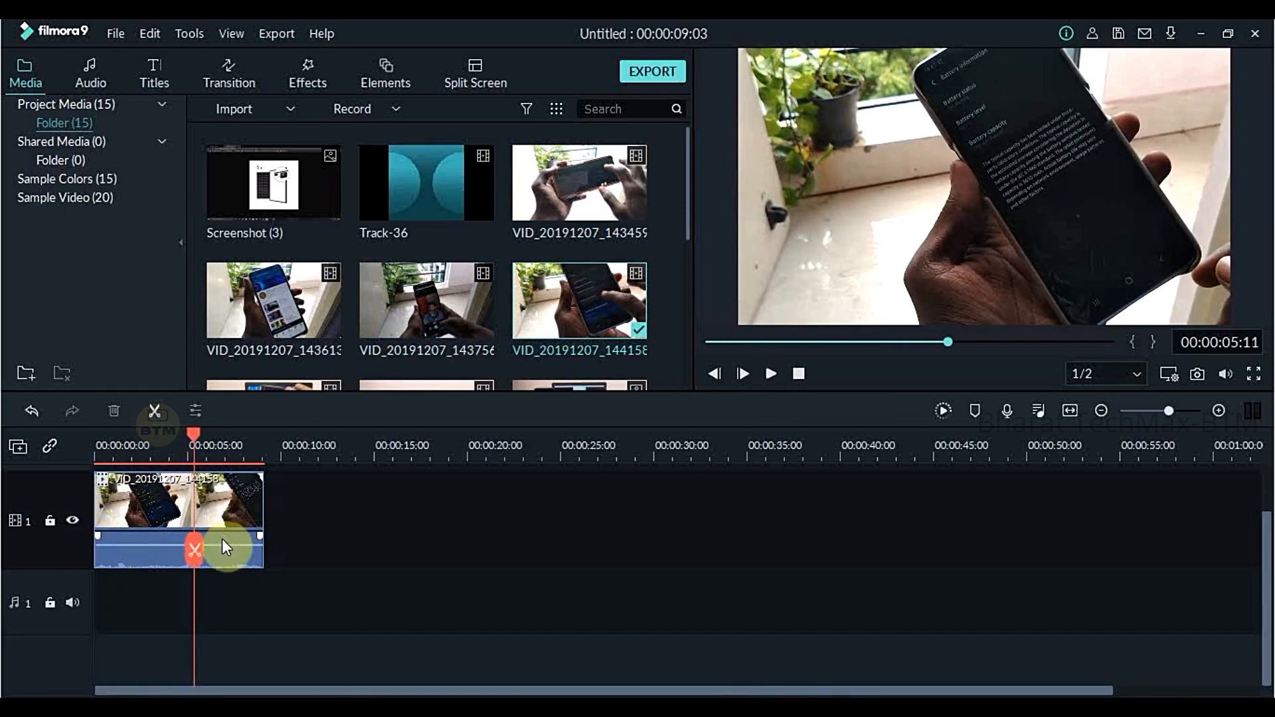
click(191, 553)
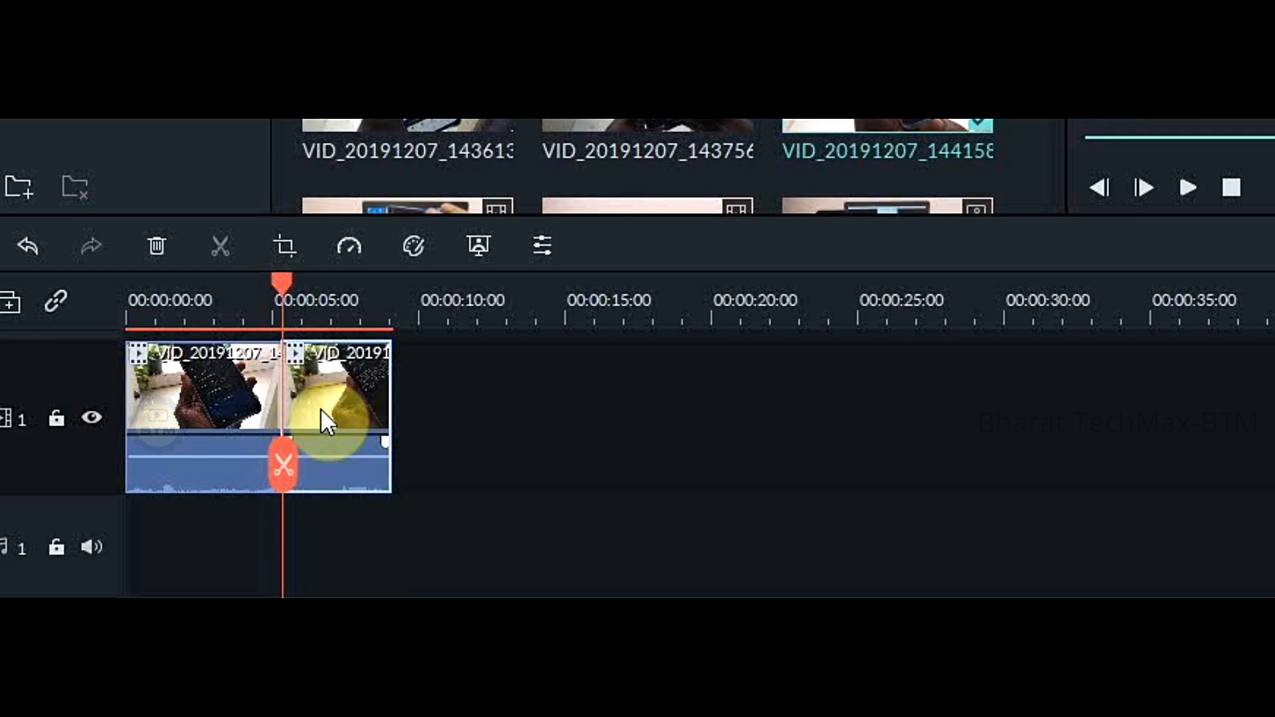
- Play the second piece of the clip and split it at 00:00:07:23
double_click(321, 408)
key(space)
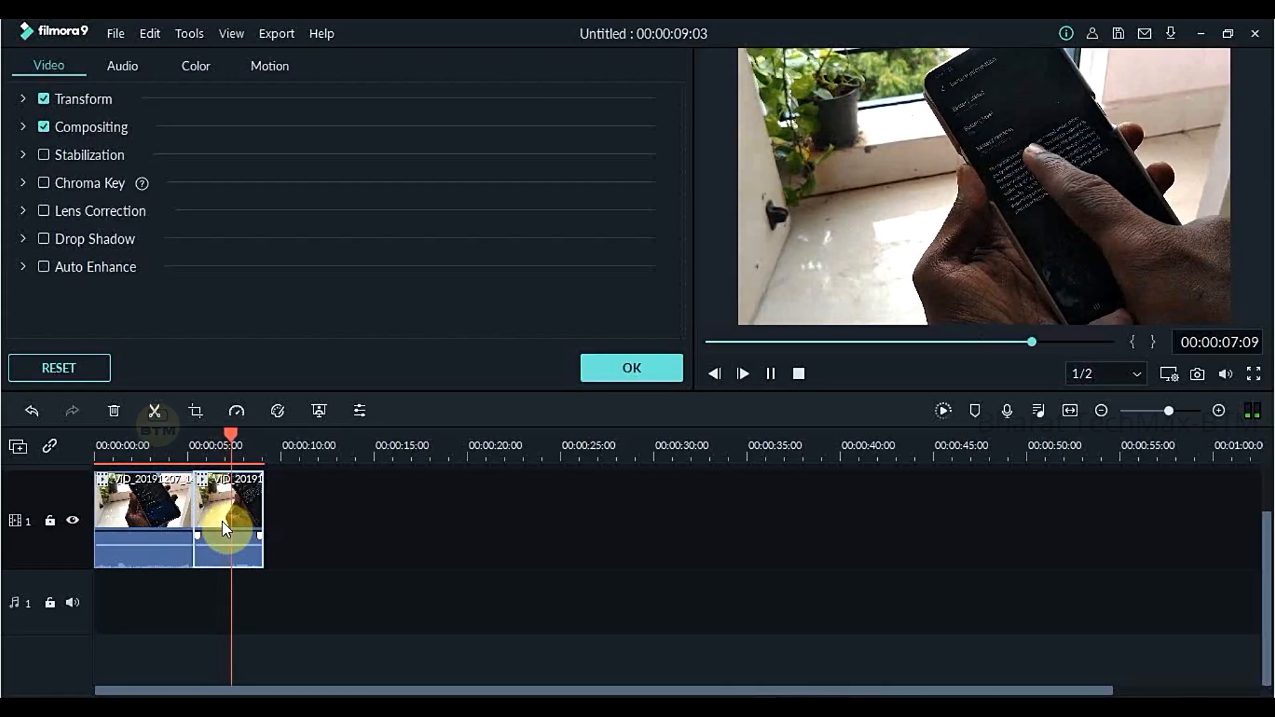
key(space)
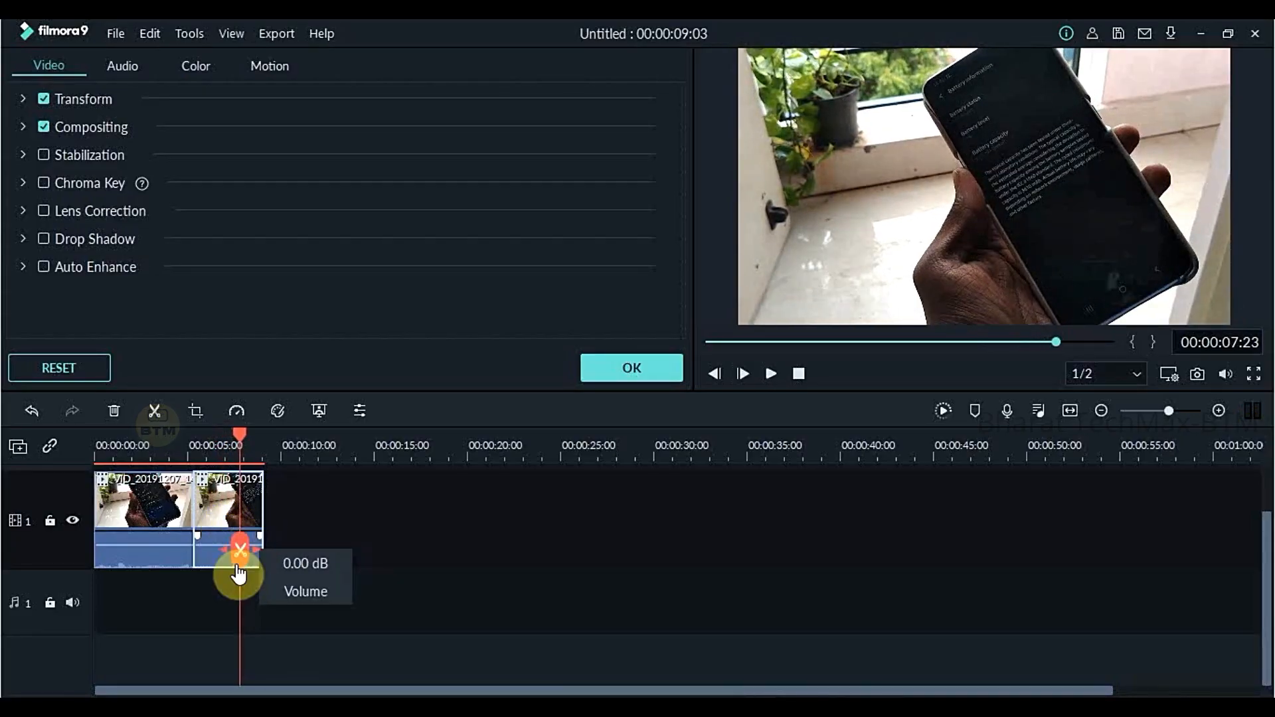
click(161, 555)
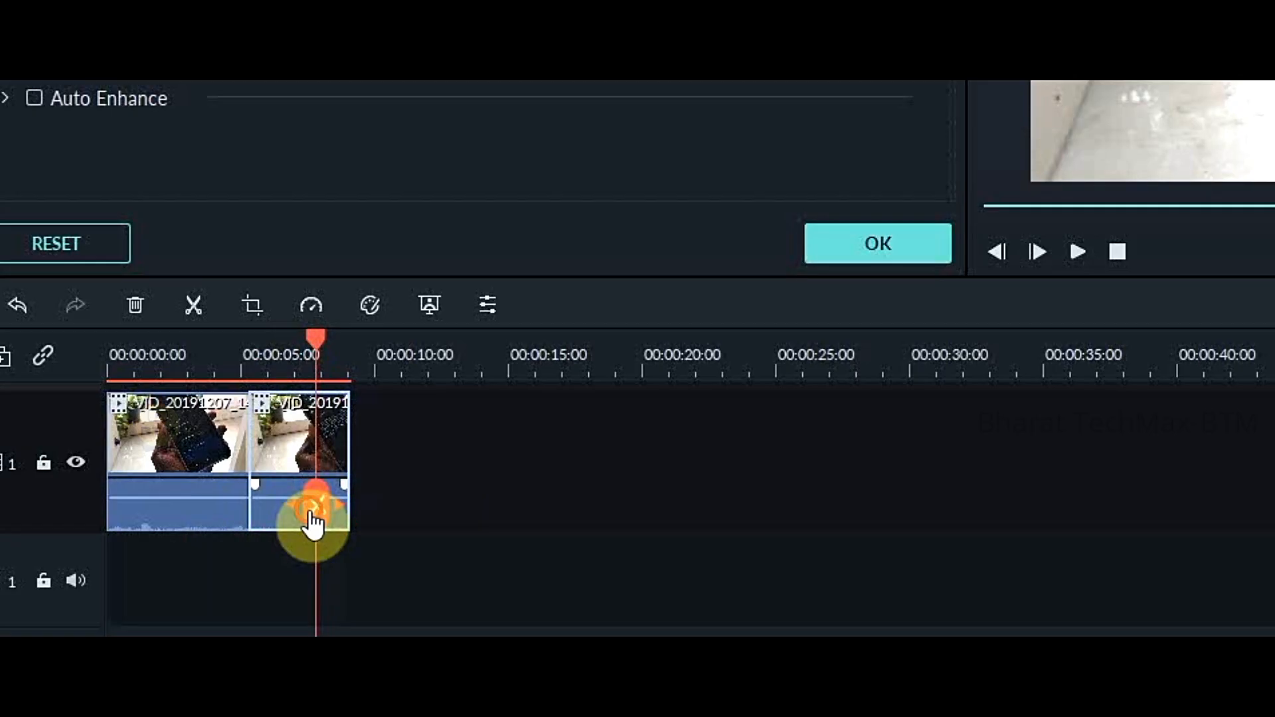
click(241, 551)
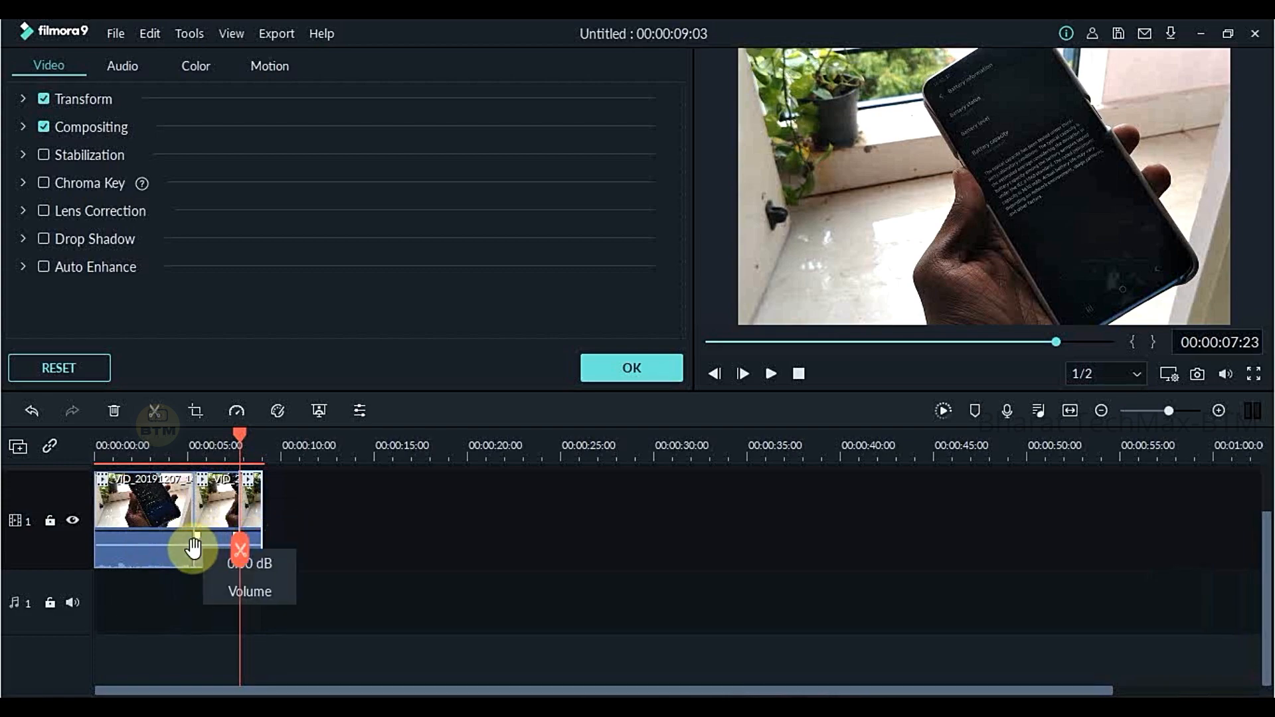
- Delete the middle piece of the clip between 00:00:05:11 and 00:00:07:23 from the timeline
right_click(217, 528)
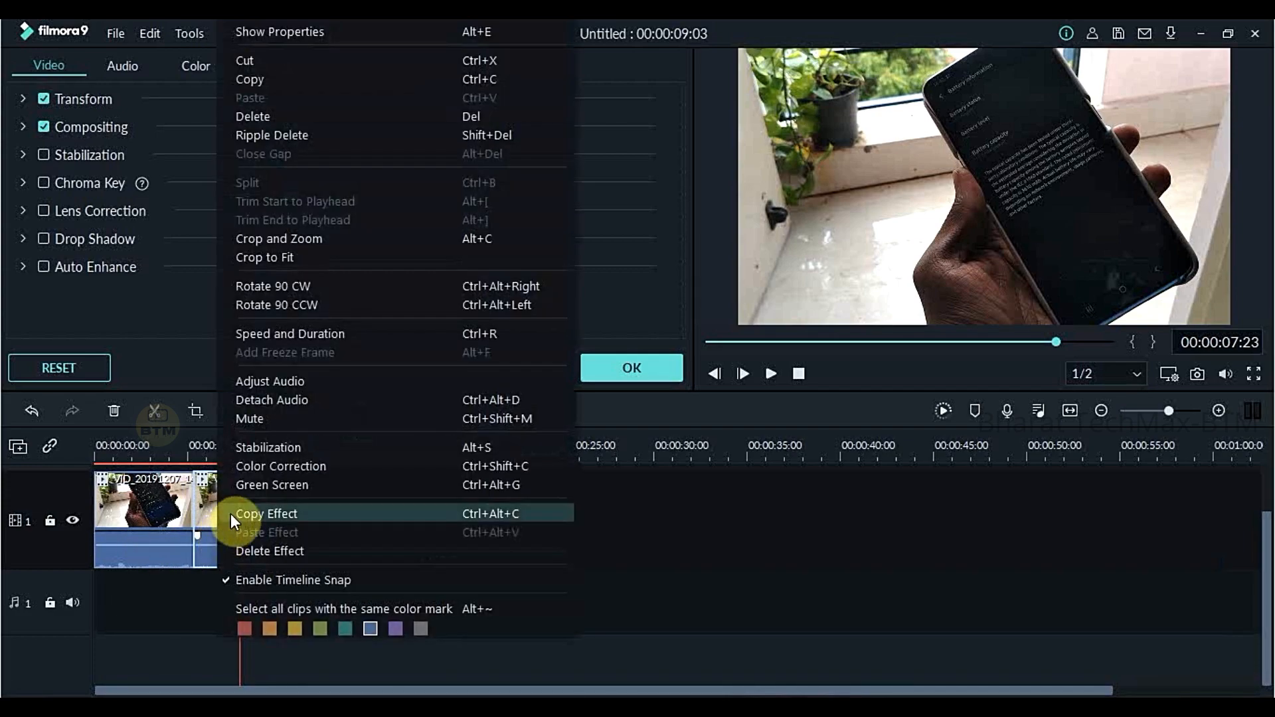
click(196, 538)
key(Delete)
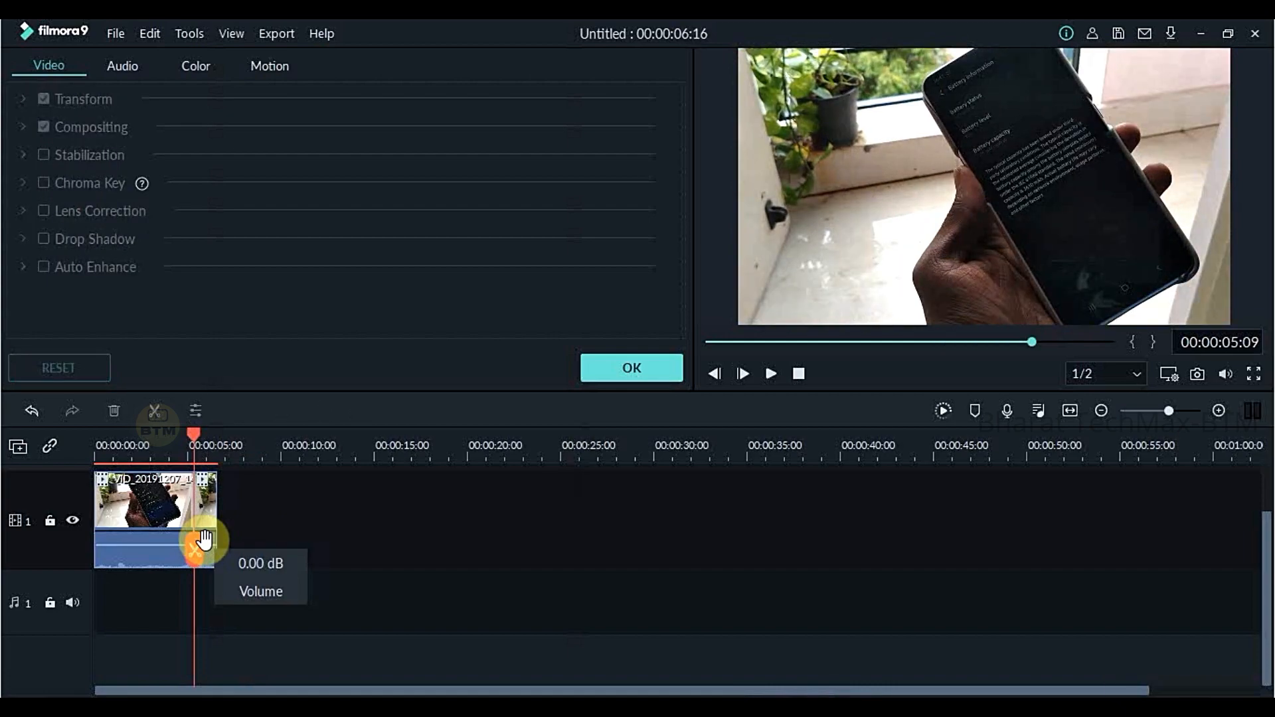
- Split the first remaining piece on the video track at 00:00:01:21
right_click(206, 500)
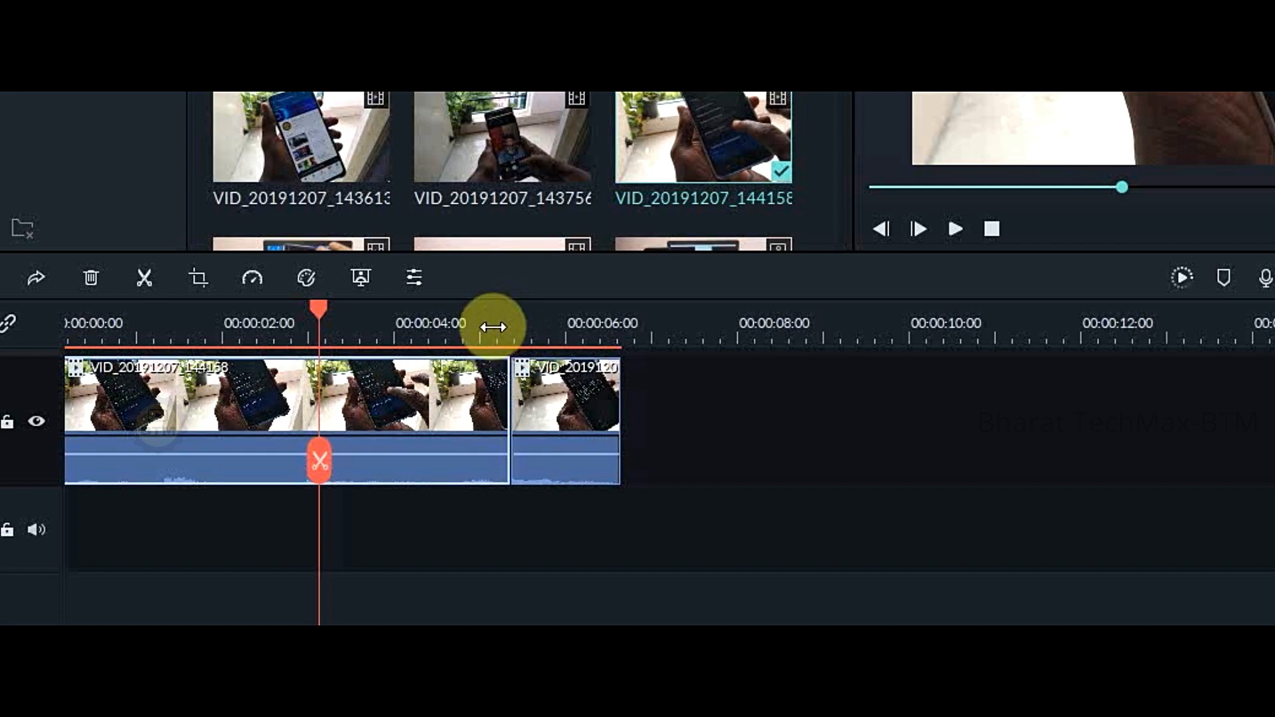
drag(501, 327, 1067, 325)
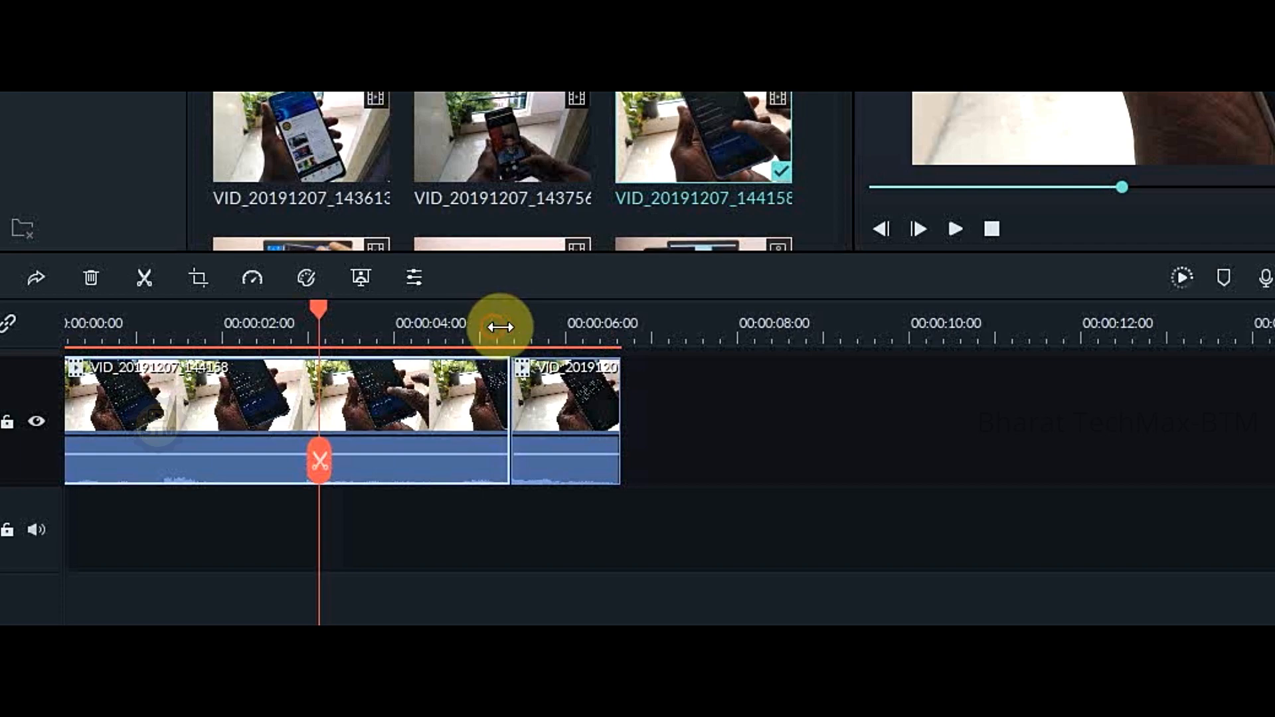
drag(854, 446, 1040, 441)
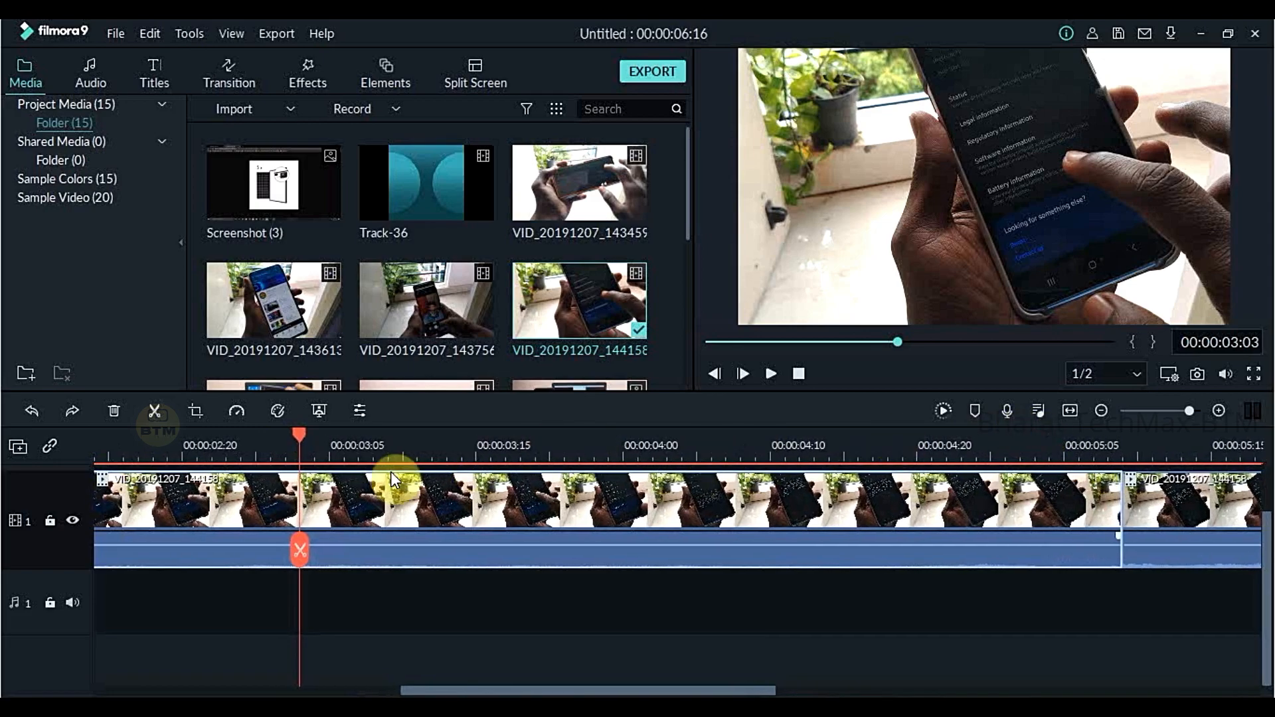
double_click(331, 468)
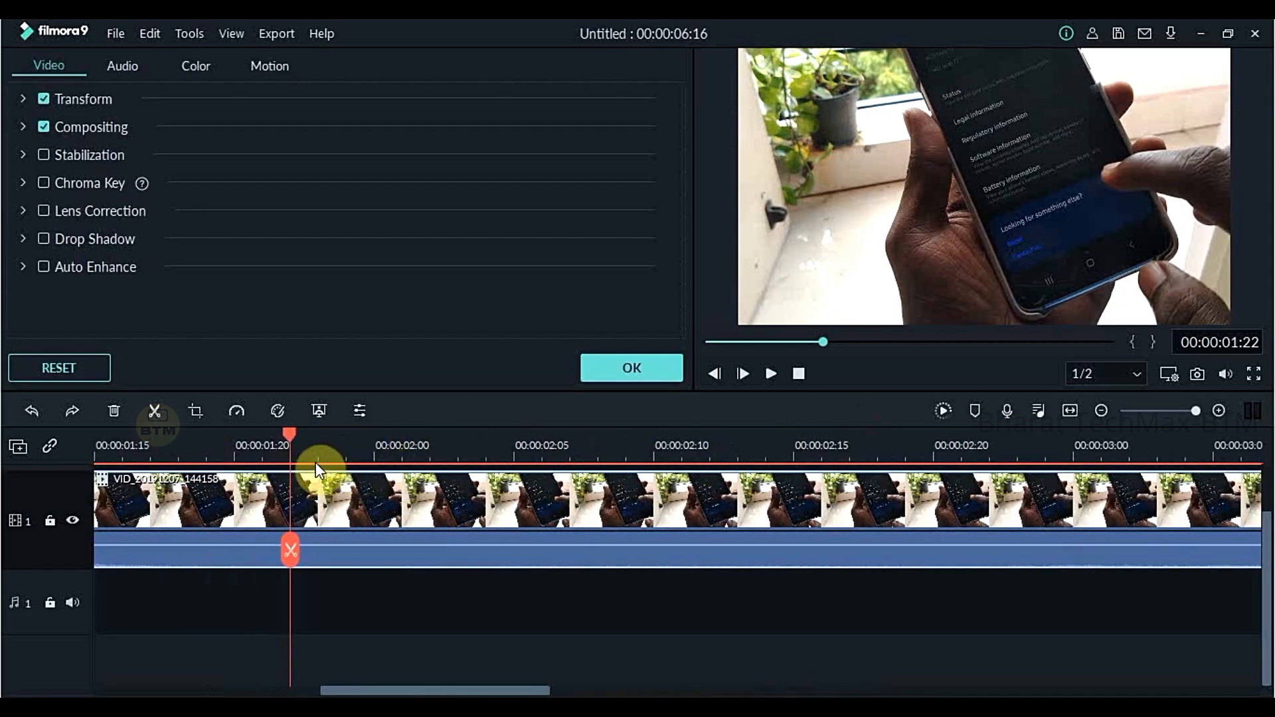
drag(289, 437, 265, 436)
click(264, 560)
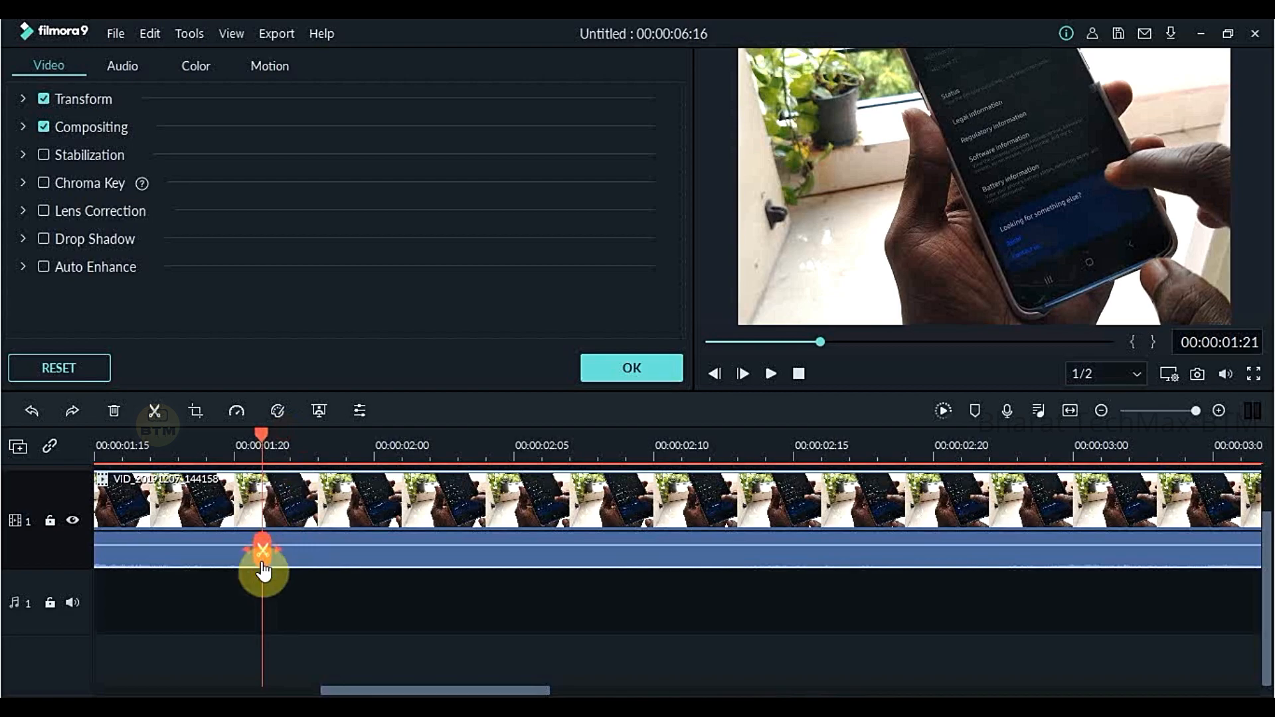
click(264, 560)
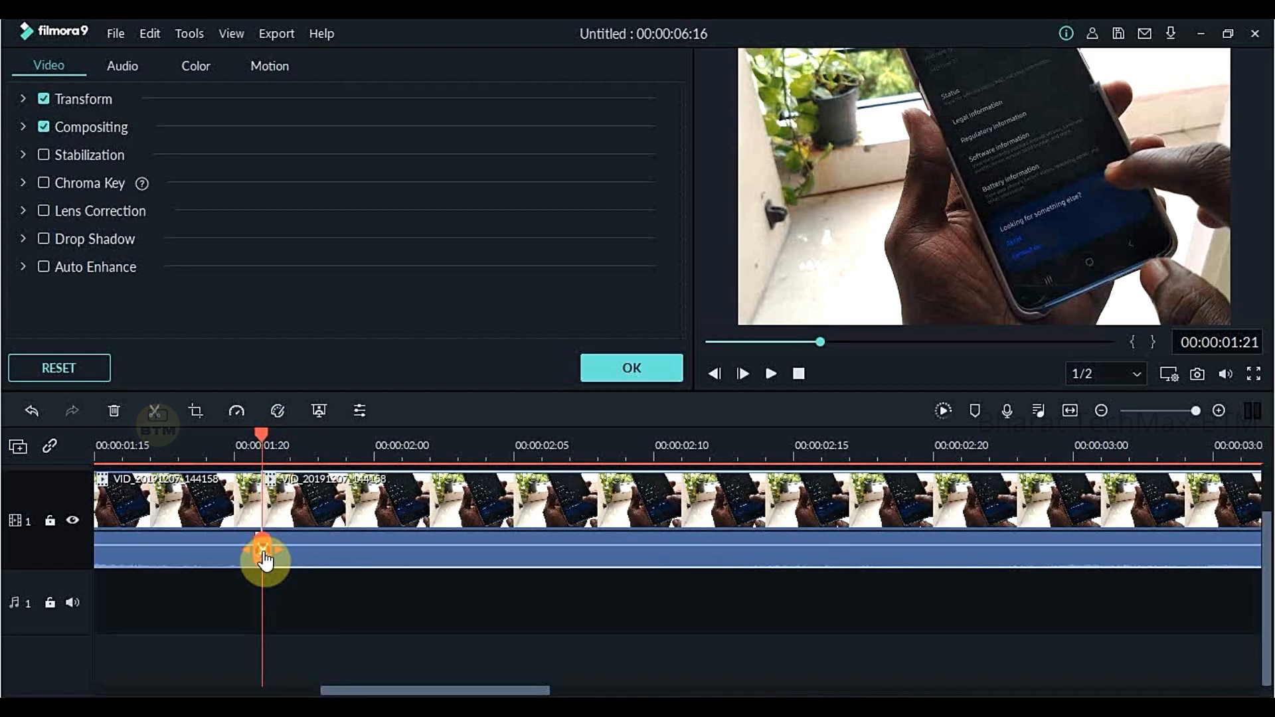
- Split the clip again at 00:00:02:18 and undo the latest timeline edits
drag(273, 435, 895, 468)
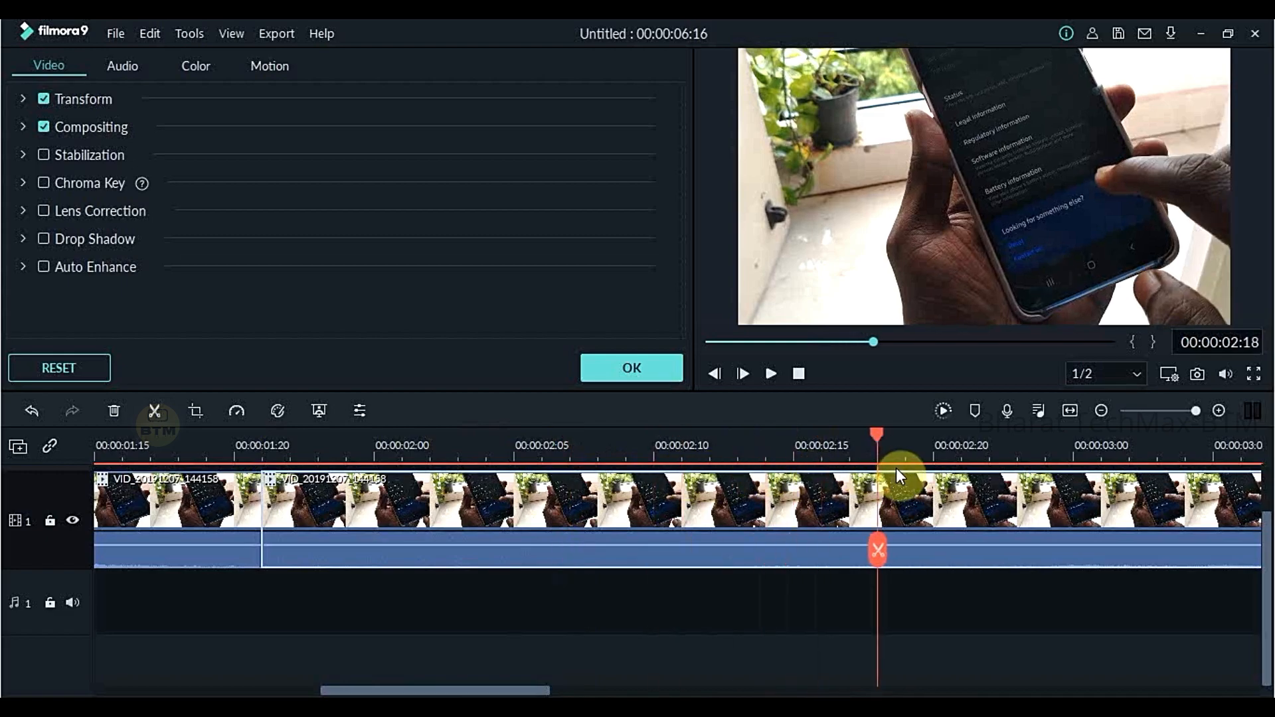
click(878, 555)
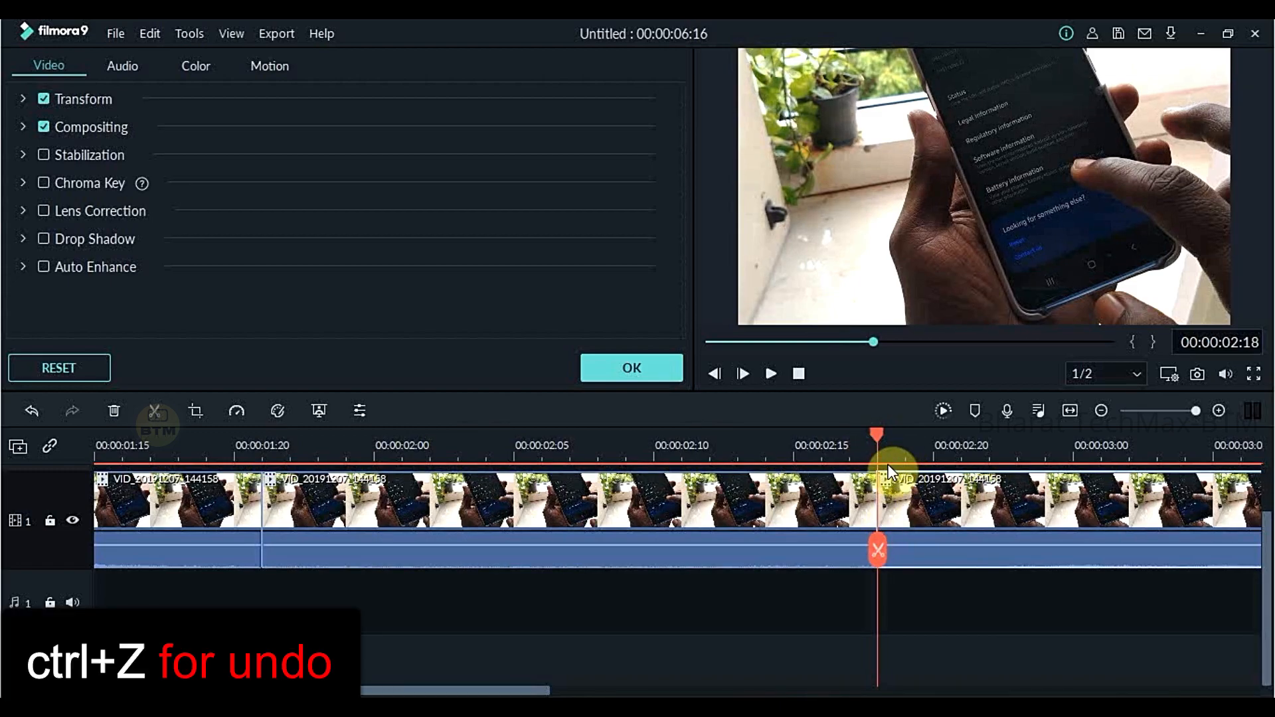
key(ctrl+z)
drag(881, 453, 570, 440)
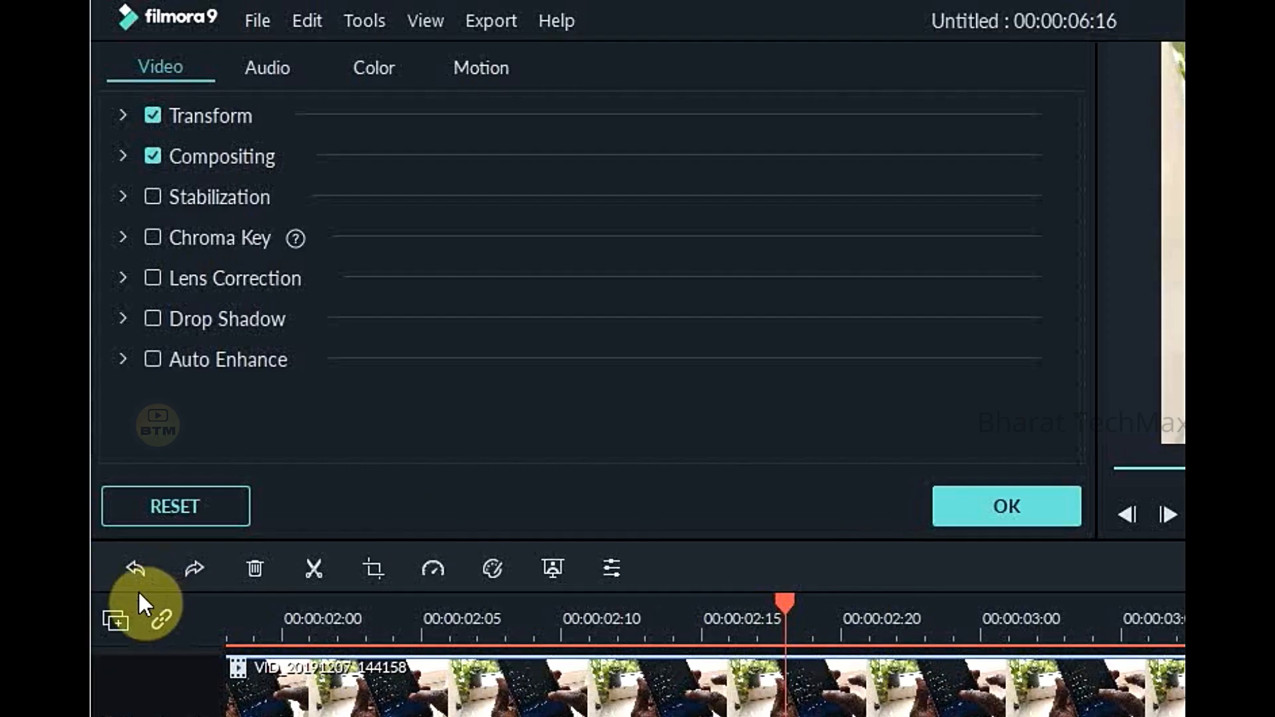
click(140, 567)
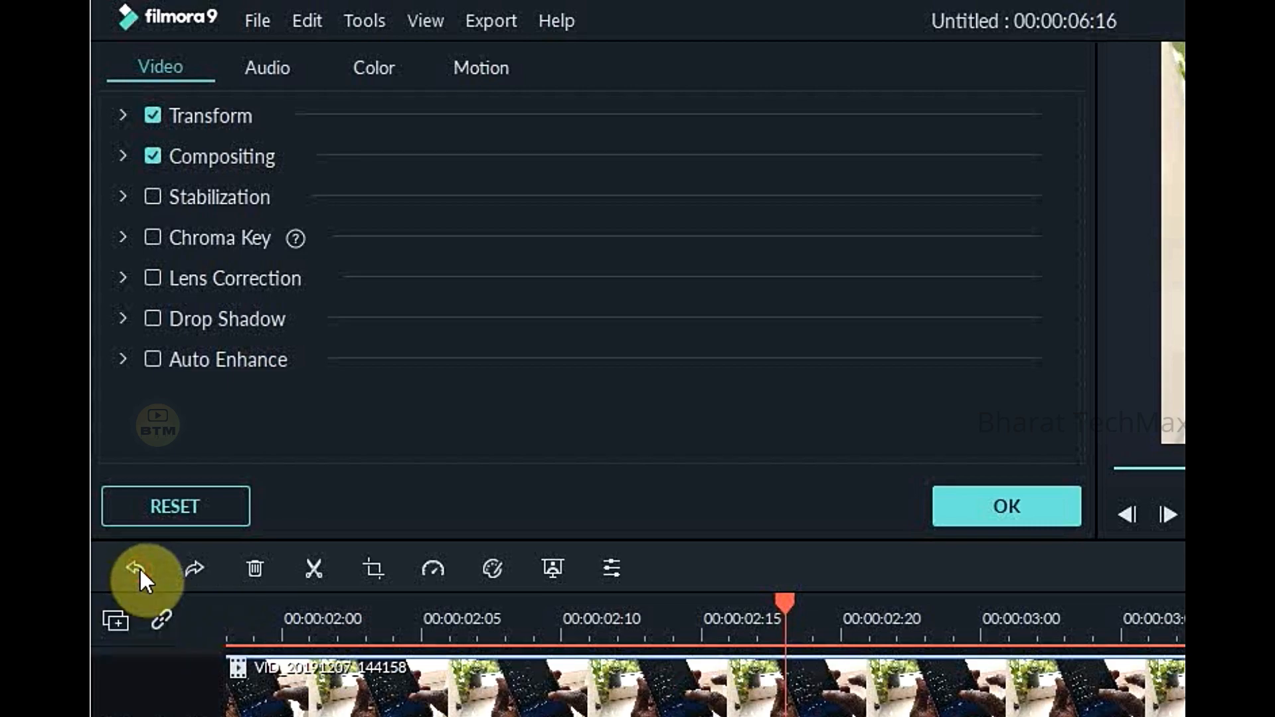
- Redo the undone timeline edits and move the playhead to 00:00:02:06
click(194, 568)
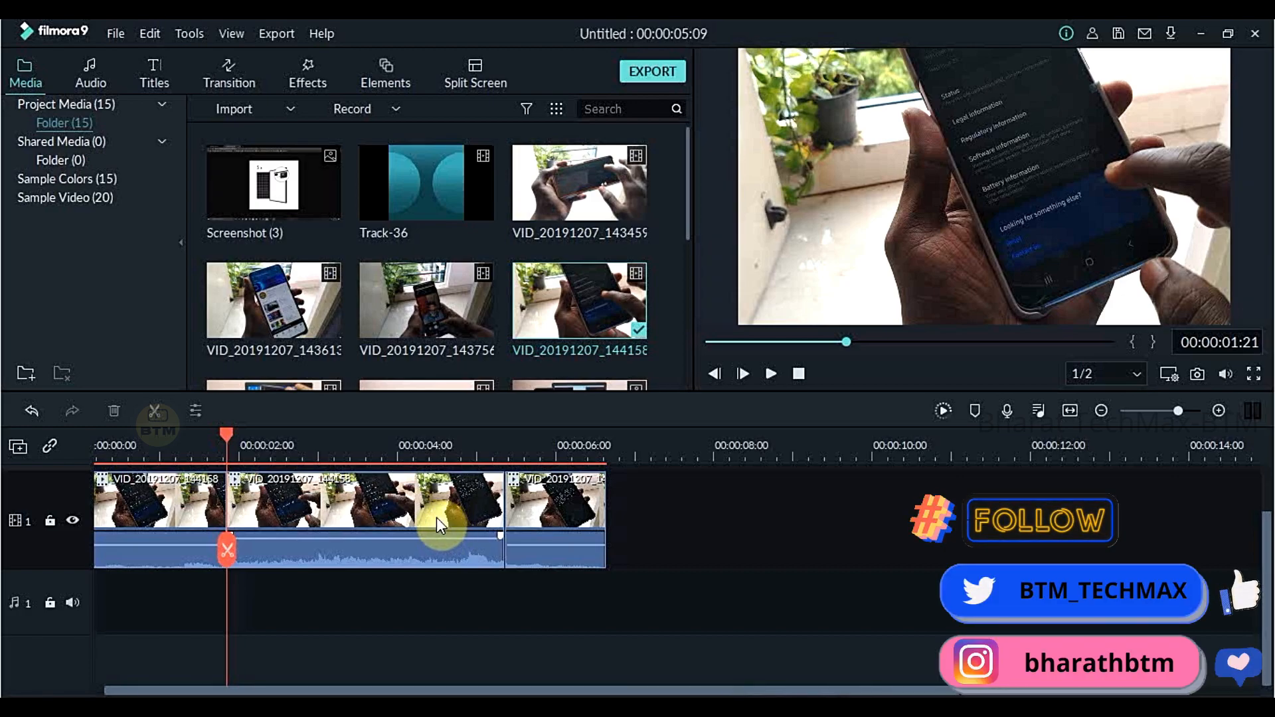
drag(226, 433, 259, 509)
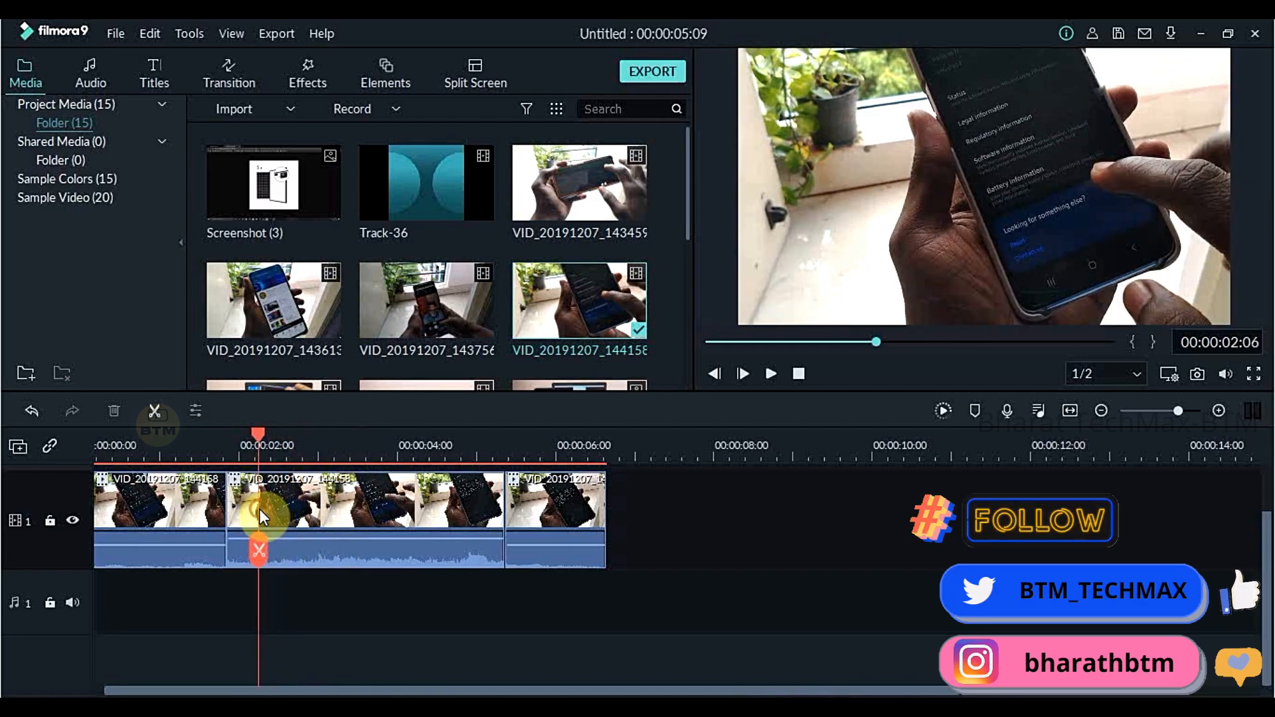
click(259, 509)
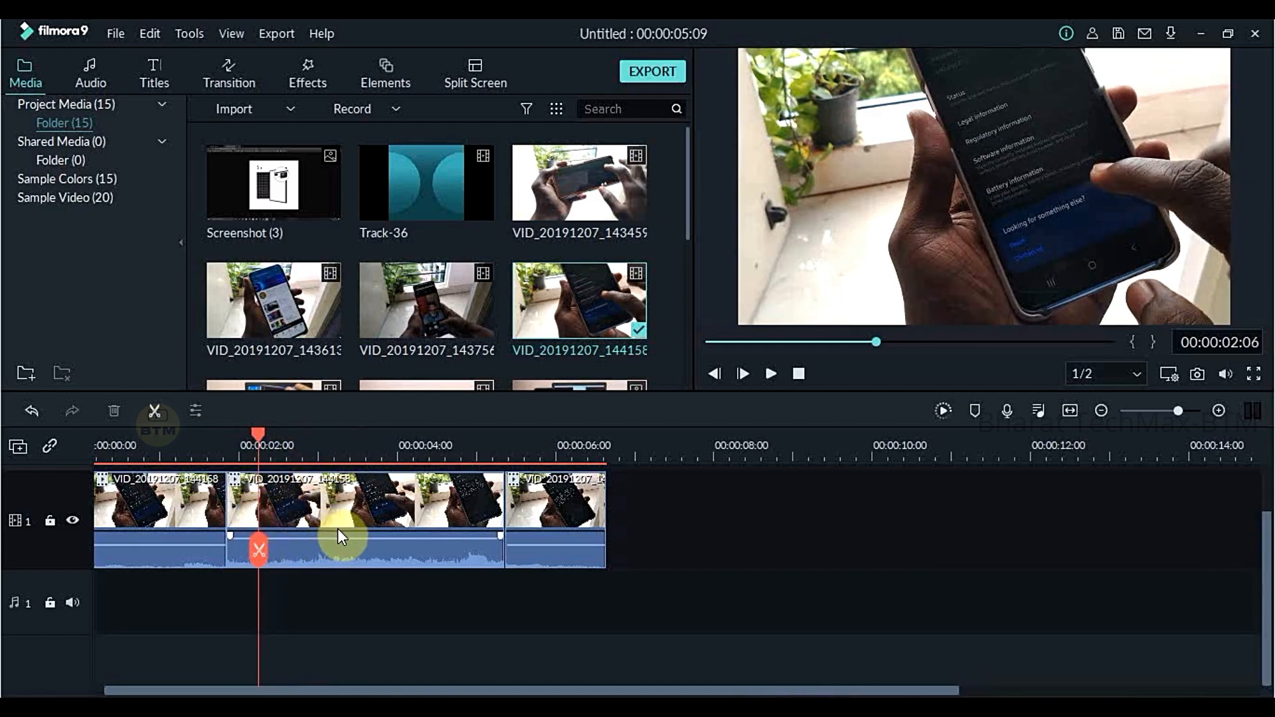
- Silence the second piece of the clip by lowering its audio volume to the minimum
double_click(338, 528)
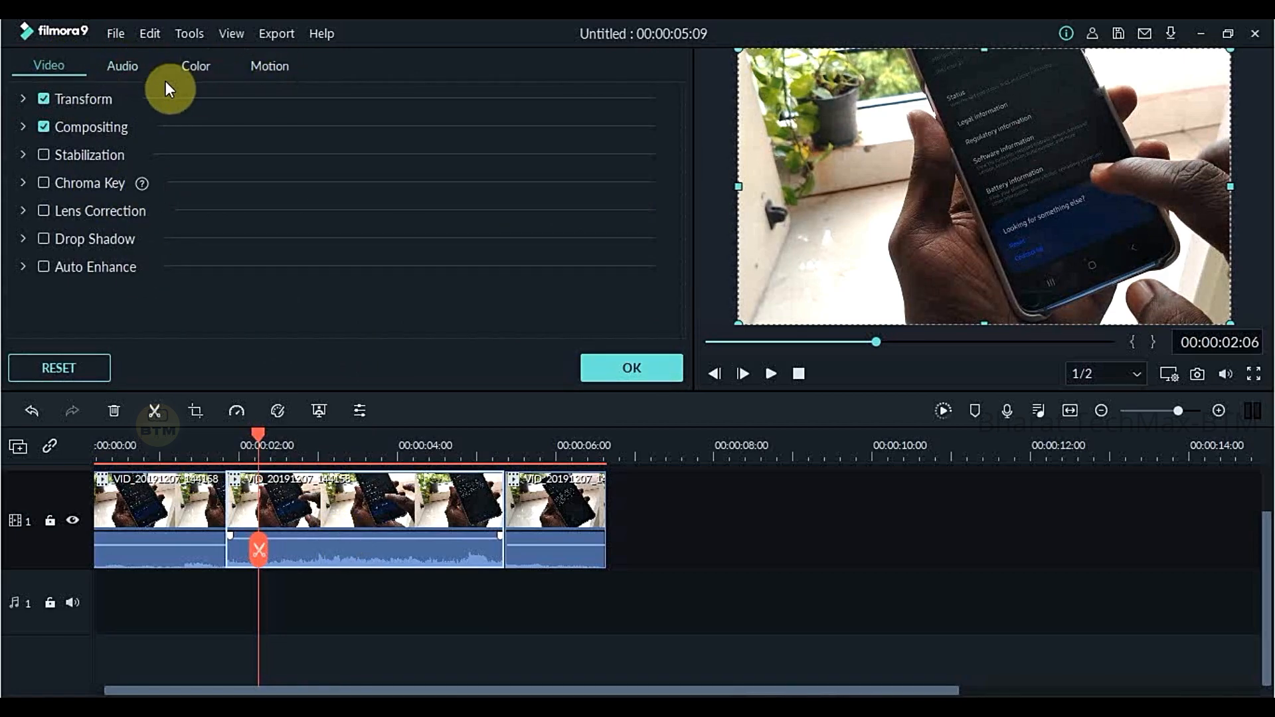
click(130, 67)
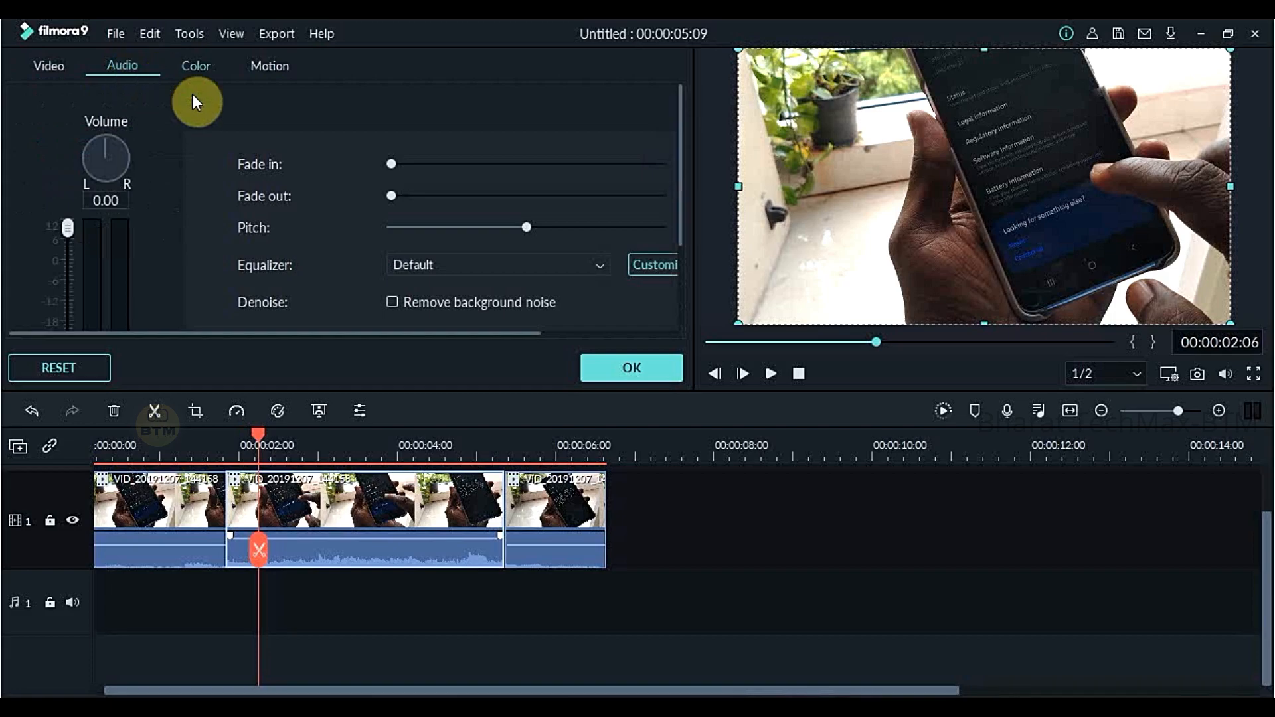
drag(679, 135, 675, 208)
drag(69, 141, 55, 333)
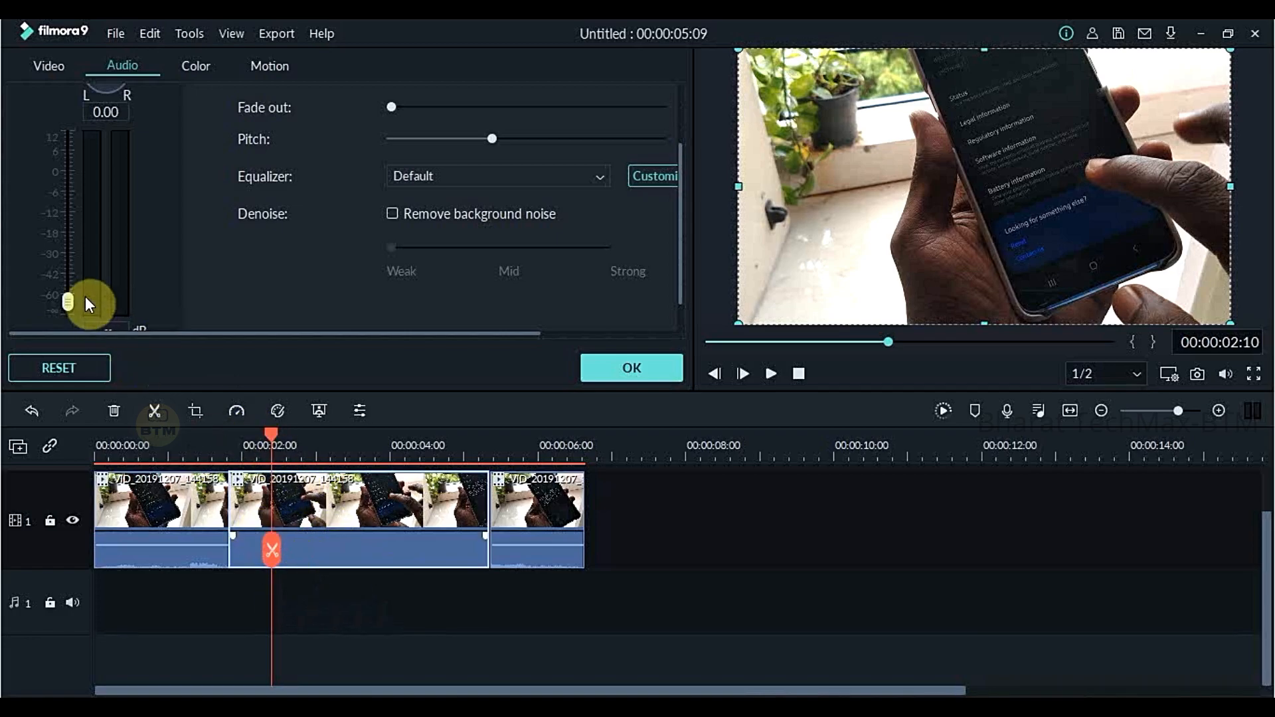
- Raise the second piece's audio volume to the maximum of 12 dB
drag(77, 302, 70, 107)
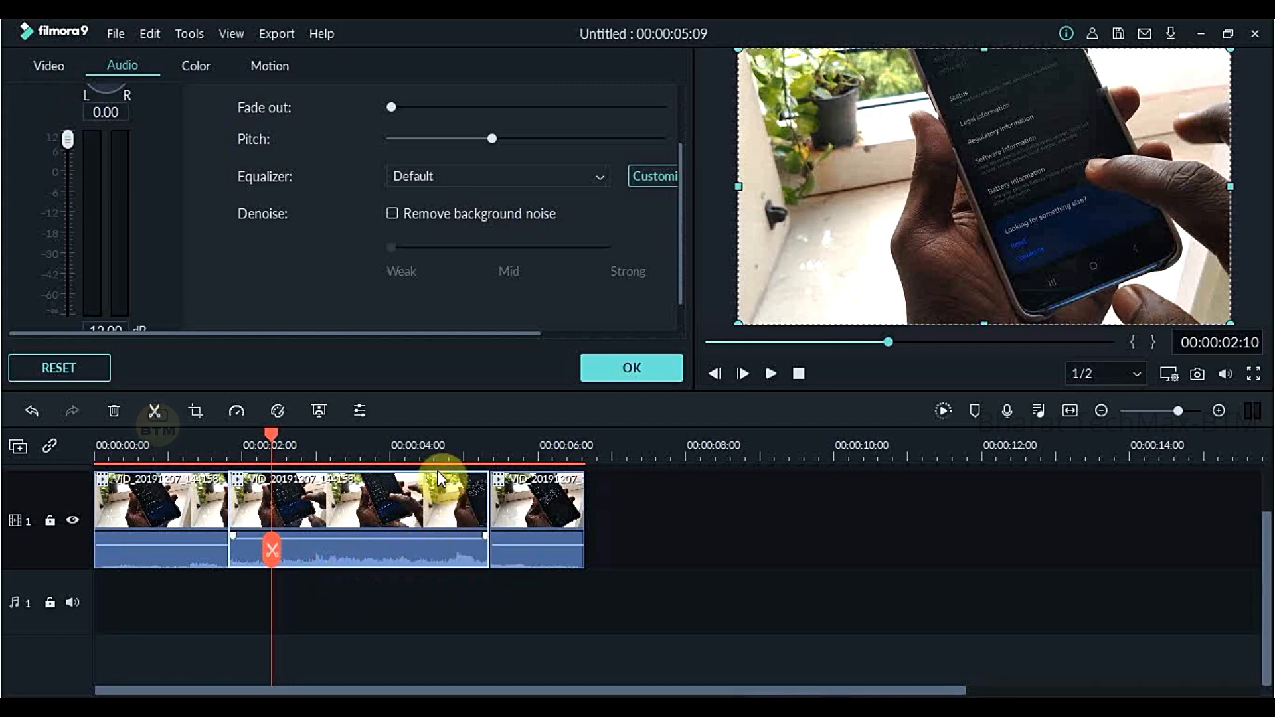
drag(460, 457, 811, 447)
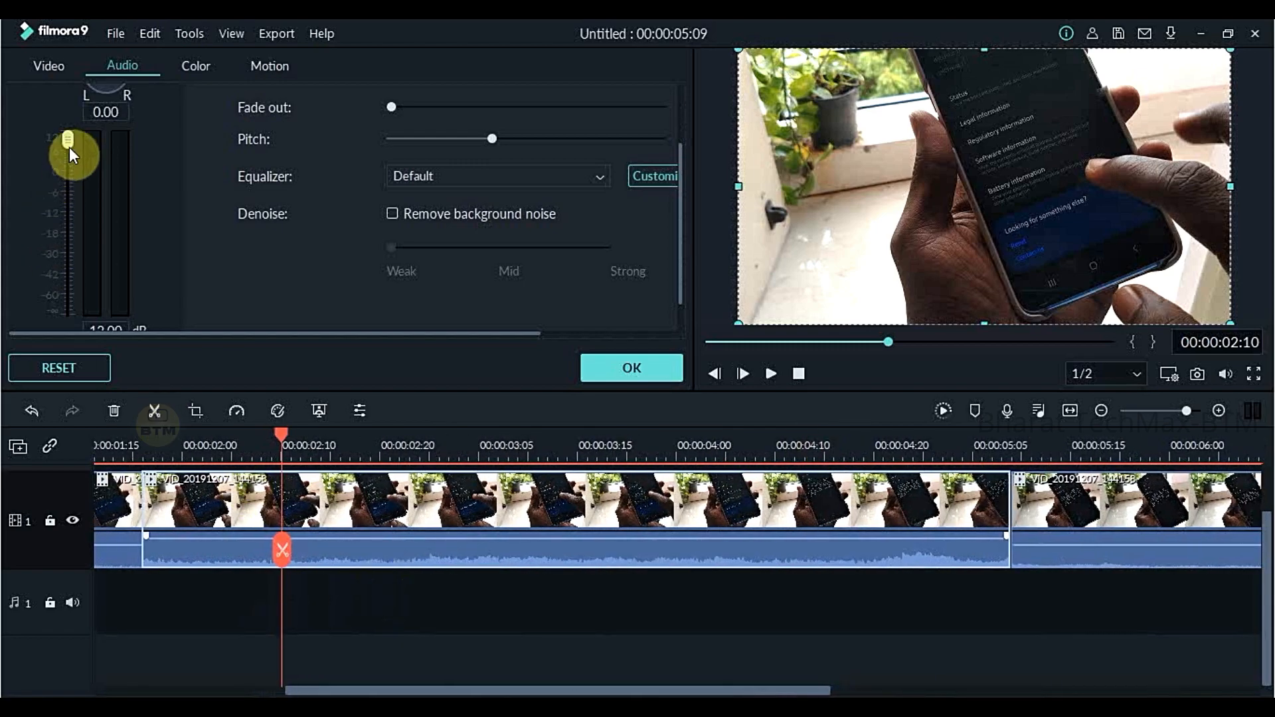
drag(72, 158, 67, 105)
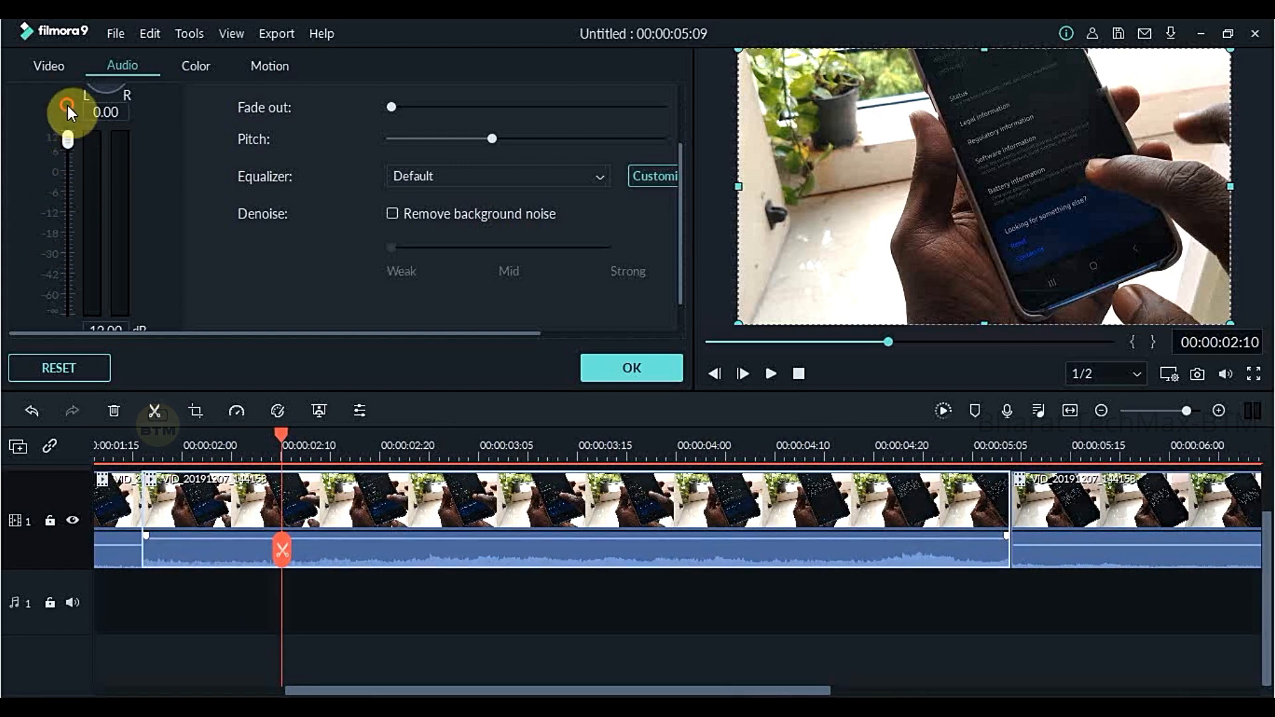
drag(896, 550, 927, 547)
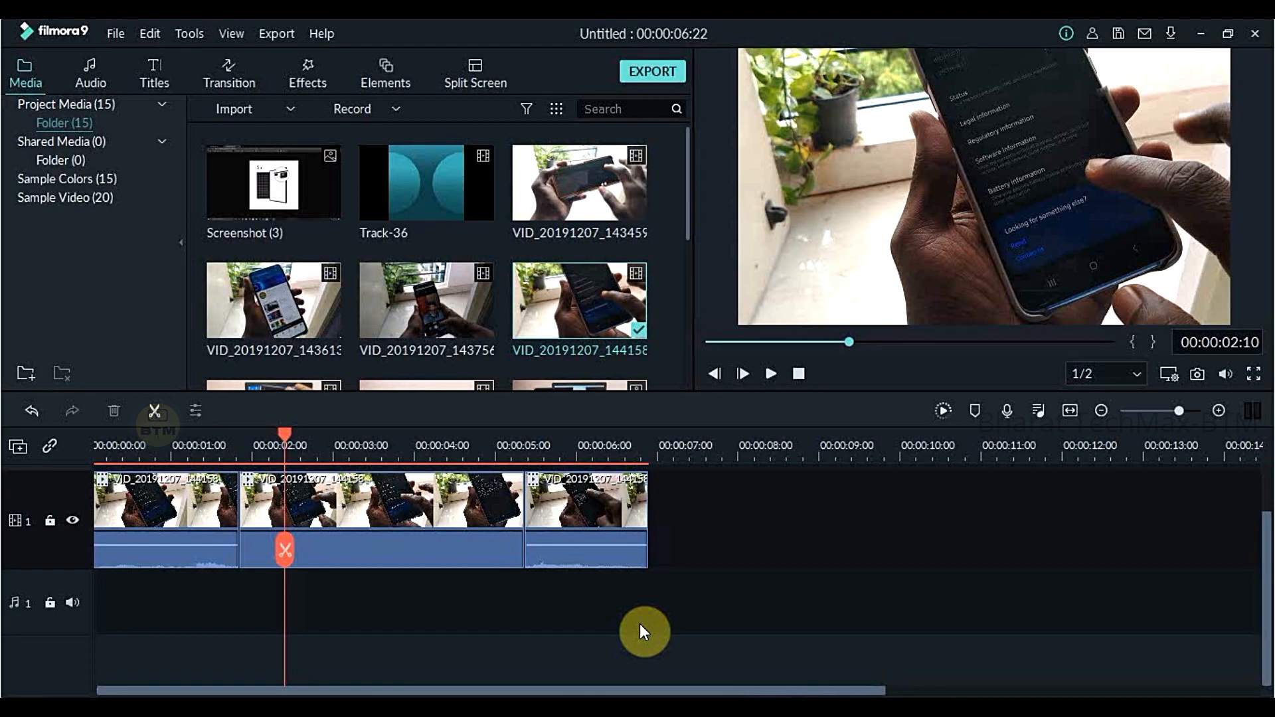
- Close the second piece's audio settings and add Track-36 to the video track directly after the last piece
double_click(463, 513)
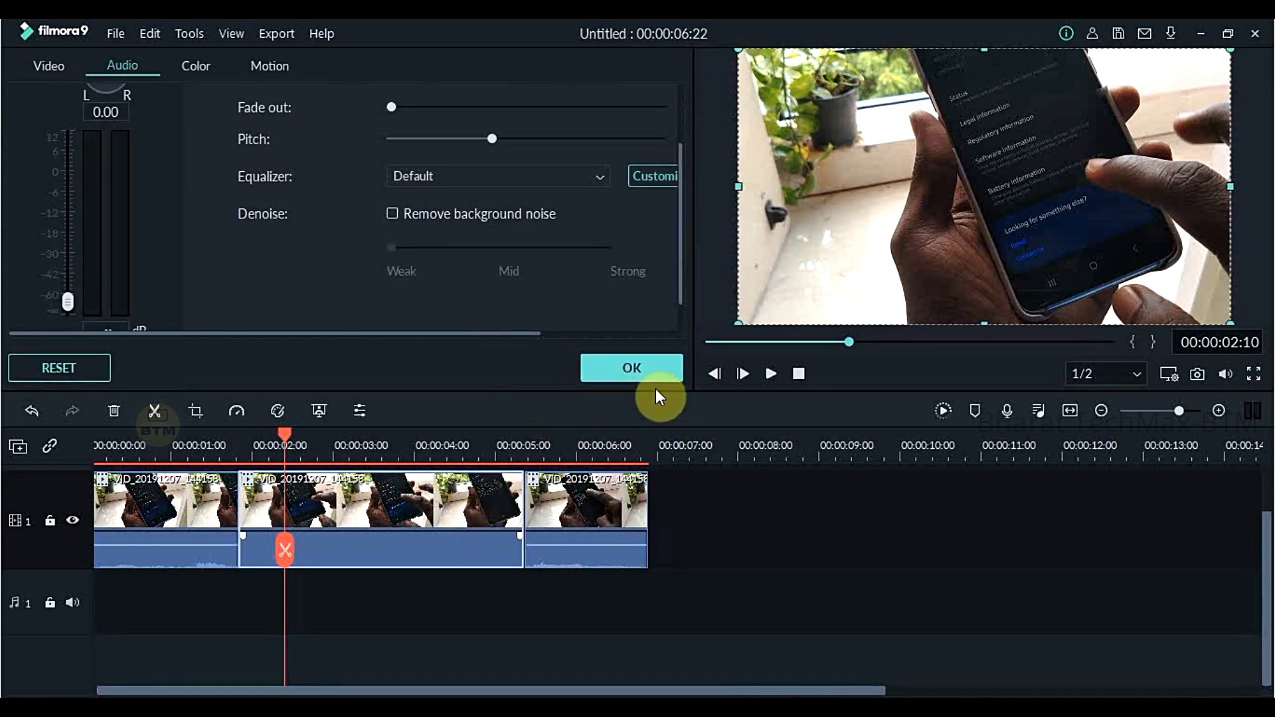
click(659, 380)
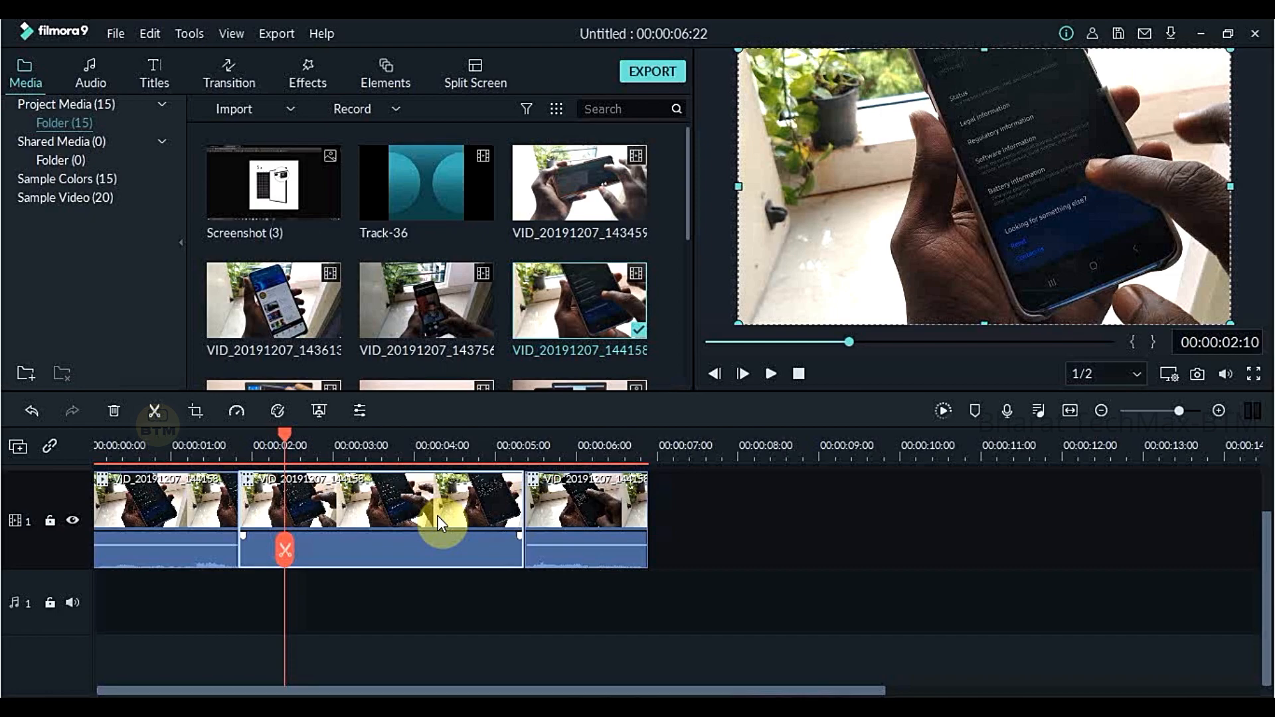
click(479, 201)
drag(468, 170, 661, 549)
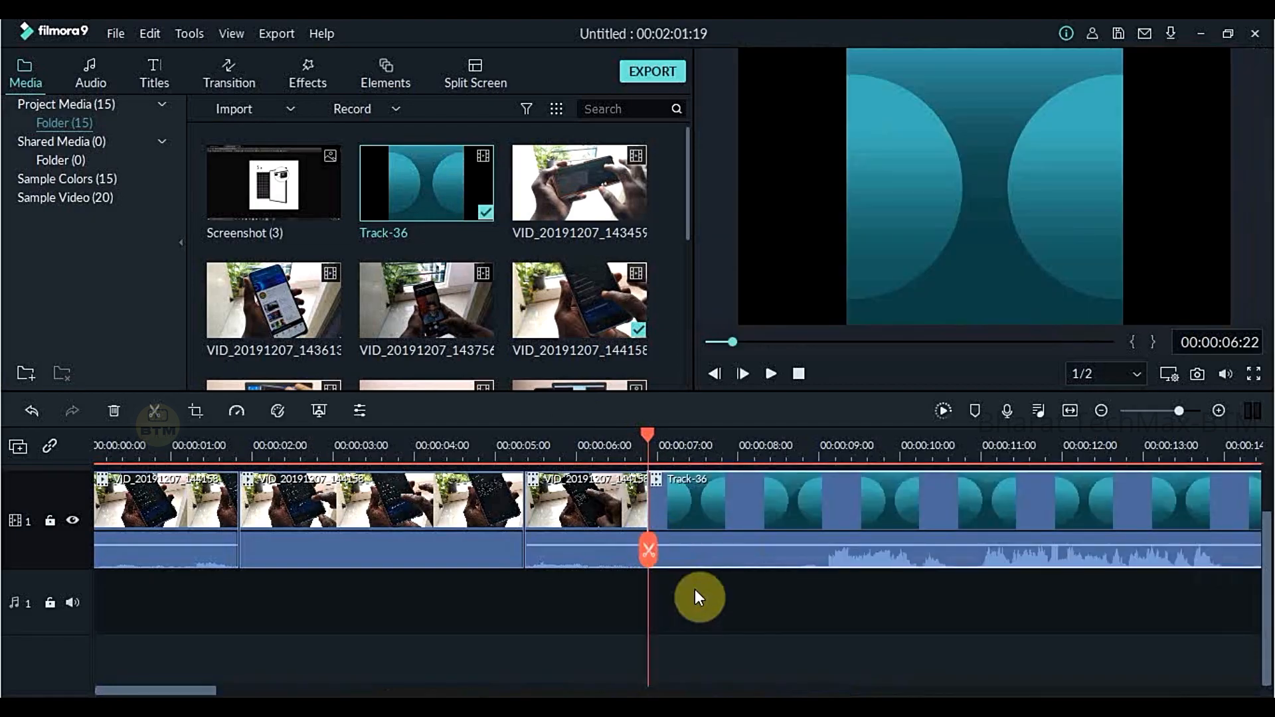
- Detach the audio of Track-36 and shift it on the audio track to start slightly earlier than its video
drag(185, 691, 230, 691)
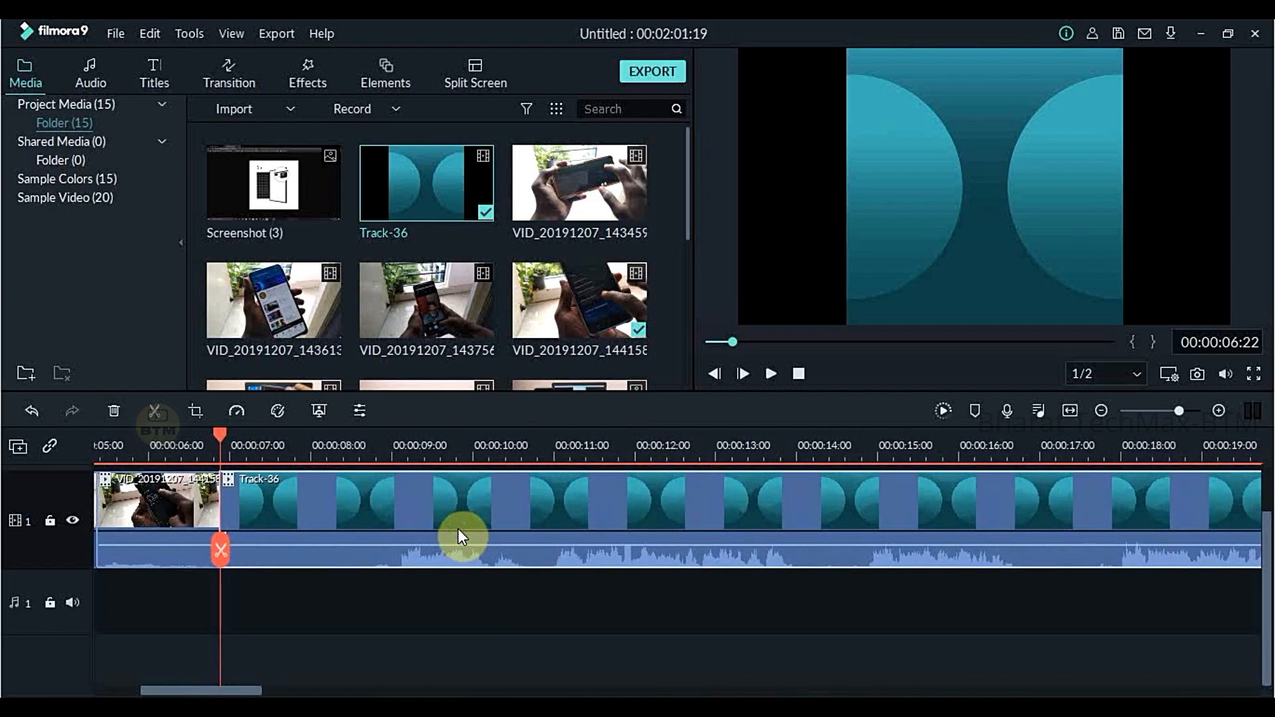
right_click(457, 528)
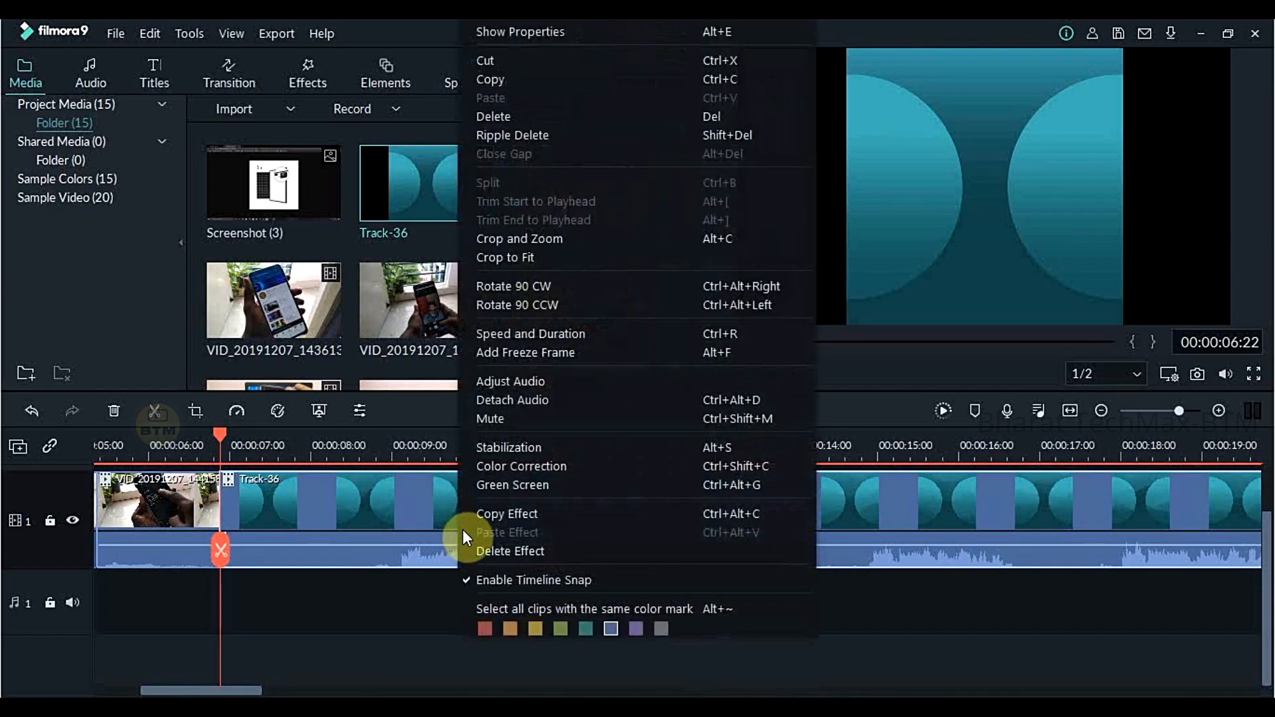
click(506, 400)
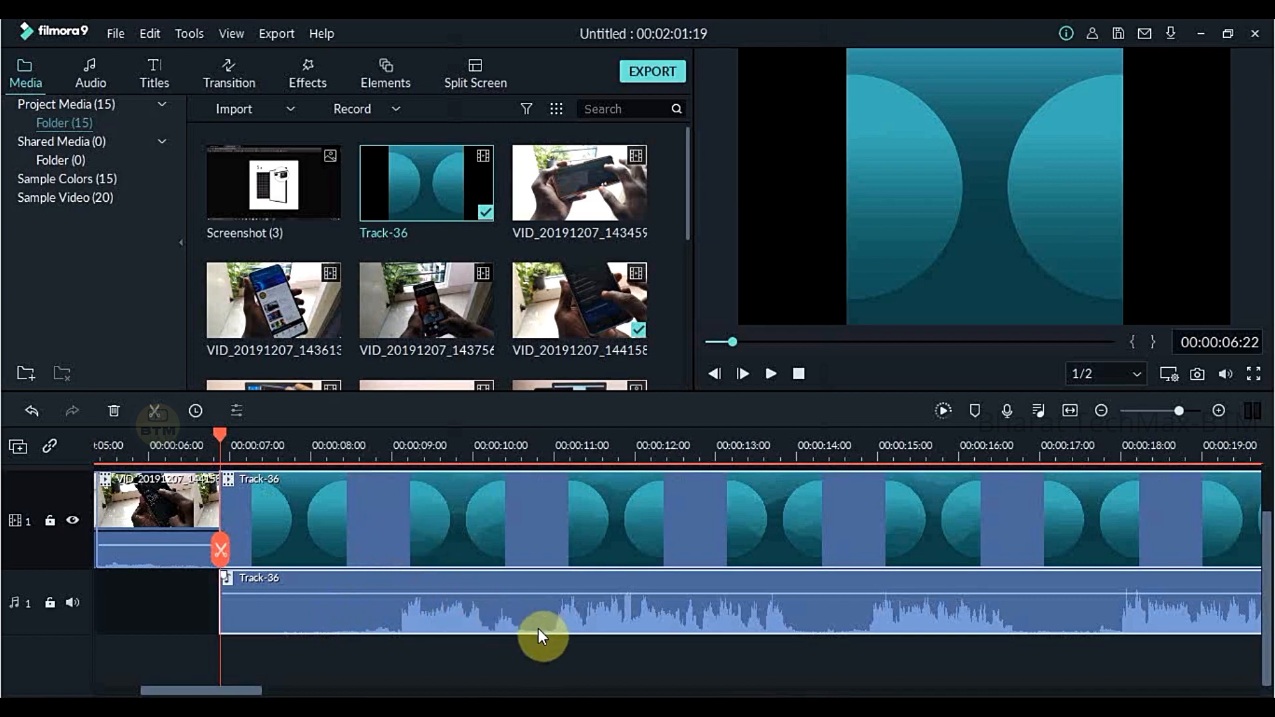
drag(557, 612, 255, 599)
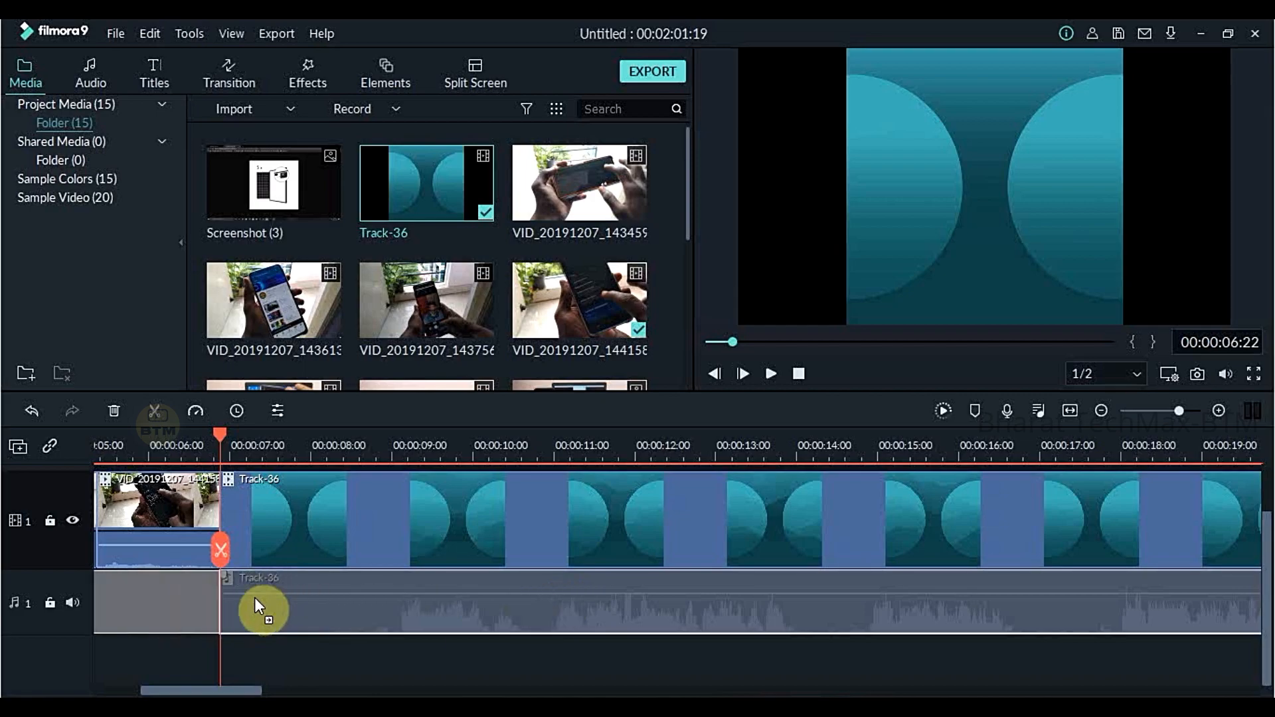
drag(130, 596, 473, 626)
- Split the detached Track-36 audio at 00:00:08:17, just before the voice begins
drag(292, 445, 326, 443)
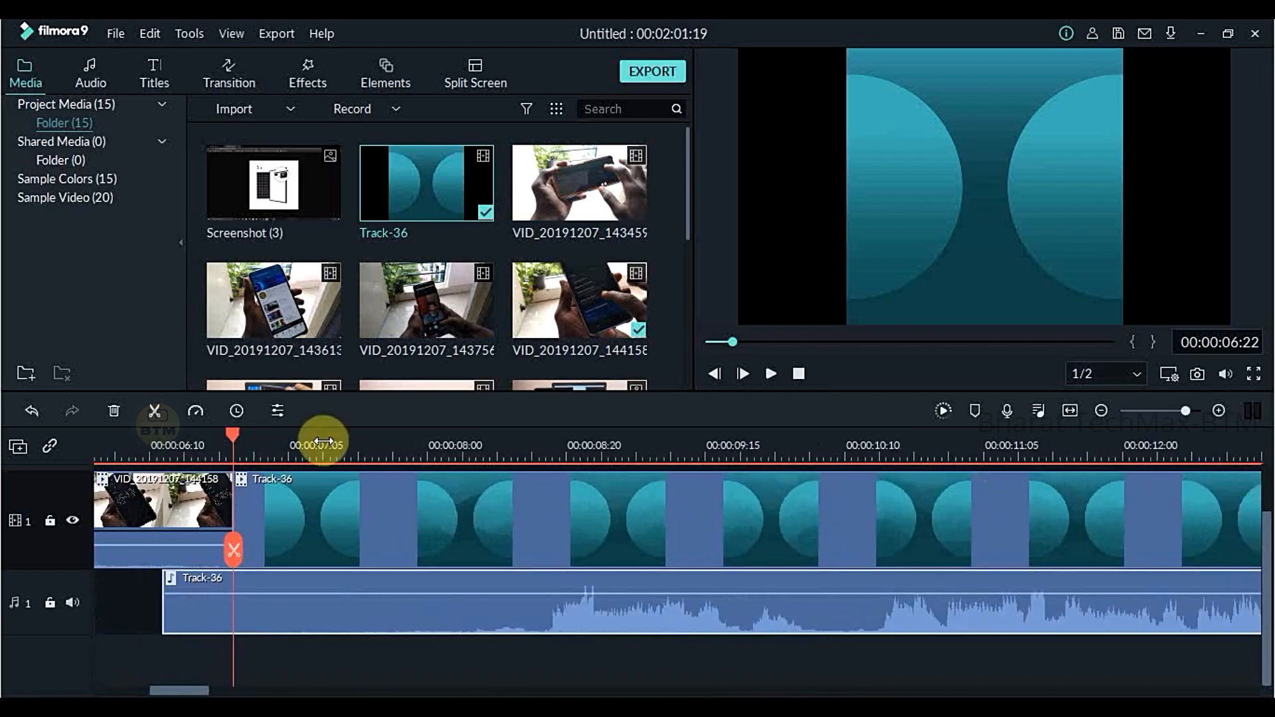
drag(232, 436, 288, 438)
drag(371, 476, 495, 522)
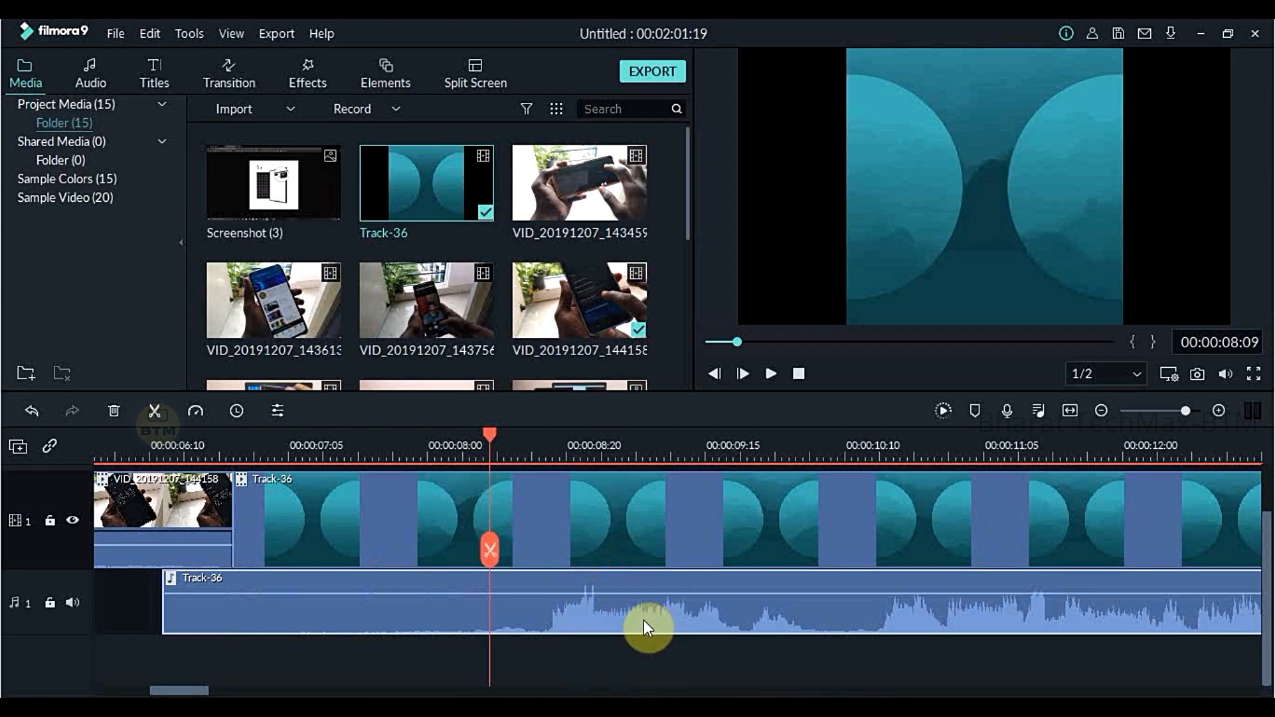
drag(666, 455, 533, 443)
click(525, 550)
click(528, 550)
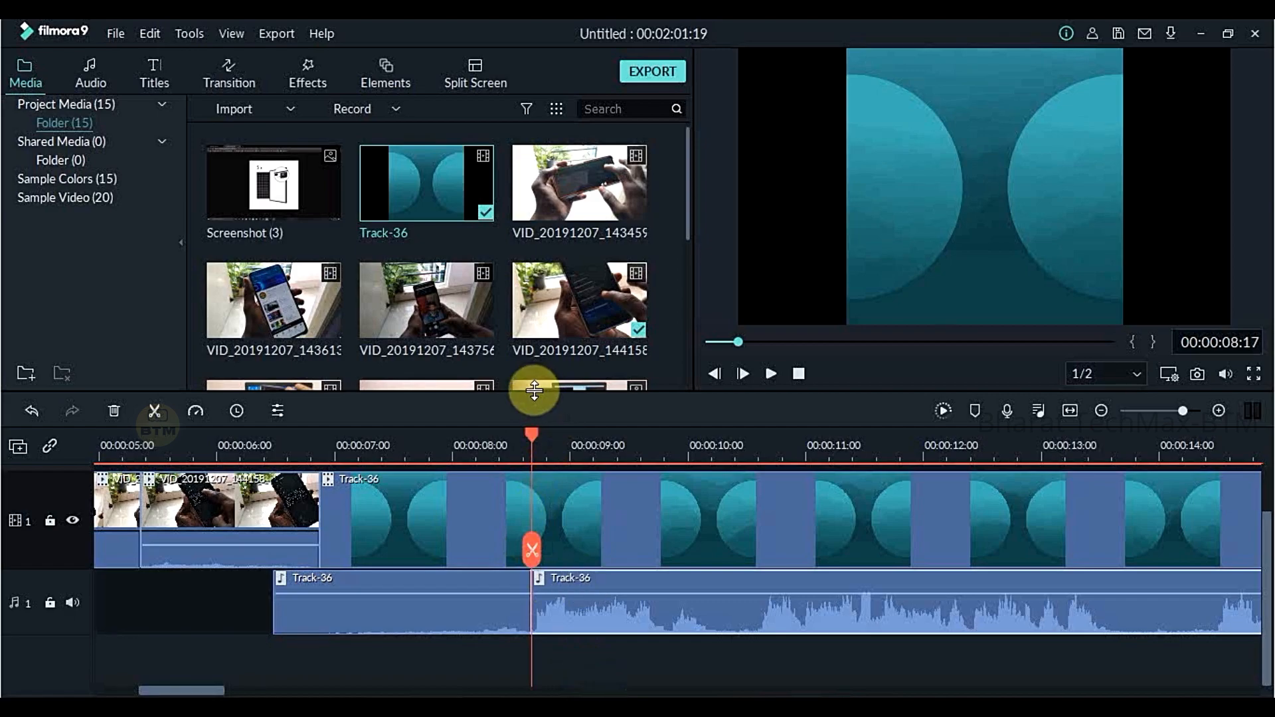
- Split both the Track-36 video and its detached audio at 00:00:10:05
drag(533, 435, 714, 468)
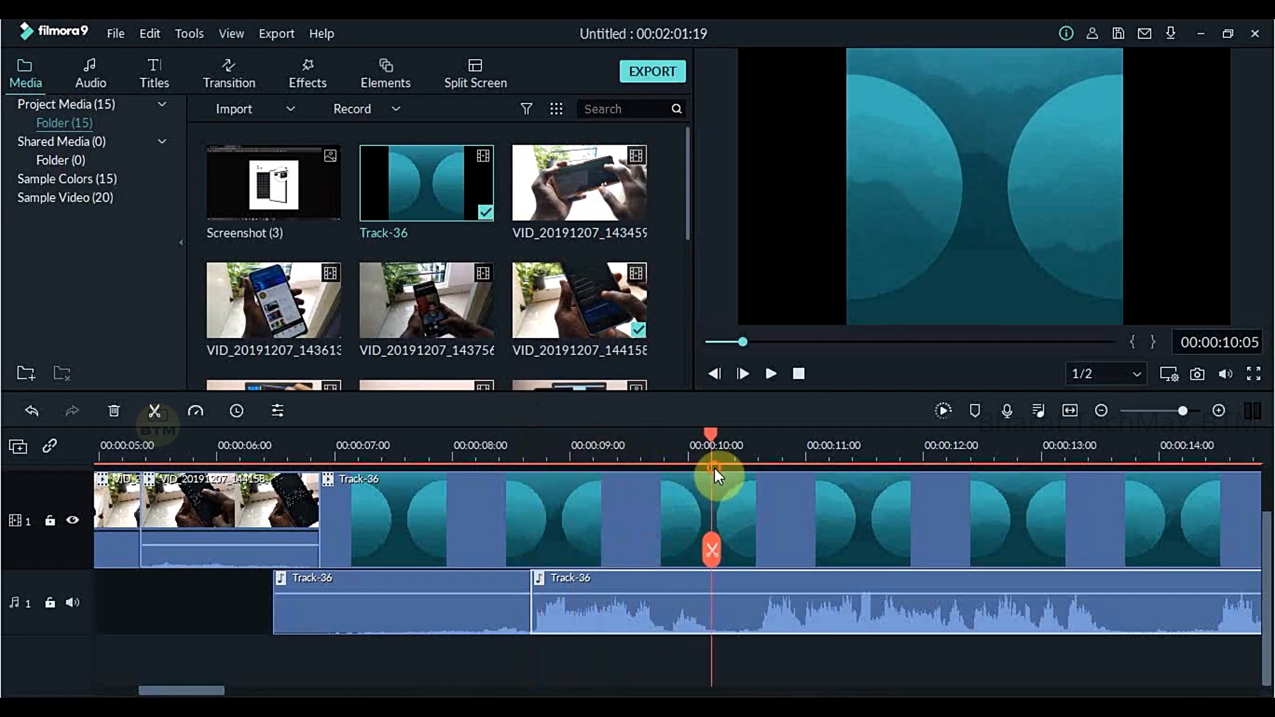
click(714, 561)
double_click(570, 517)
mouse_move(570, 516)
mouse_down()
mouse_move(556, 518)
mouse_move(570, 520)
mouse_up()
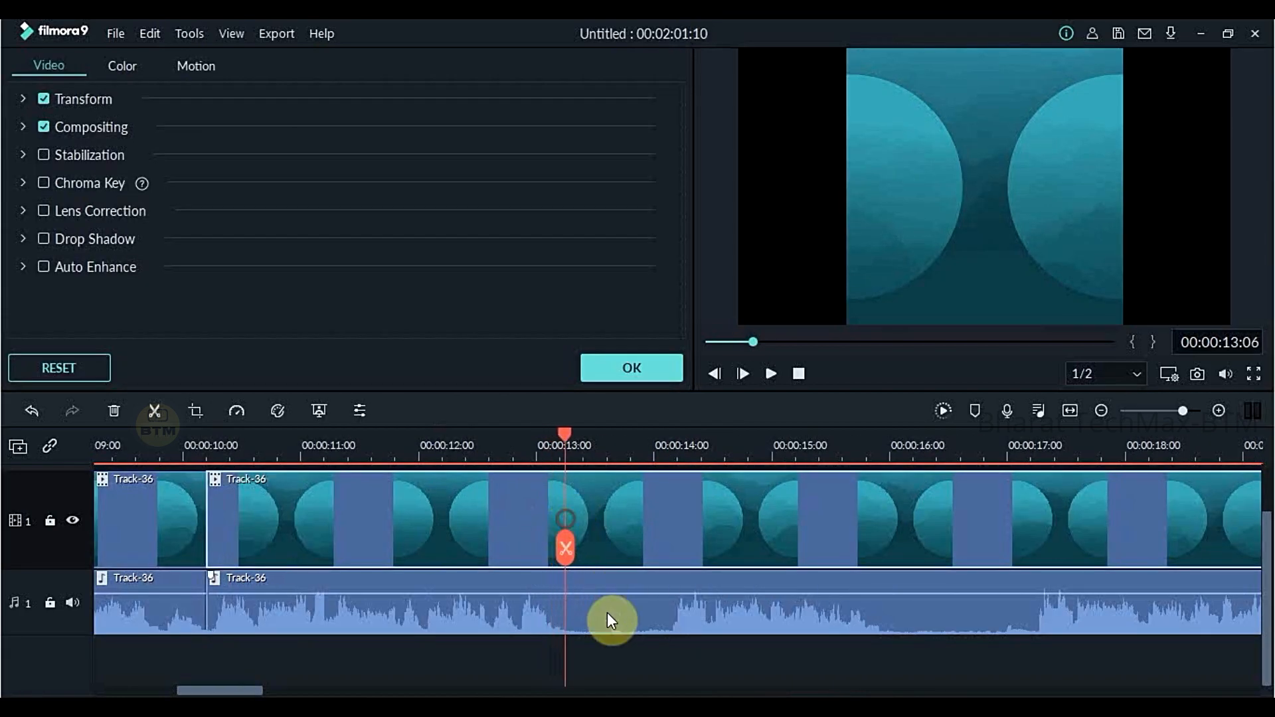
- Split Track-36 and its audio at 00:00:14:01 and remove the silent section just before it
mouse_move(565, 439)
mouse_down()
mouse_move(580, 438)
mouse_move(564, 470)
mouse_move(651, 475)
mouse_up()
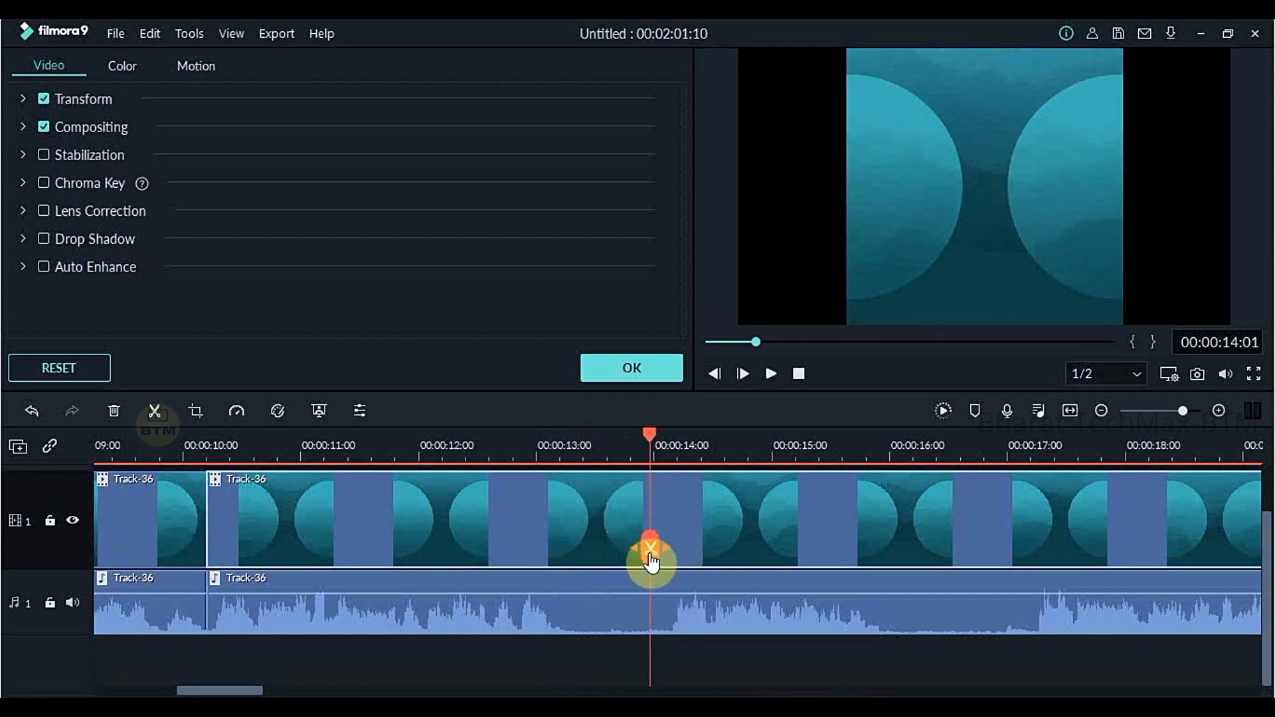
click(651, 560)
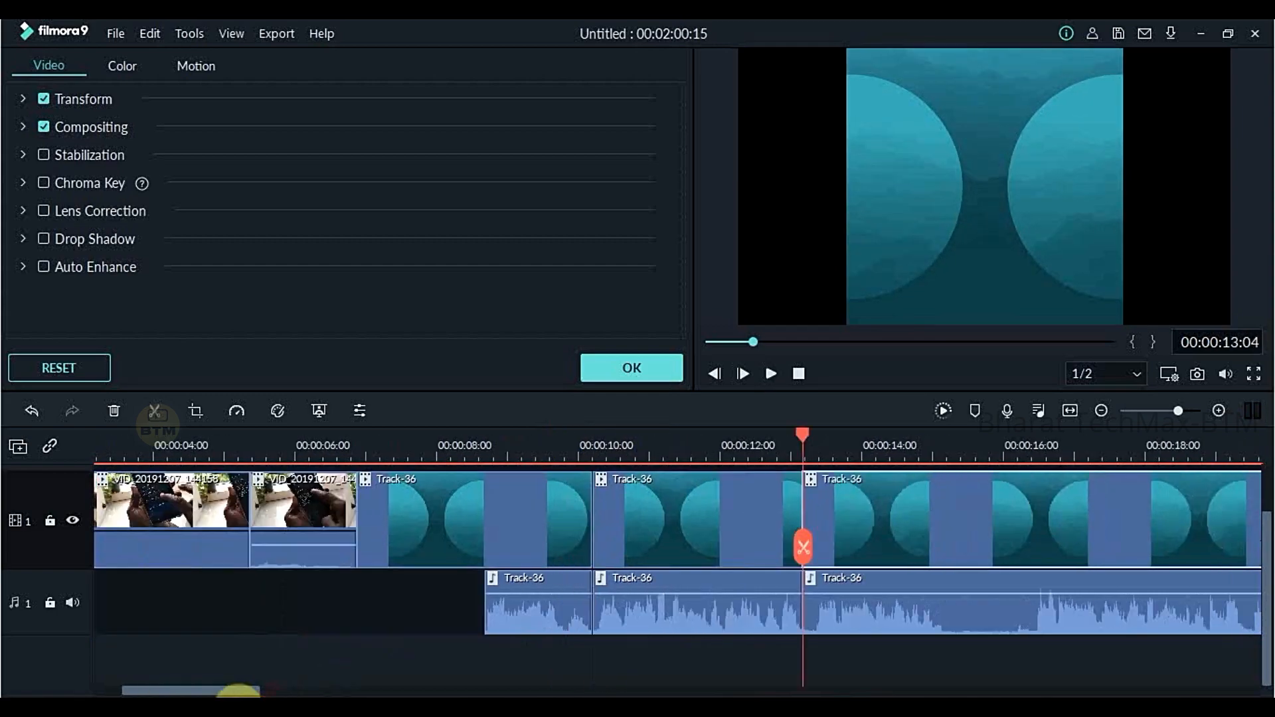
drag(239, 693, 218, 704)
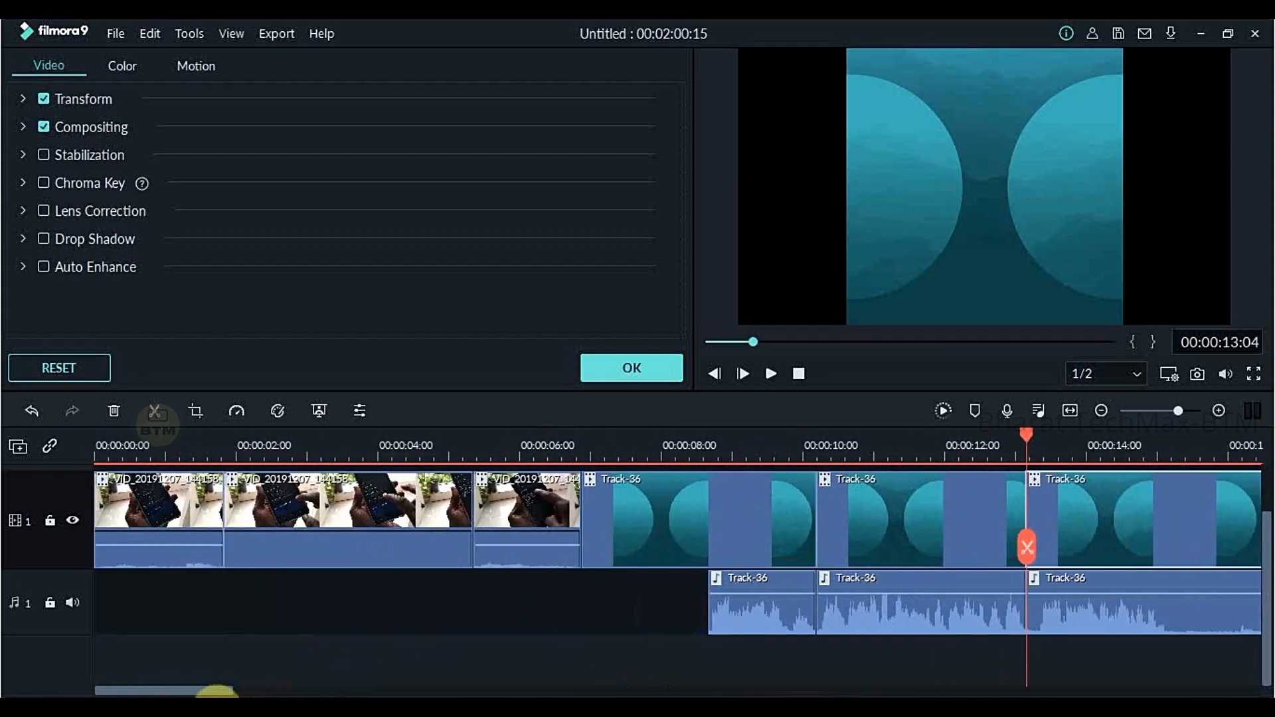
- Move the first Track-36 audio piece so it starts under the silenced second video piece at 00:00:01:21
click(769, 603)
drag(761, 593, 288, 571)
click(386, 553)
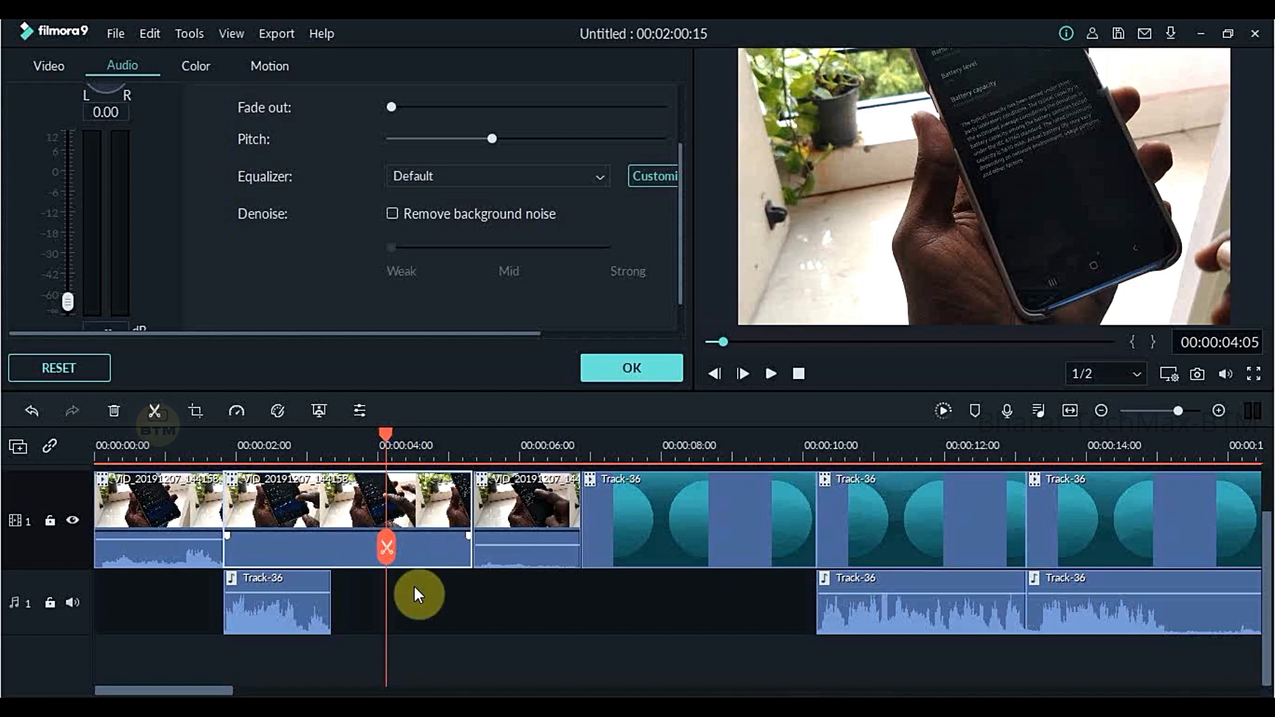
- Lower the volume of the moved Track-36 audio piece to between 0 and -12 dB
click(284, 604)
drag(274, 595, 284, 595)
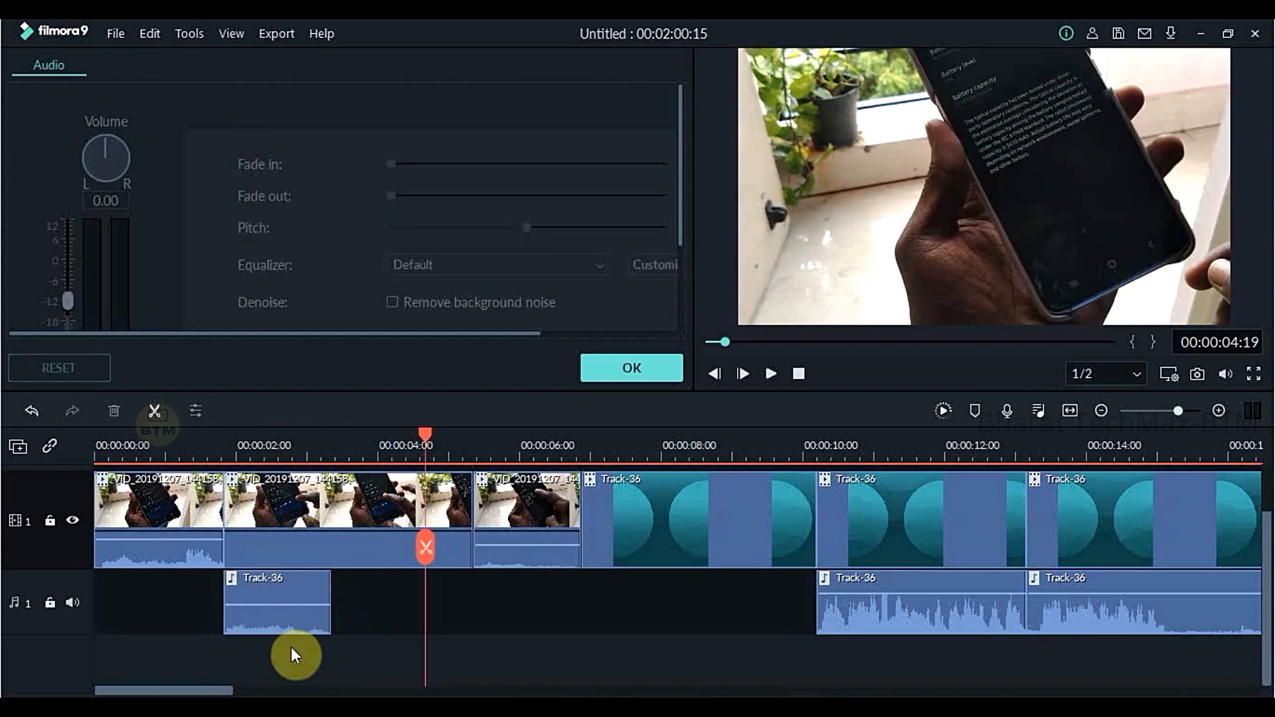
drag(259, 609, 299, 603)
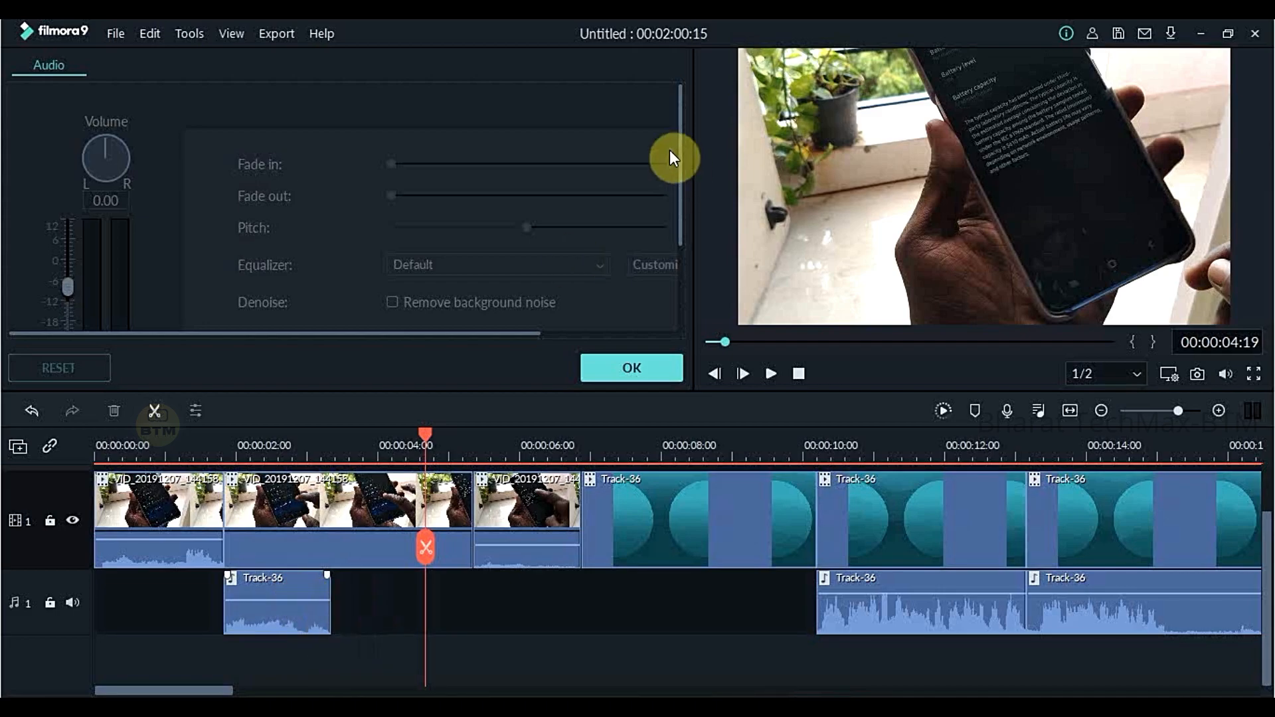
scroll(564, 172, down, 2)
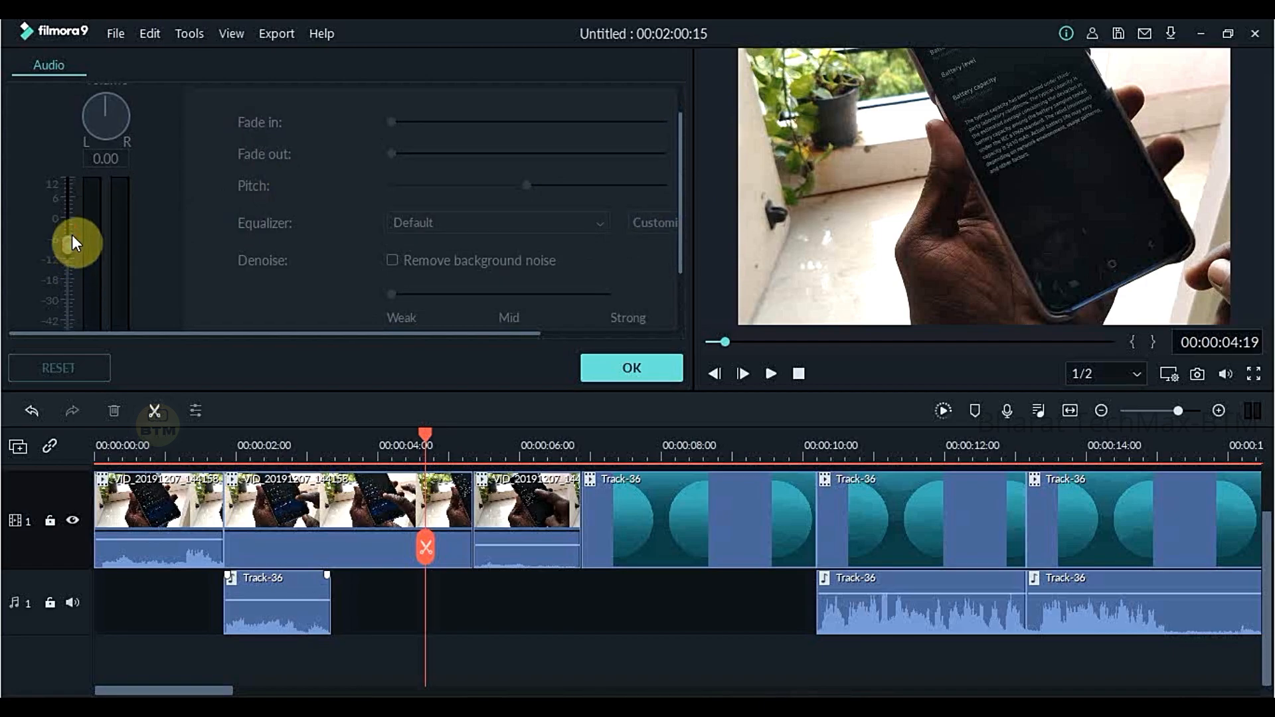
click(277, 609)
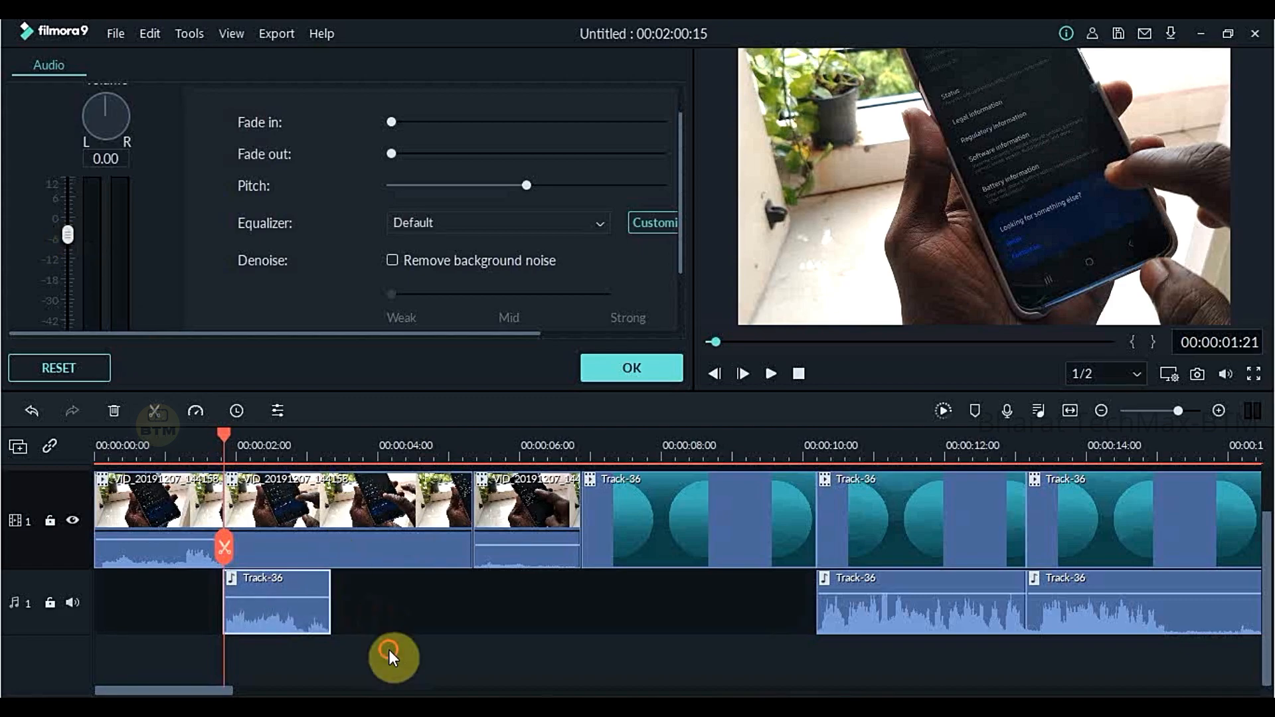
- Extend the end of the moved Track-36 audio piece past the 00:00:04:00 mark
click(317, 452)
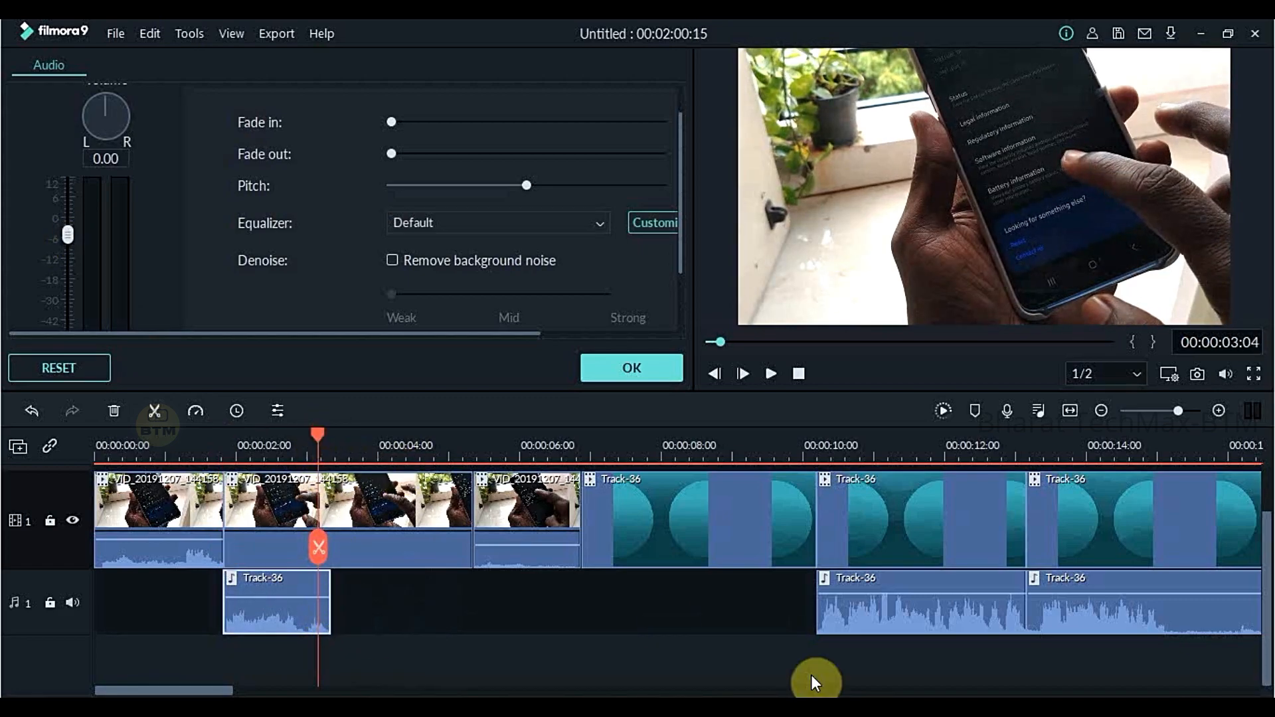
click(849, 626)
mouse_move(860, 609)
mouse_down()
mouse_move(427, 589)
mouse_move(804, 640)
mouse_move(831, 599)
mouse_move(852, 597)
mouse_up()
click(770, 598)
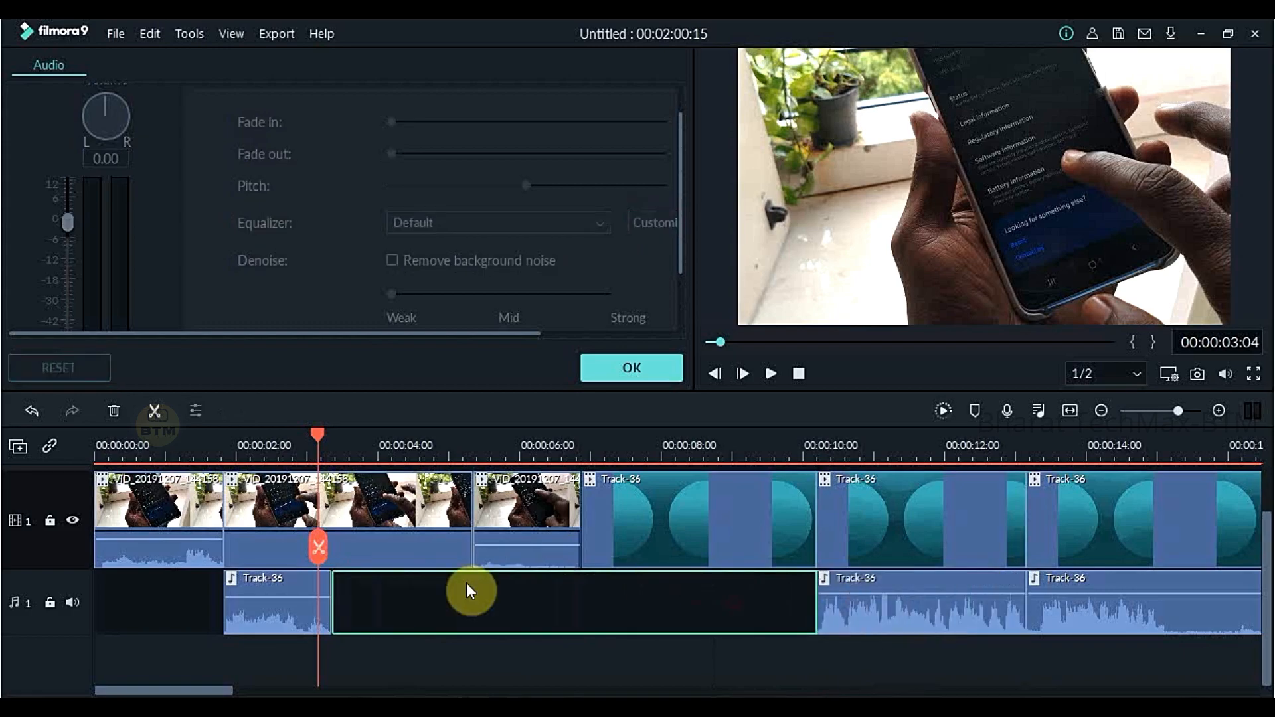
click(313, 606)
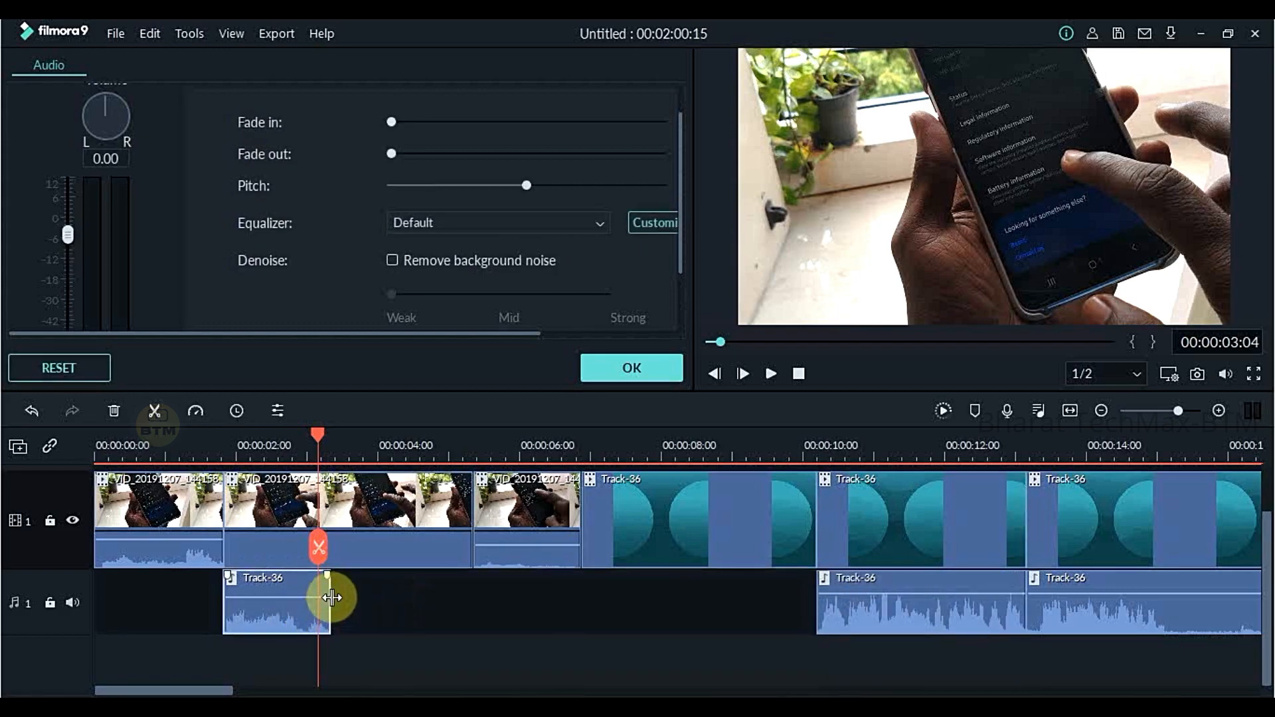
drag(332, 596, 418, 592)
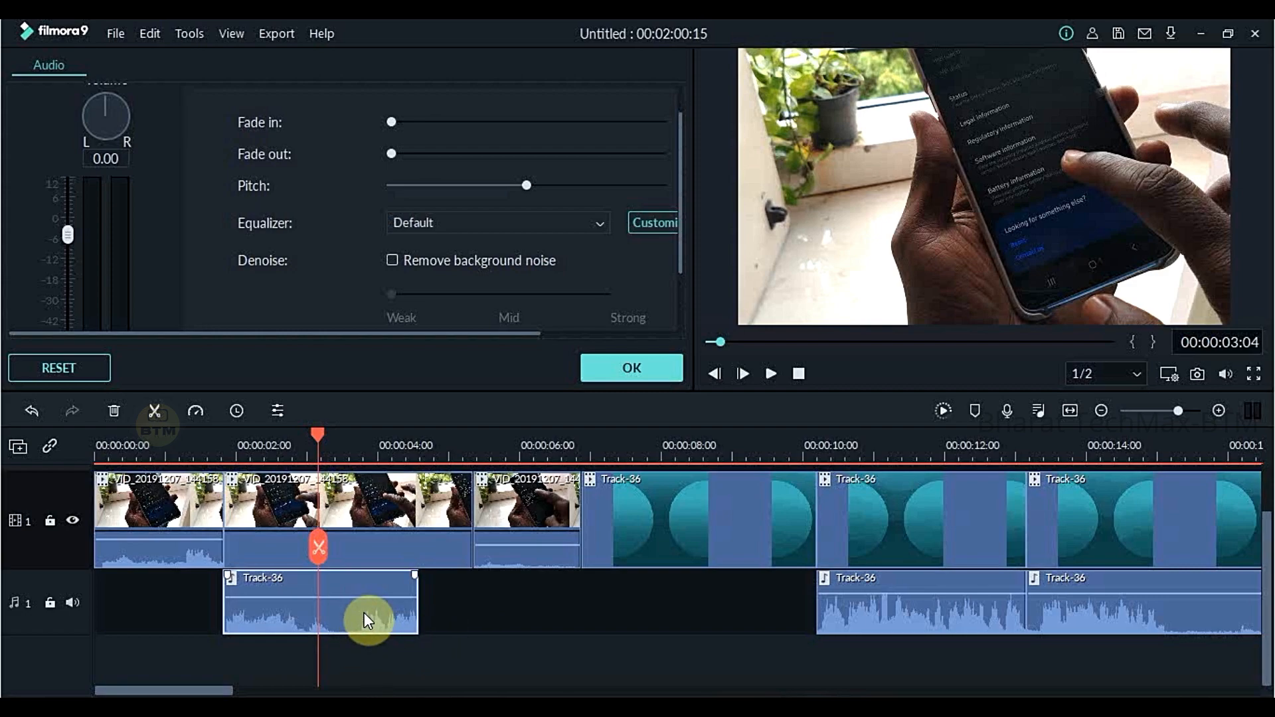
- Place the audio file Low on the second audio track, starting where the second video piece ends
click(492, 605)
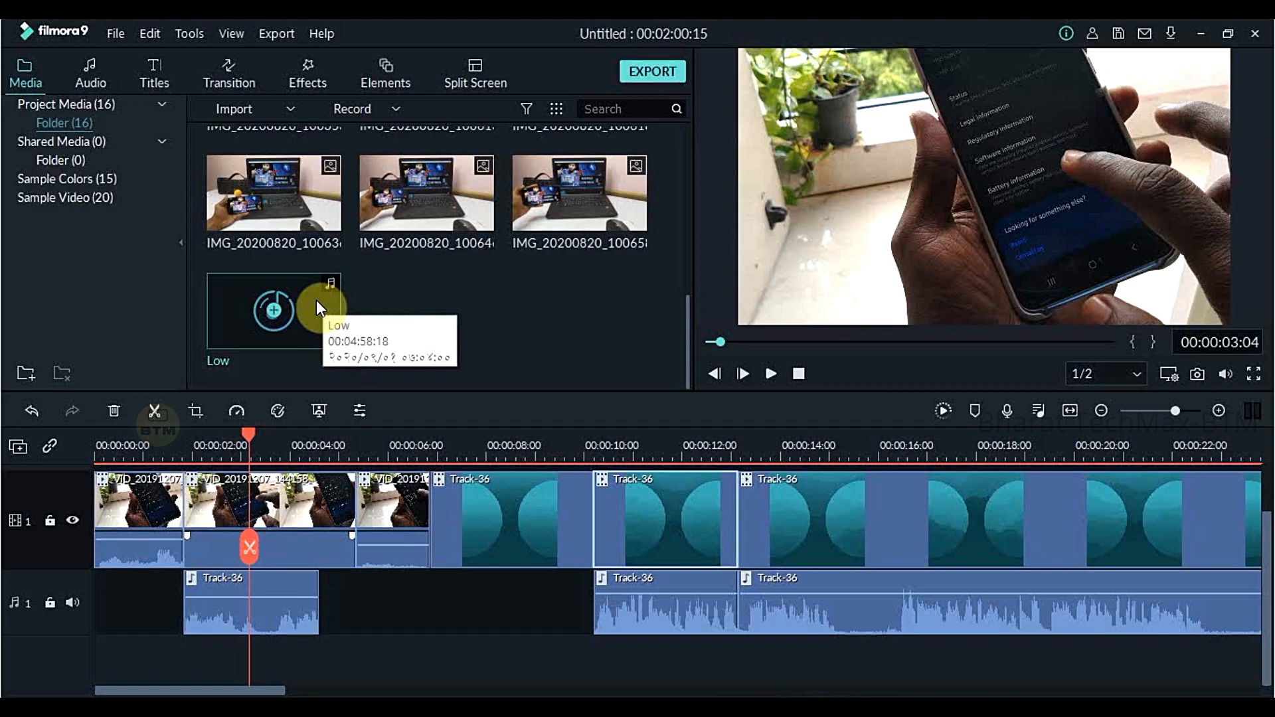
drag(316, 300, 348, 656)
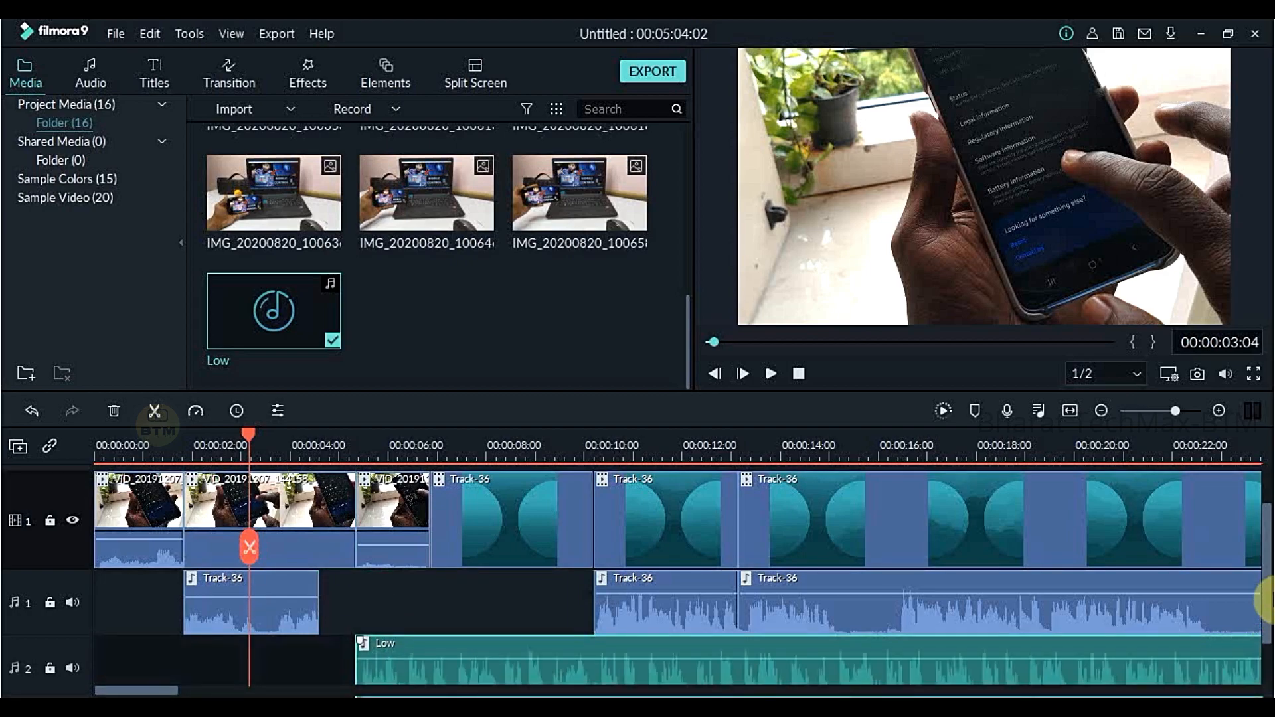
- Move the Low music clip on the second audio track to the start of the timeline
scroll(1261, 592, down, 1)
drag(250, 433, 479, 483)
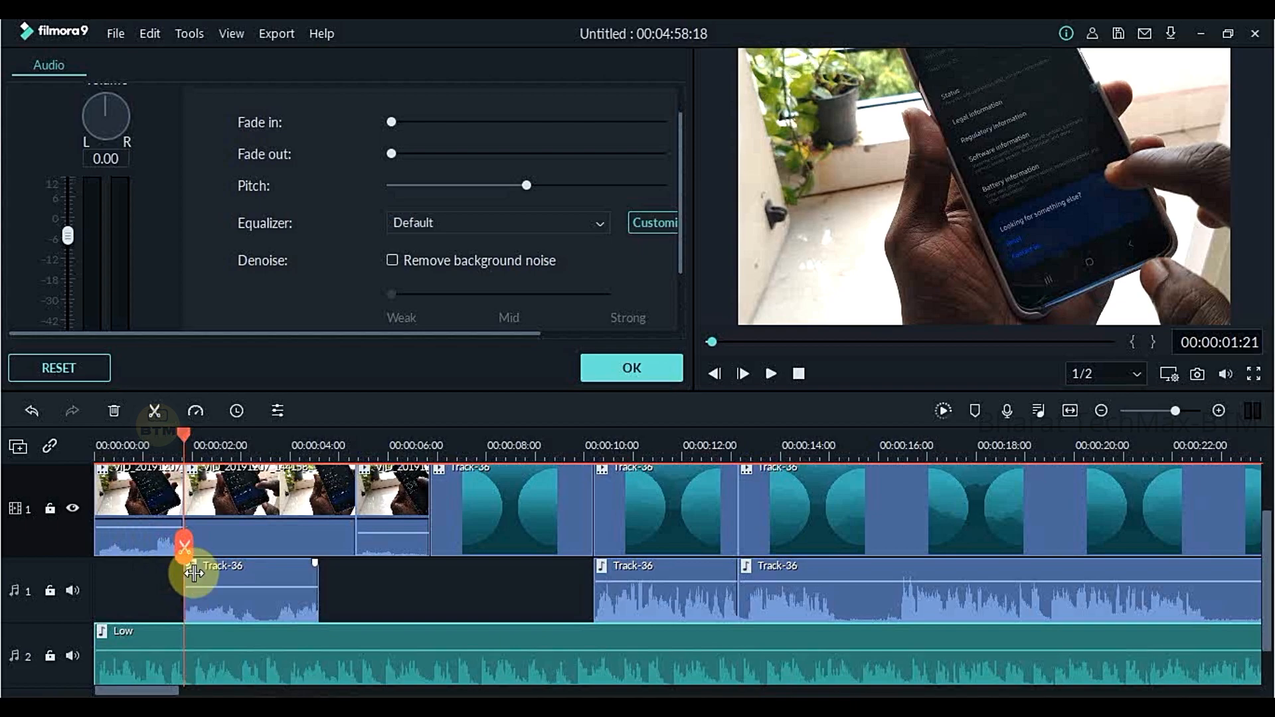
- Raise the volume of the Track-36 audio piece beneath the second video piece
click(235, 503)
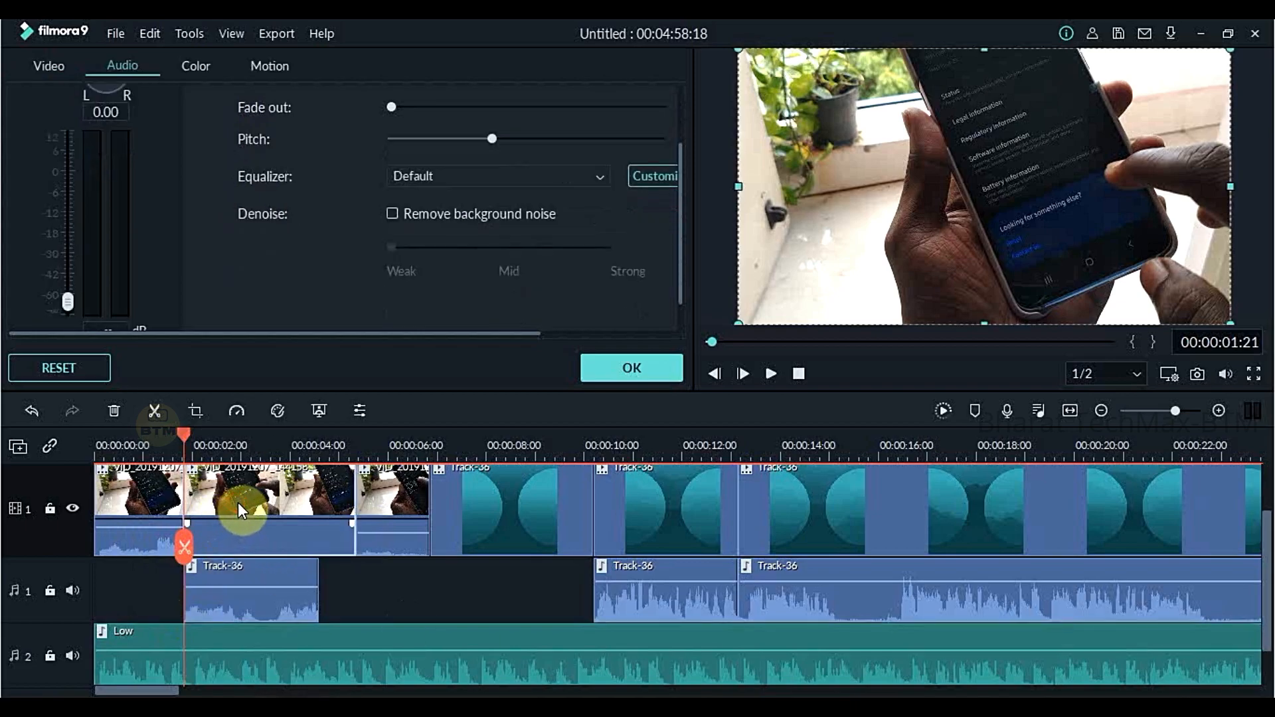
click(254, 606)
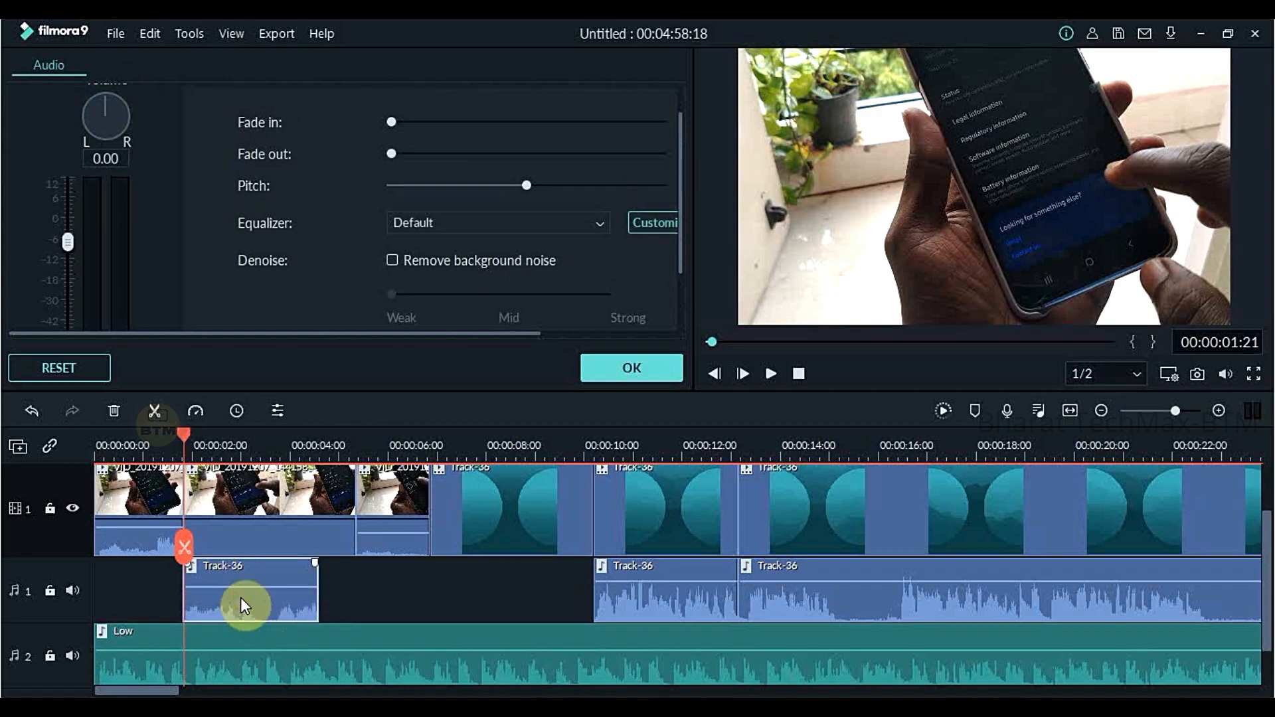
drag(247, 586, 251, 587)
click(291, 661)
click(625, 362)
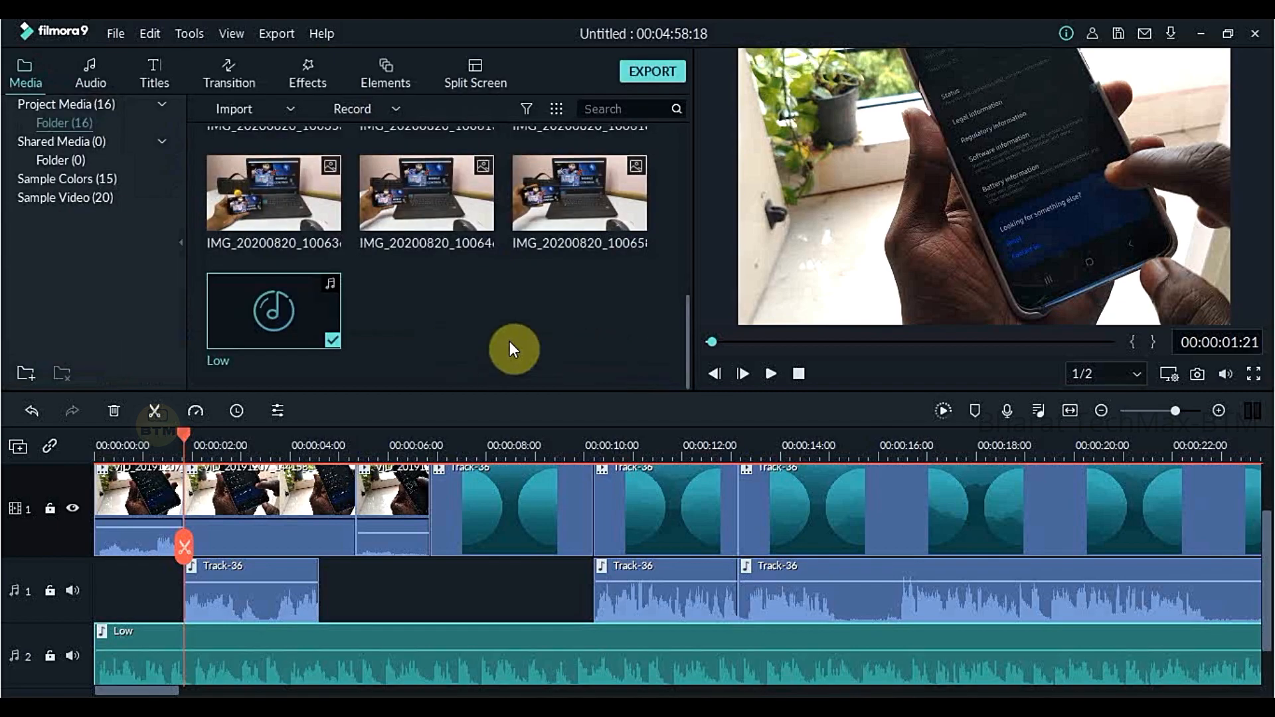
- Lower the volume of the Low background music clip
double_click(326, 666)
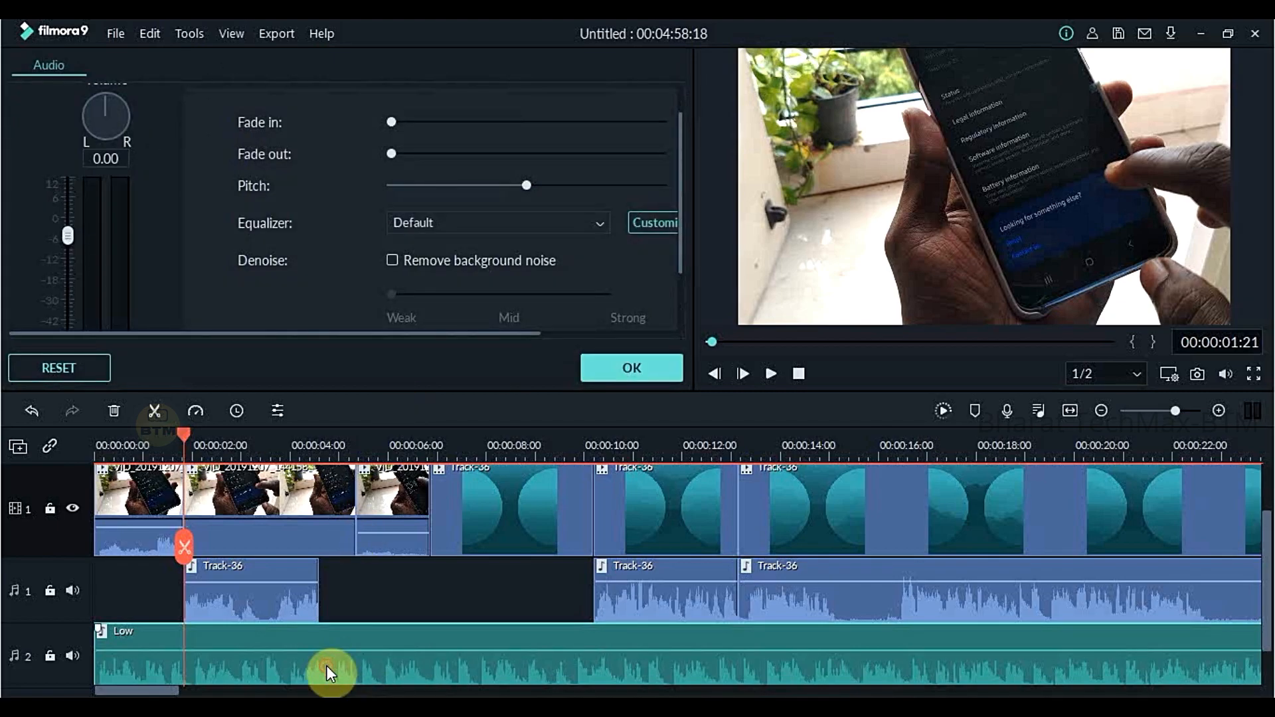
mouse_move(263, 656)
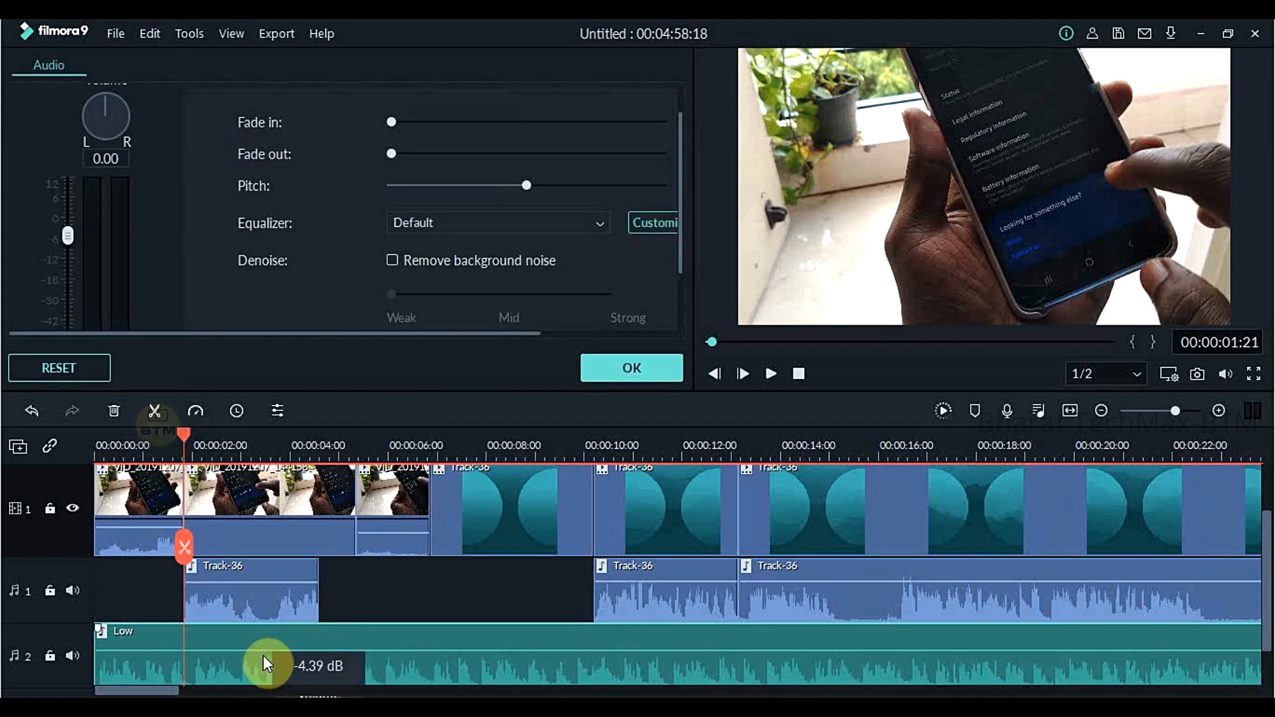
drag(263, 653, 302, 661)
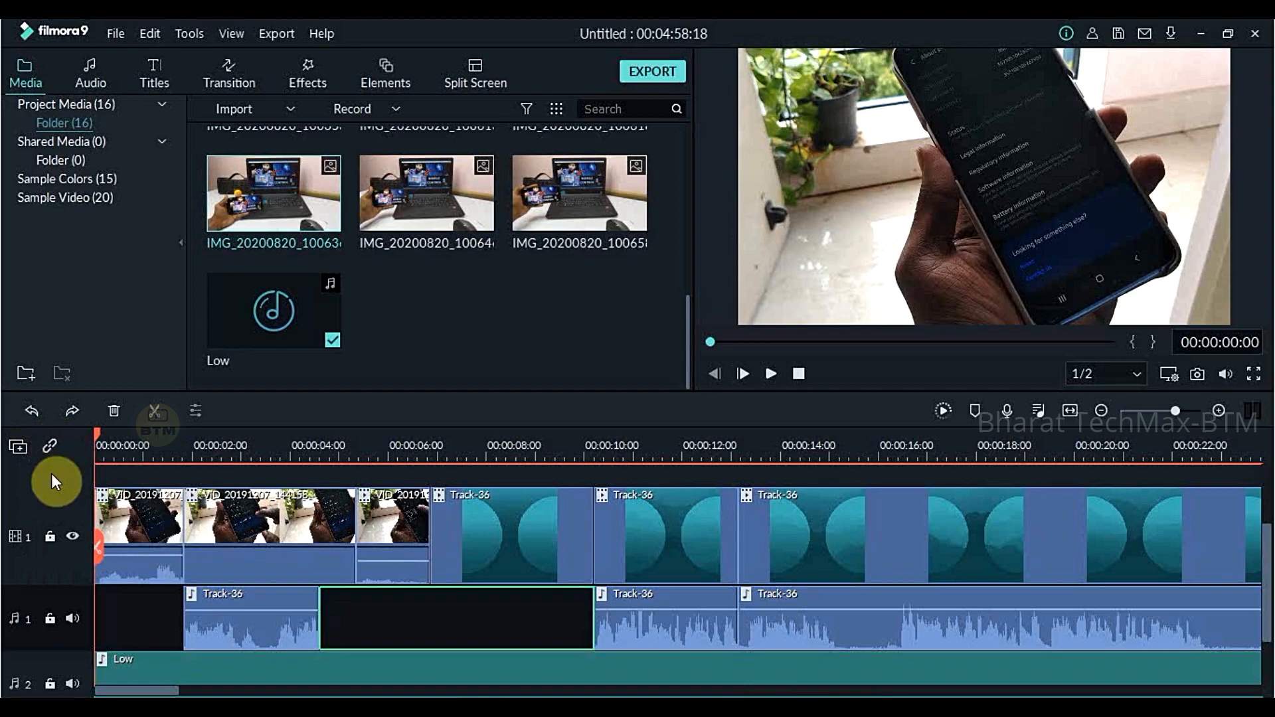
- Add a second video track and place the image IMG_20200820_100636 on it, starting where the second video piece begins
click(18, 447)
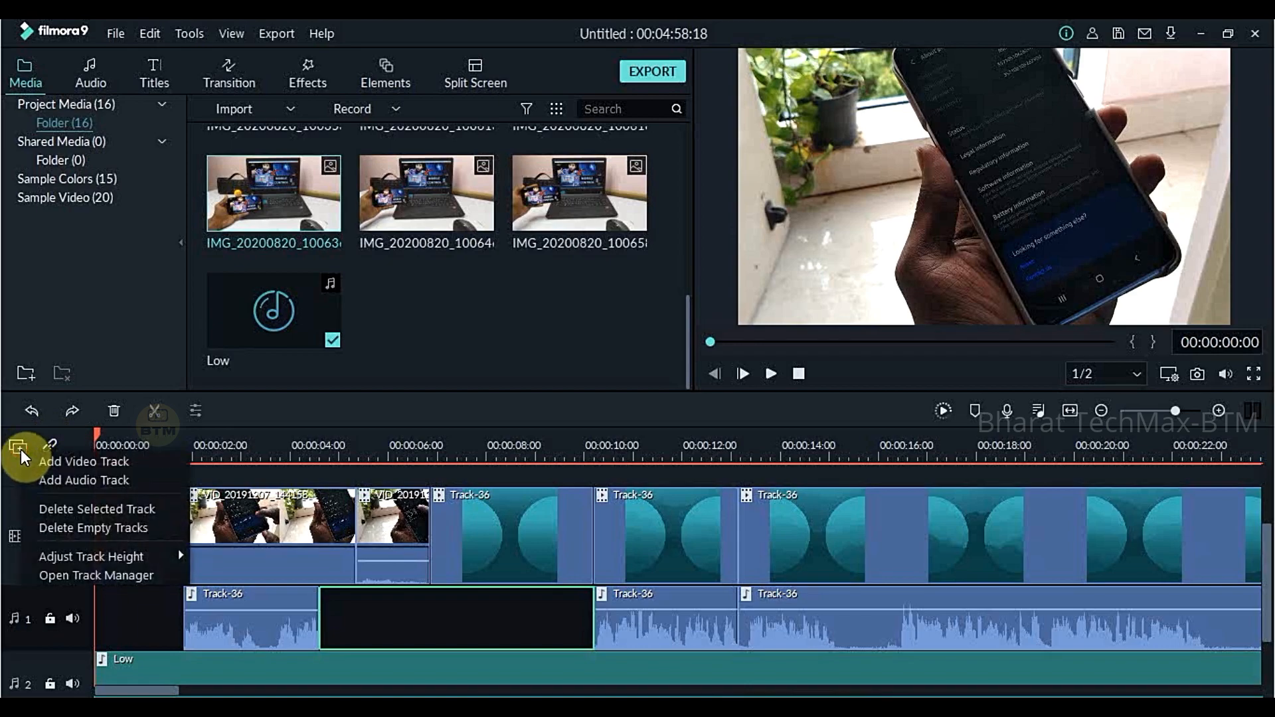
click(59, 462)
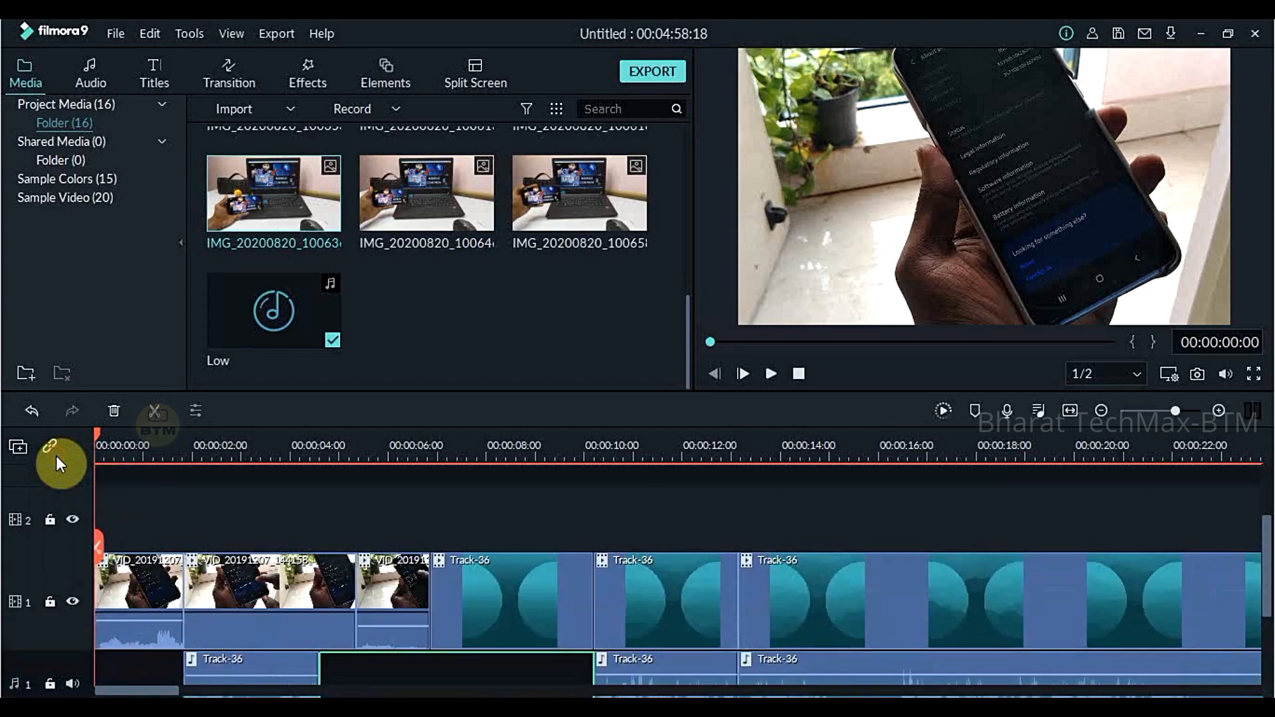
click(259, 519)
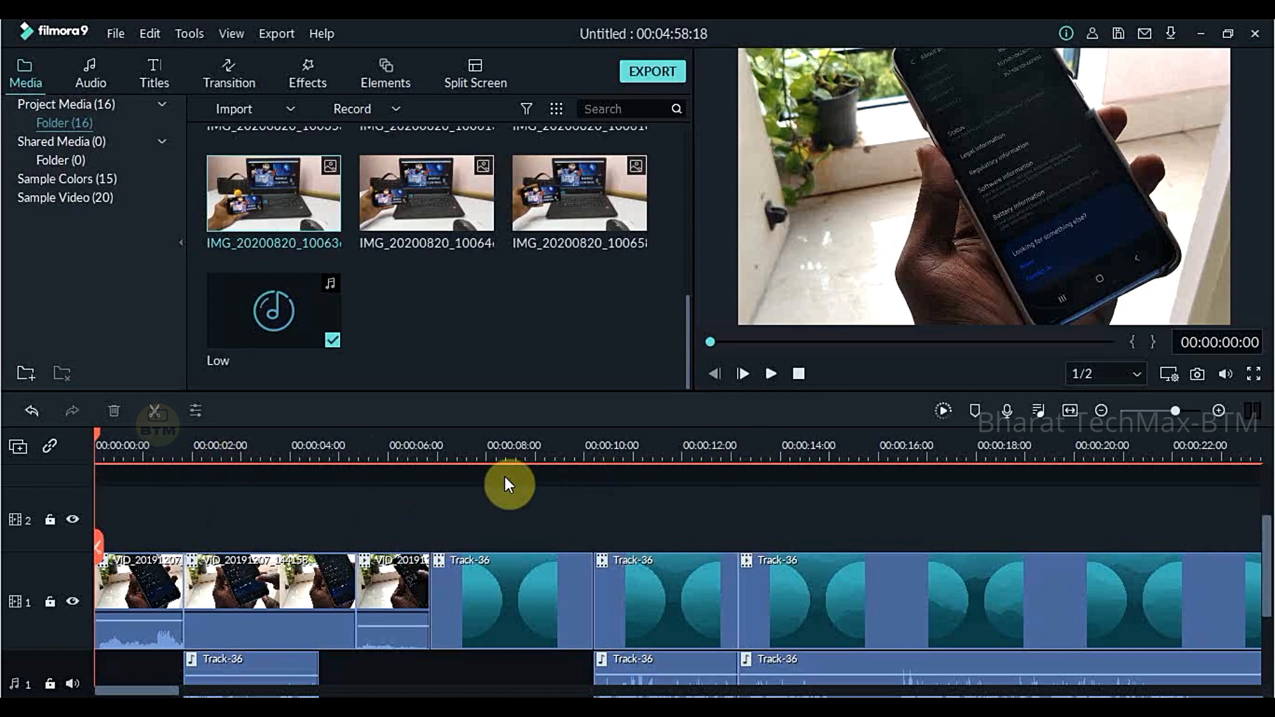
drag(319, 200, 184, 536)
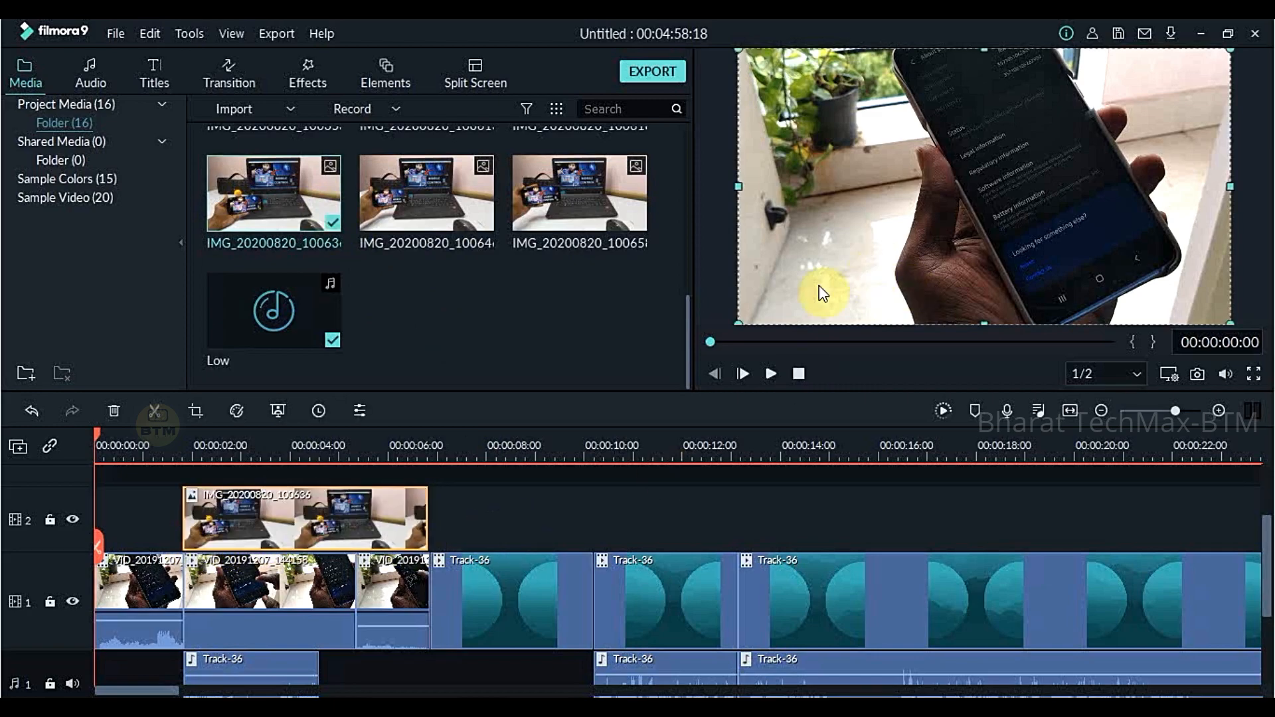
- Shrink the overlay image in the preview and position it in the upper-right part of the video frame
drag(739, 322, 911, 223)
drag(1066, 158, 1025, 210)
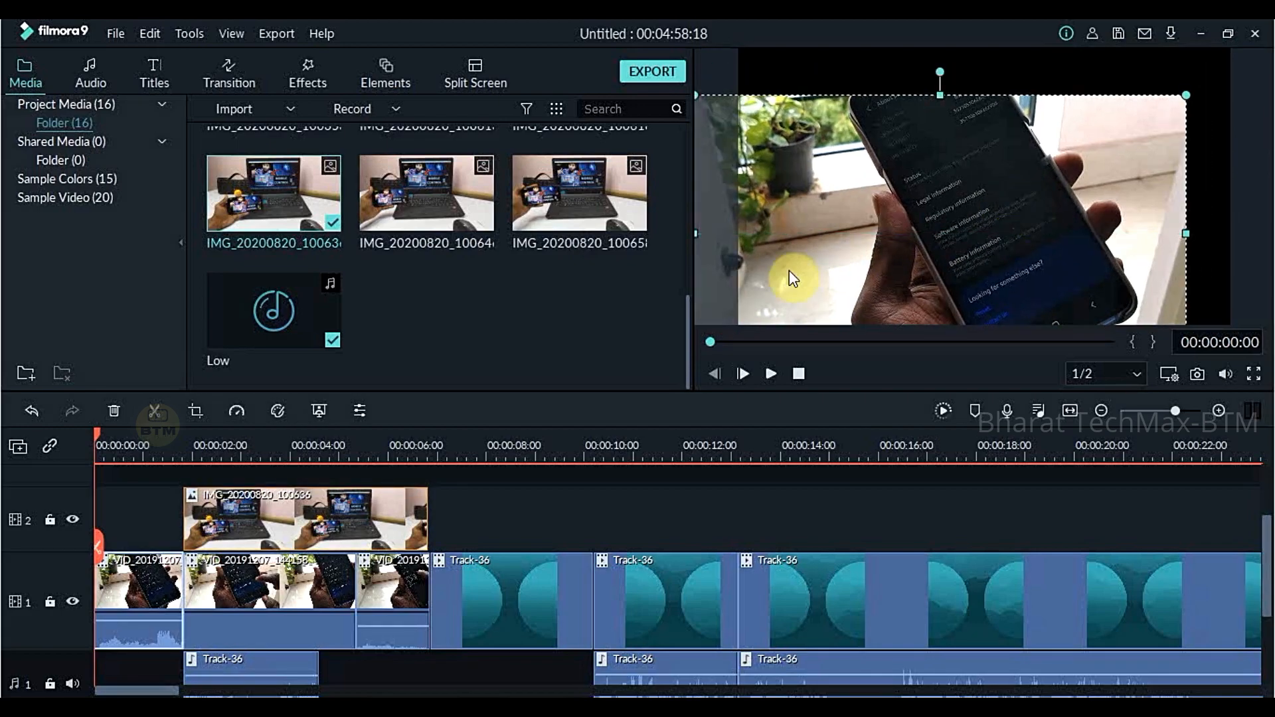
double_click(370, 526)
drag(1070, 143, 1047, 165)
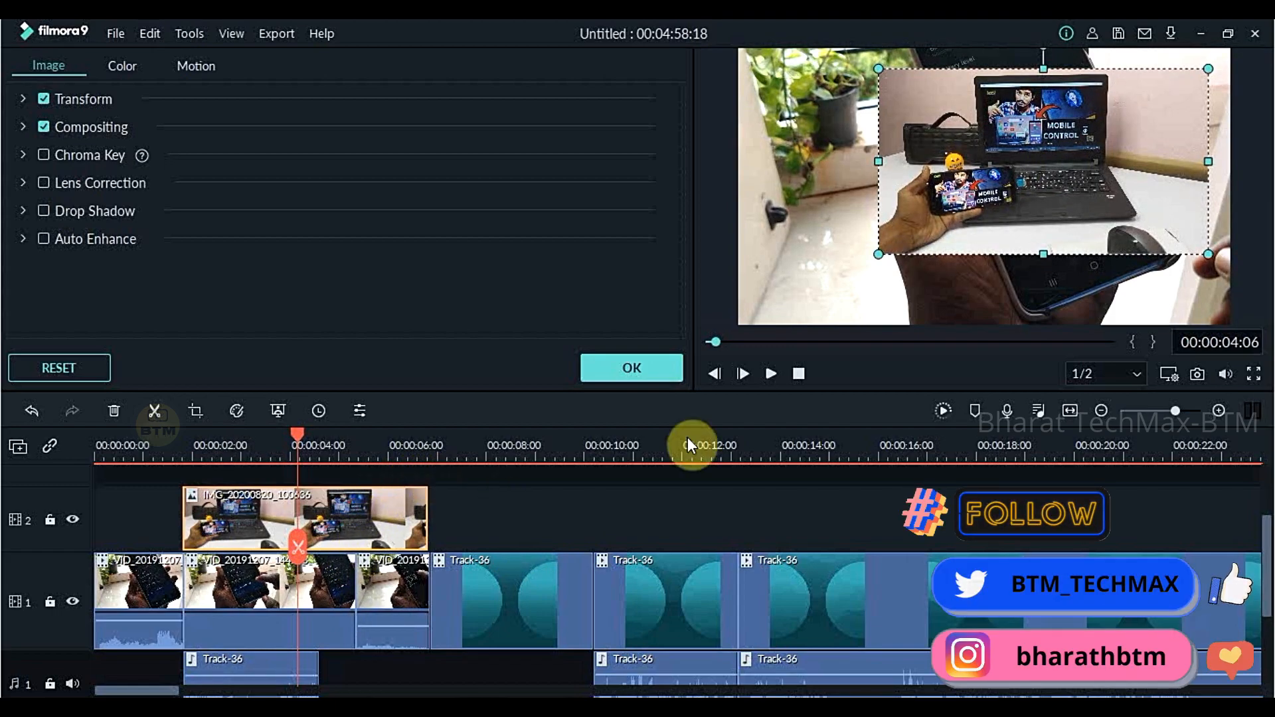
- Reduce the overlay image further, move it into the left half of the video frame, and accept the edit
drag(1185, 253, 1121, 203)
drag(977, 152, 895, 203)
drag(1033, 251, 1006, 237)
click(535, 538)
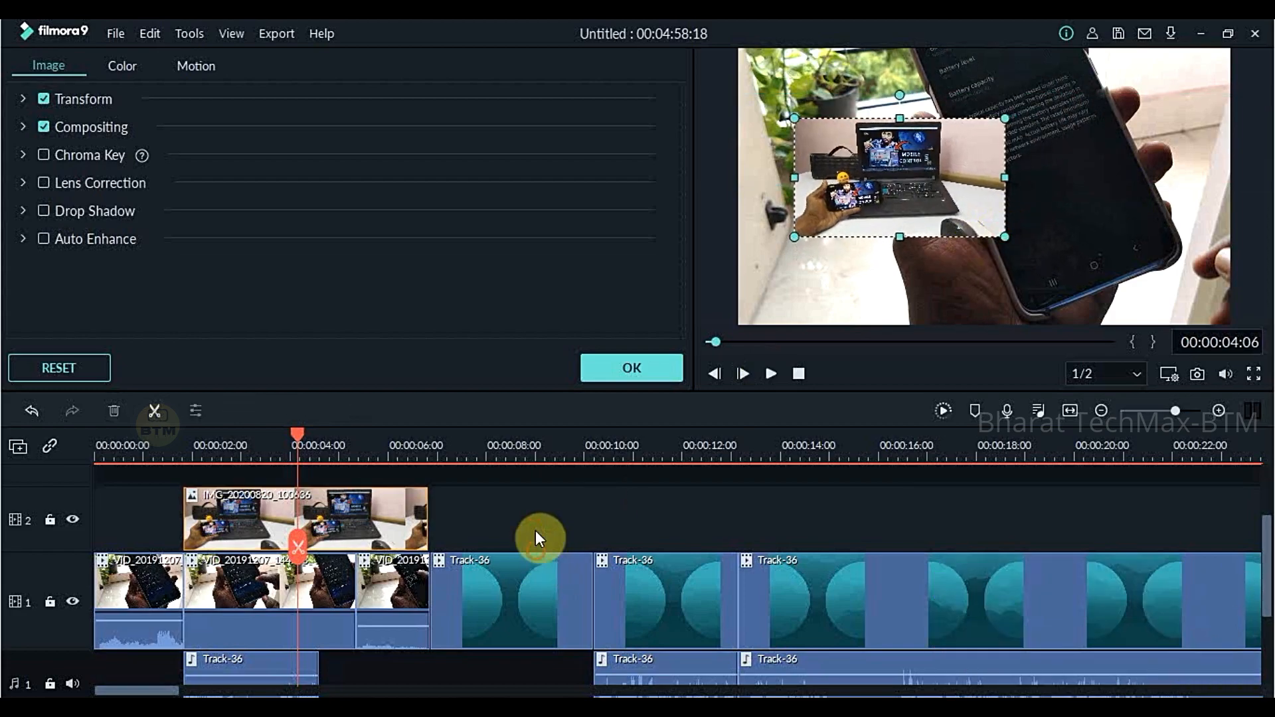
click(631, 369)
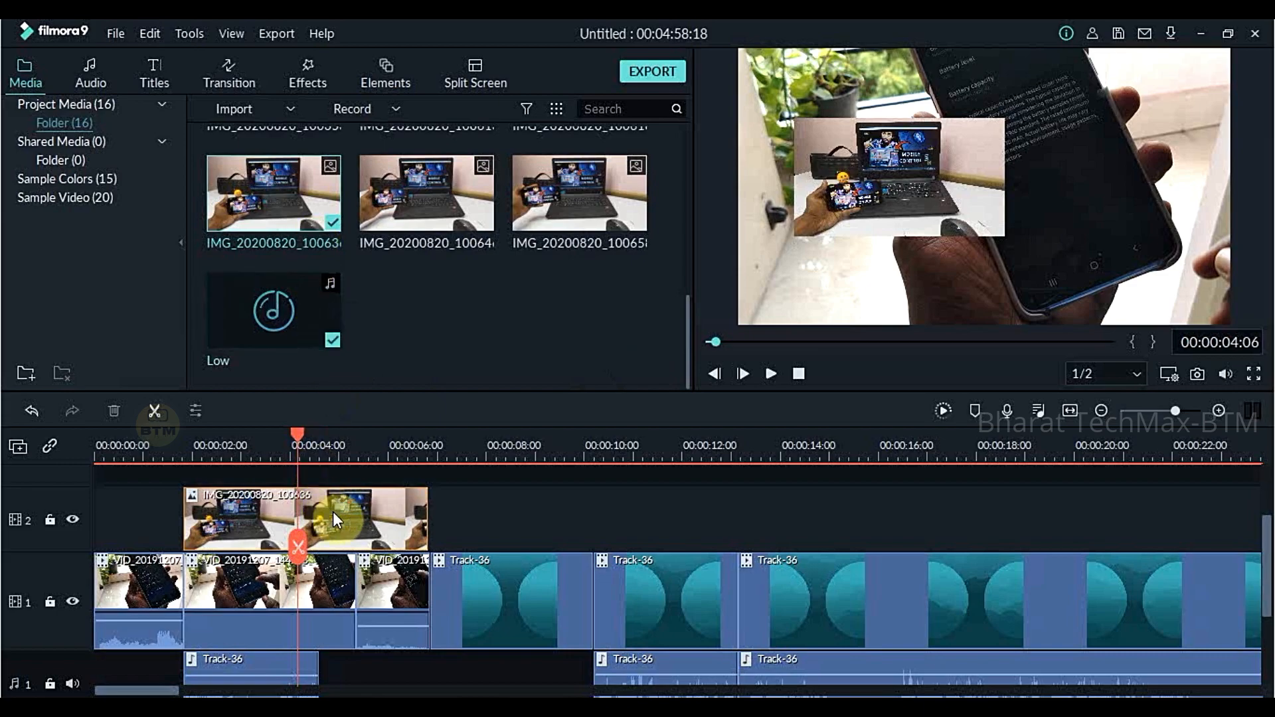
- Enlarge the overlay image slightly and place it in the bottom-left corner of the video frame
double_click(358, 513)
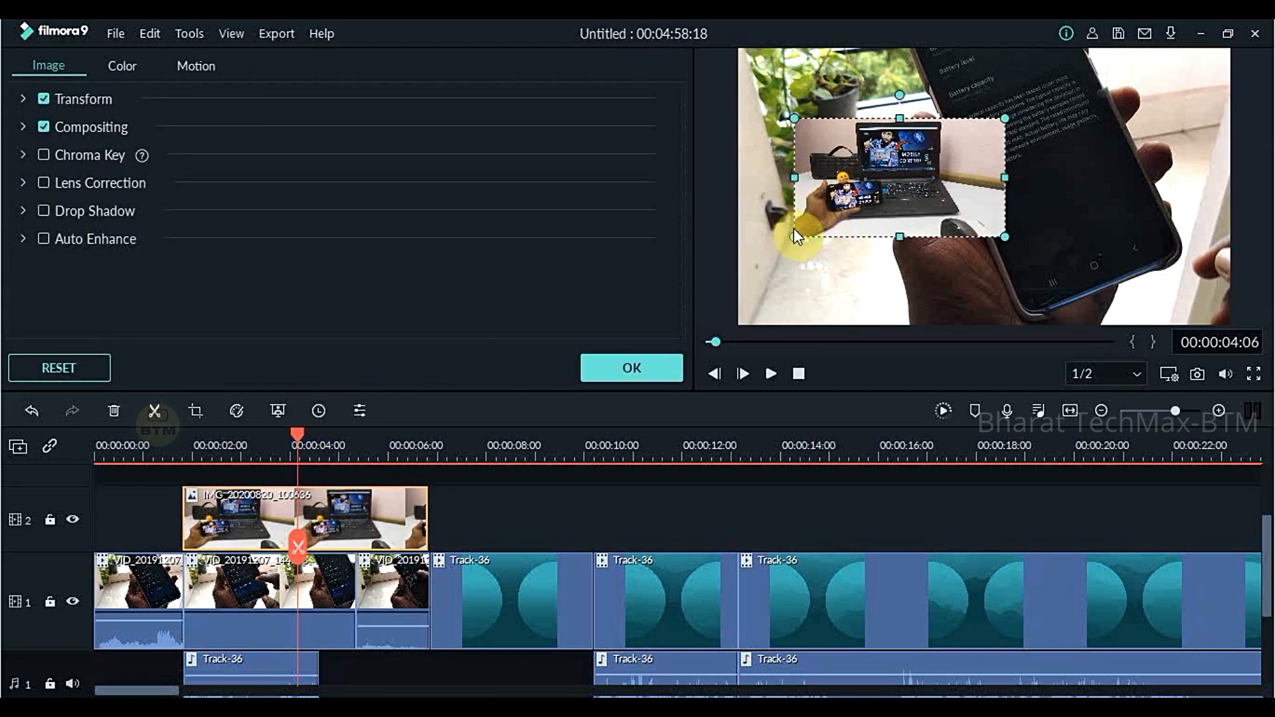
mouse_move(794, 237)
mouse_down()
mouse_move(825, 218)
mouse_move(792, 240)
mouse_up()
drag(911, 142, 877, 244)
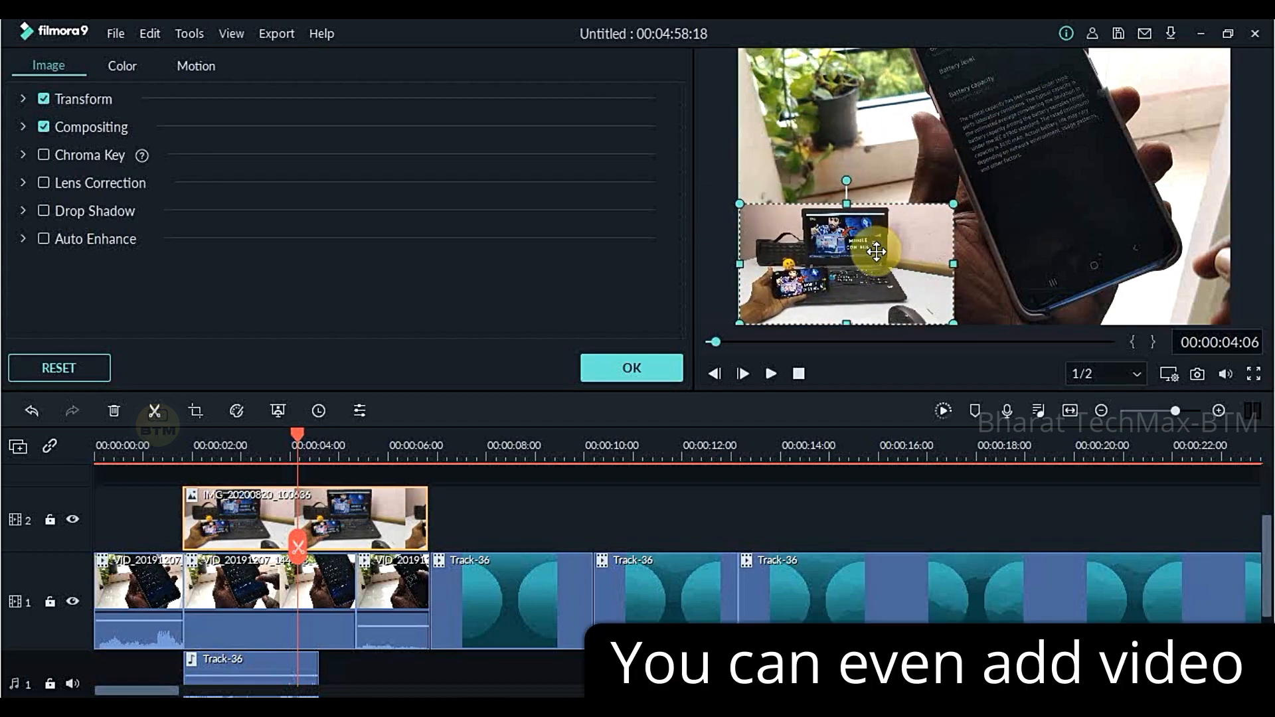
click(654, 518)
click(651, 372)
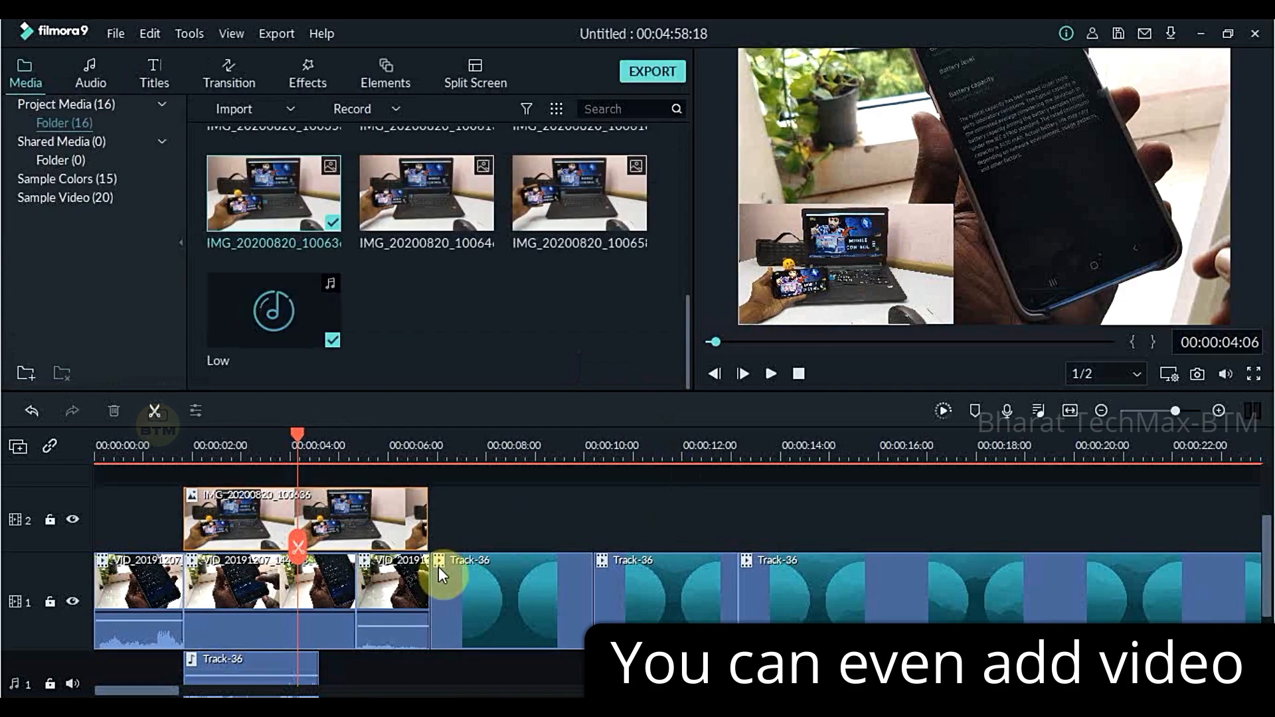
- Trim the end of the overlay image clip to about where the second video piece ends
click(210, 528)
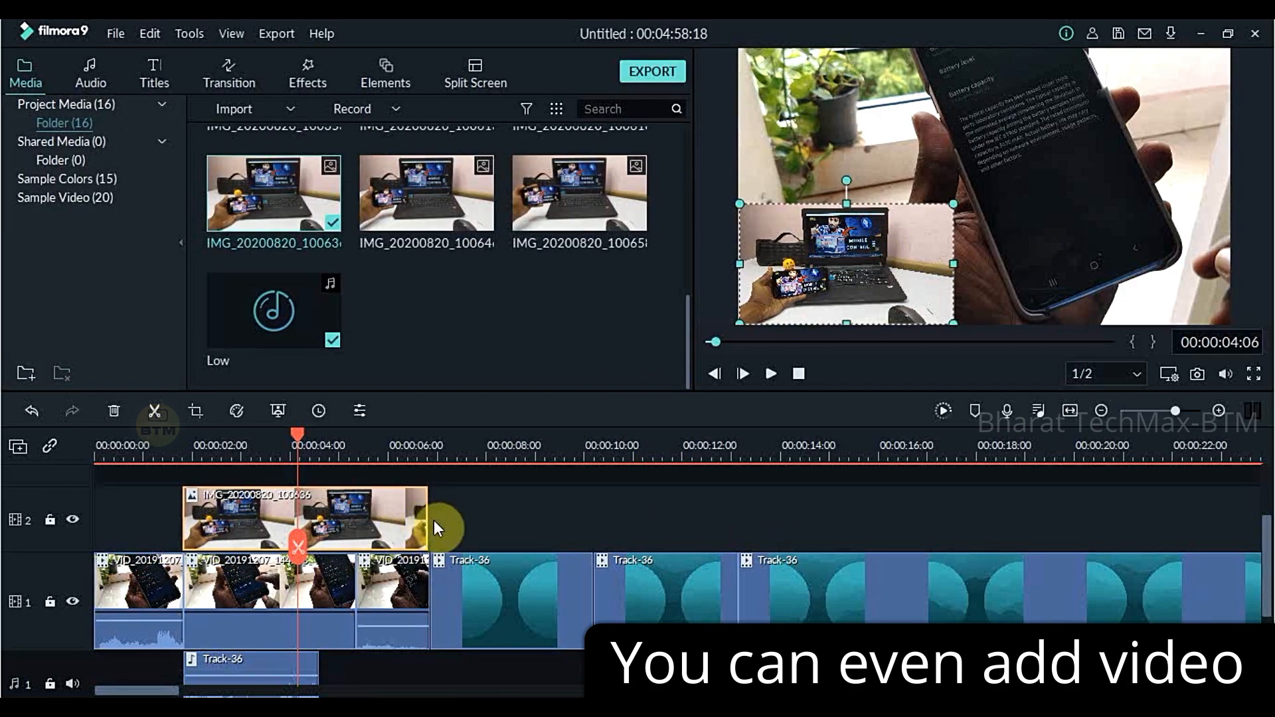
drag(426, 519, 372, 520)
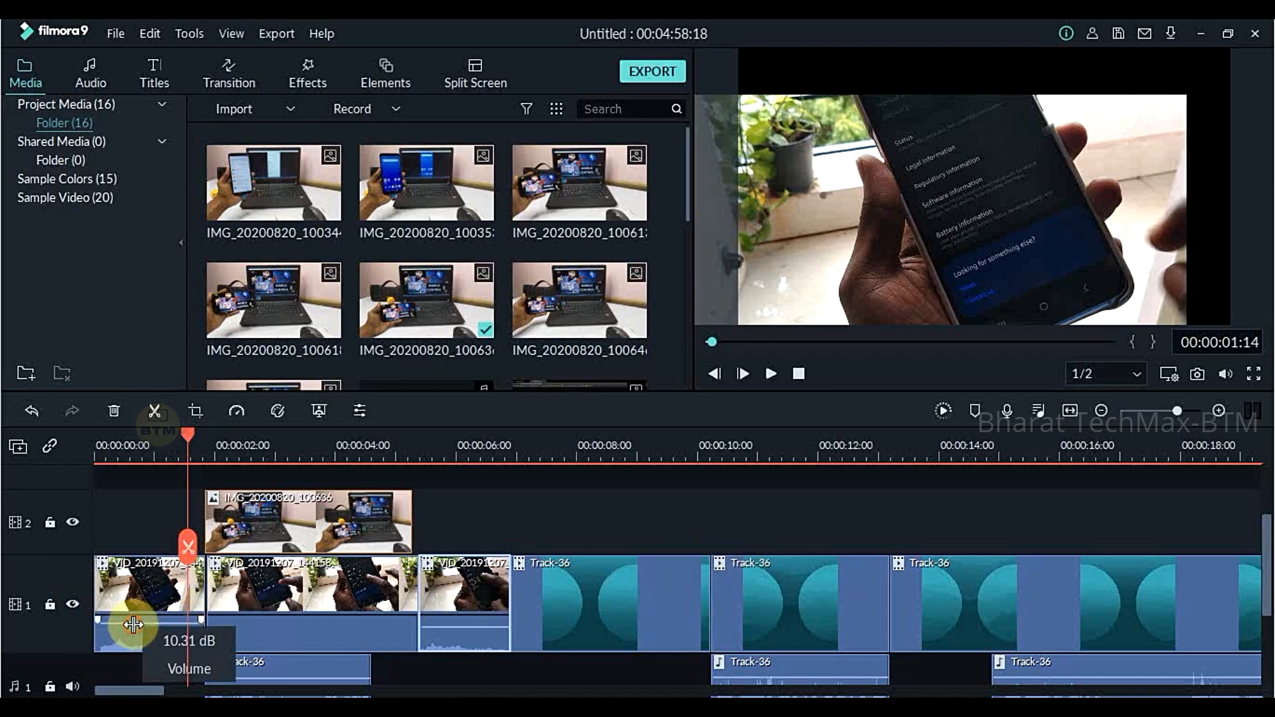
- Align the second video piece directly against the first and extend its end to meet the third piece
click(270, 616)
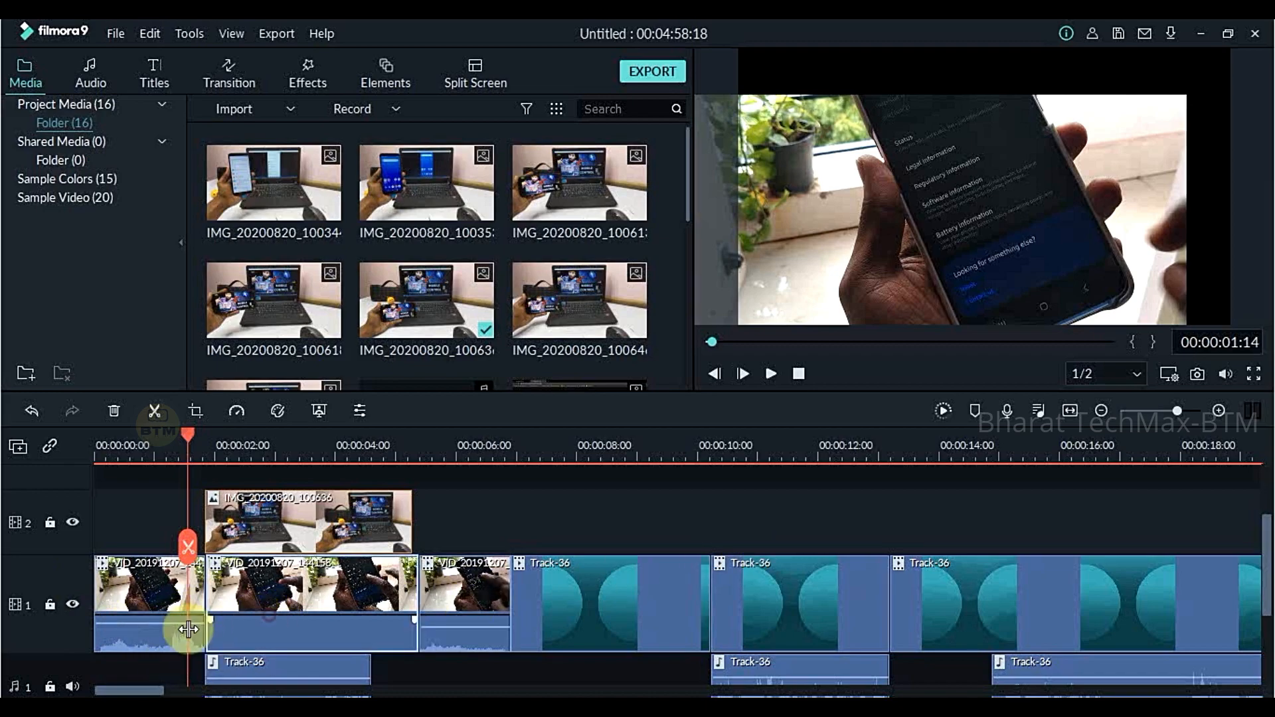
click(150, 629)
drag(265, 619, 267, 619)
click(433, 614)
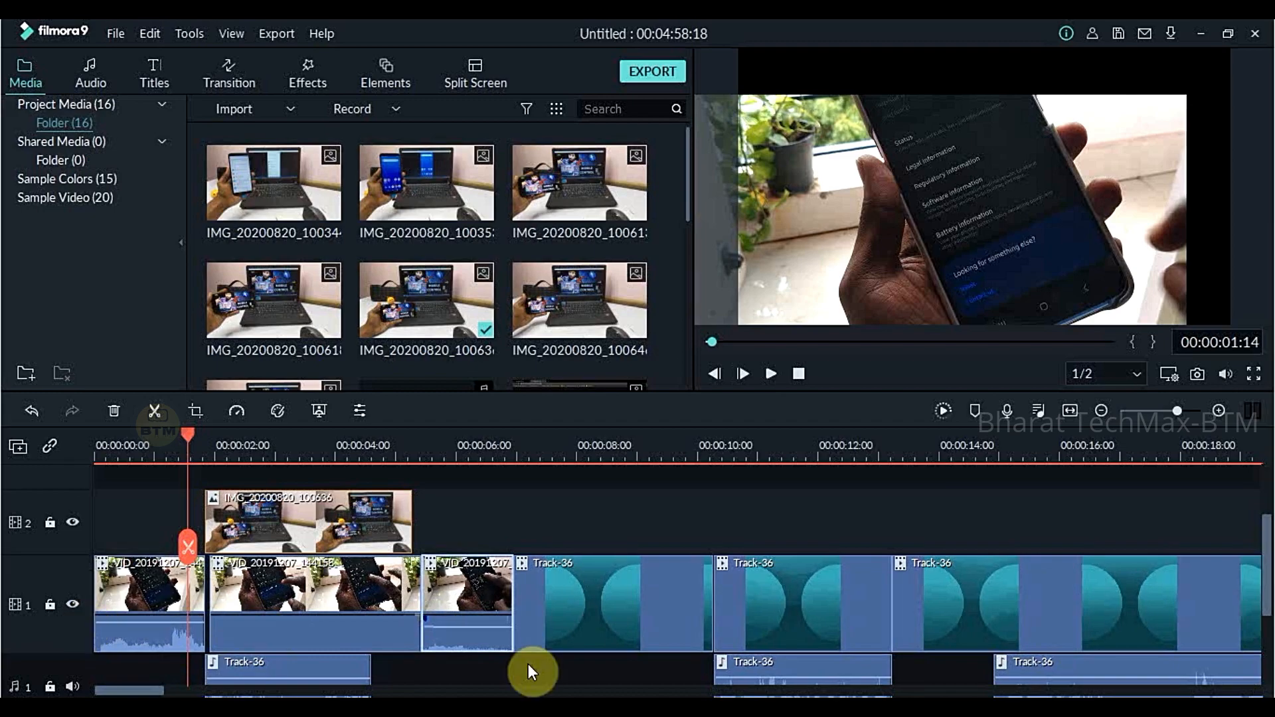
click(293, 591)
drag(293, 591, 286, 596)
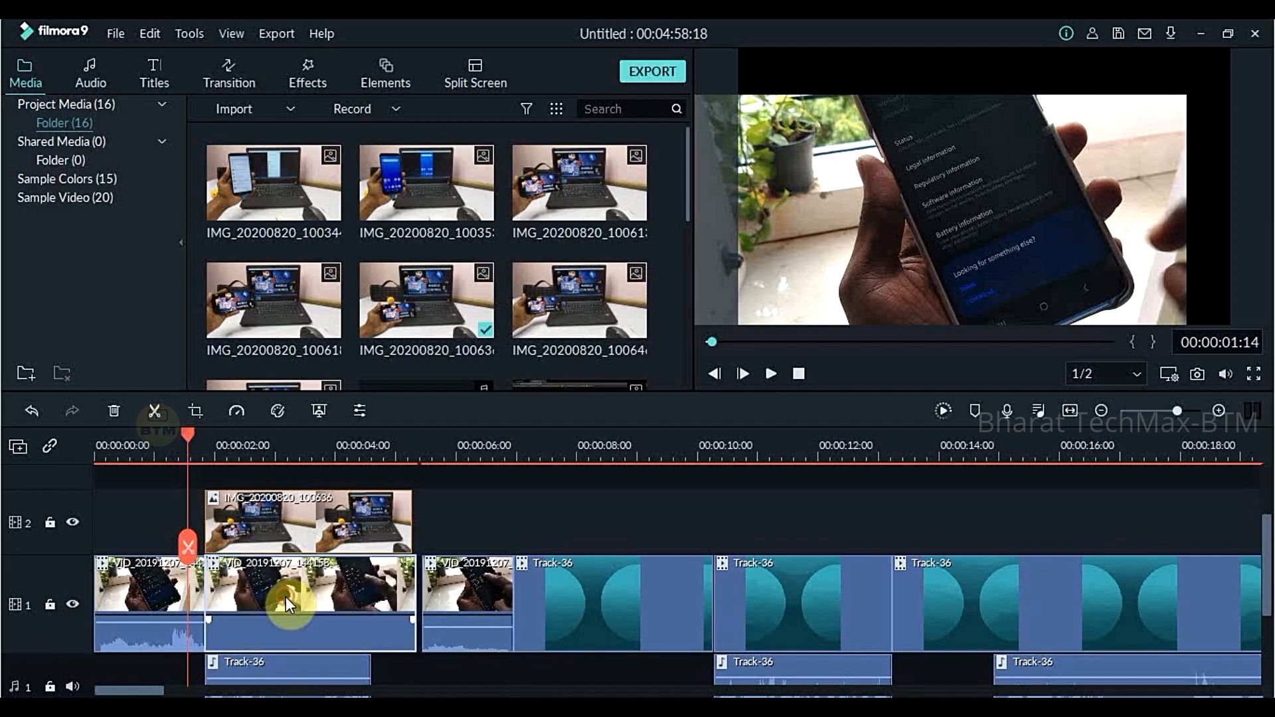
drag(412, 604, 423, 603)
- Apply the Fade transition at the cut between the first and second video pieces
click(191, 568)
click(164, 602)
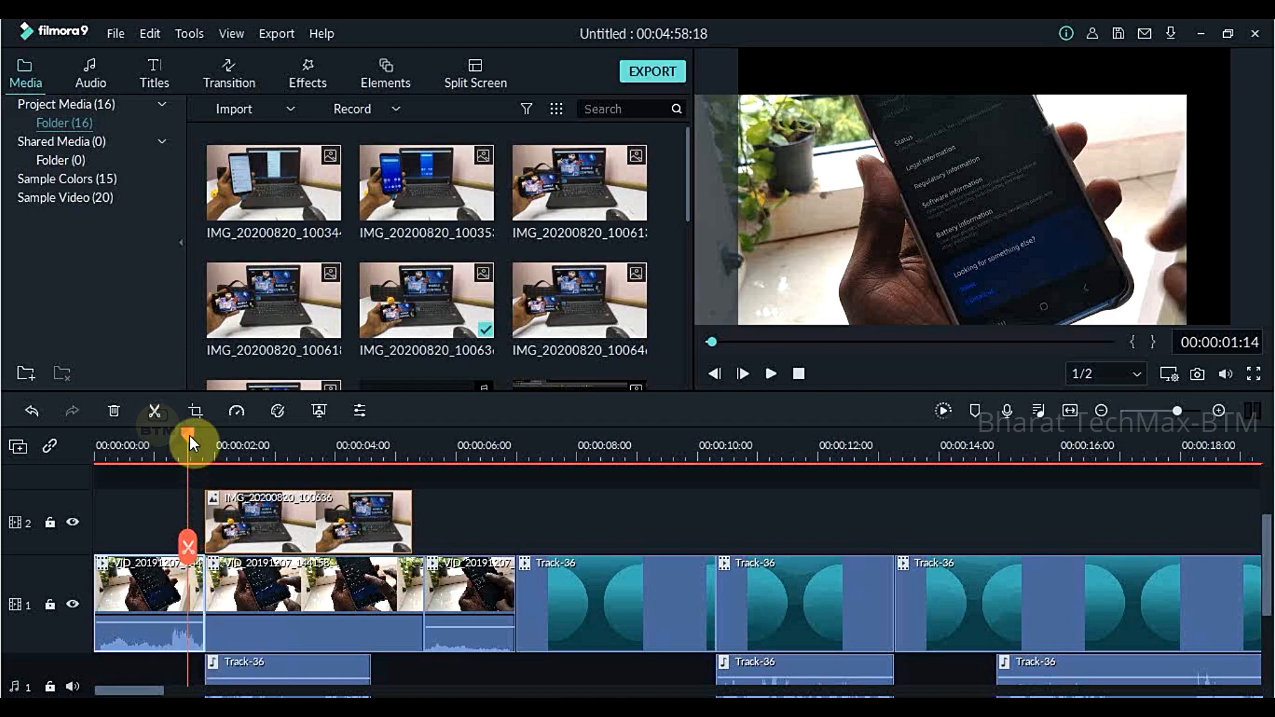
mouse_move(187, 429)
mouse_down()
mouse_move(221, 441)
mouse_move(185, 428)
mouse_up()
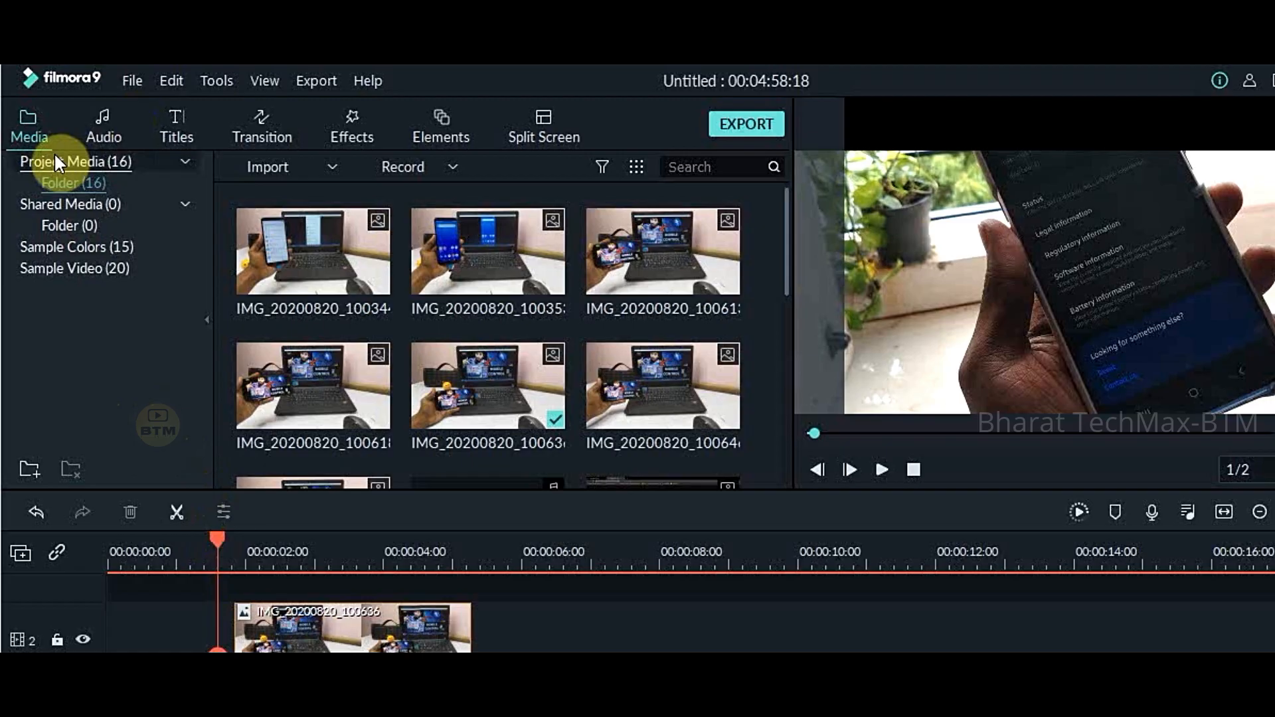
click(108, 133)
click(266, 123)
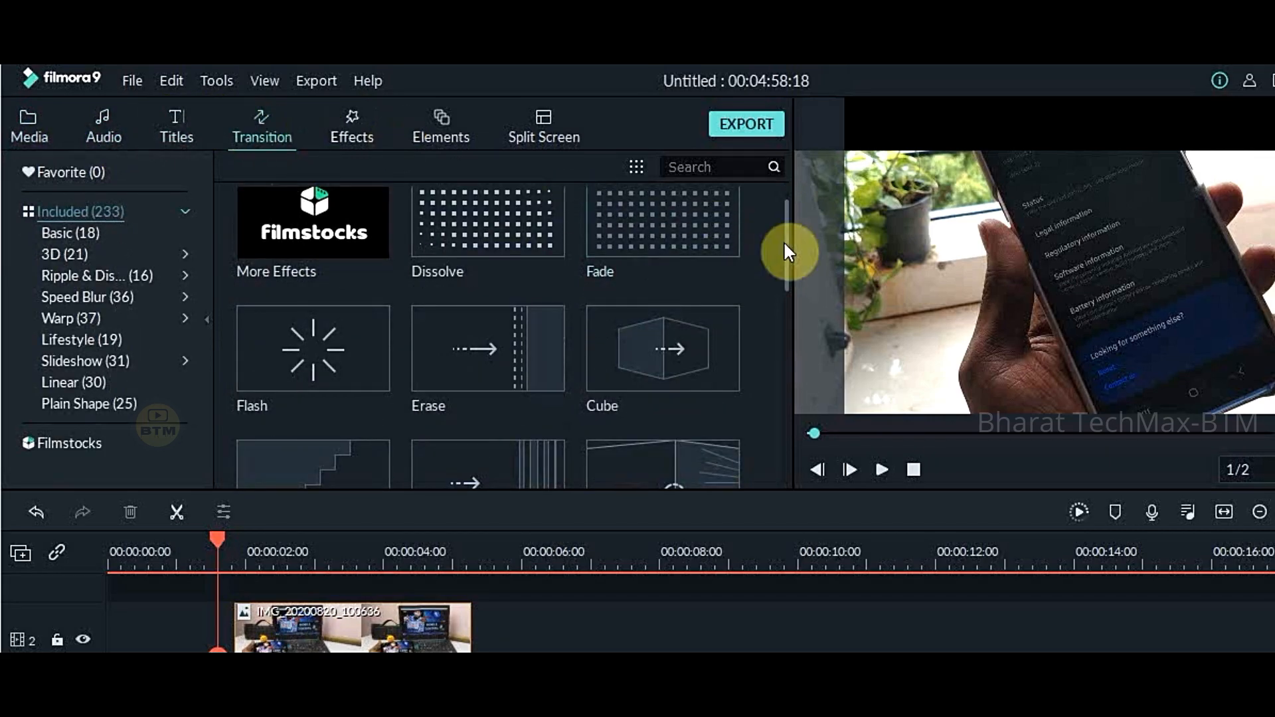
mouse_move(784, 242)
mouse_down()
mouse_move(788, 314)
mouse_move(768, 217)
mouse_up()
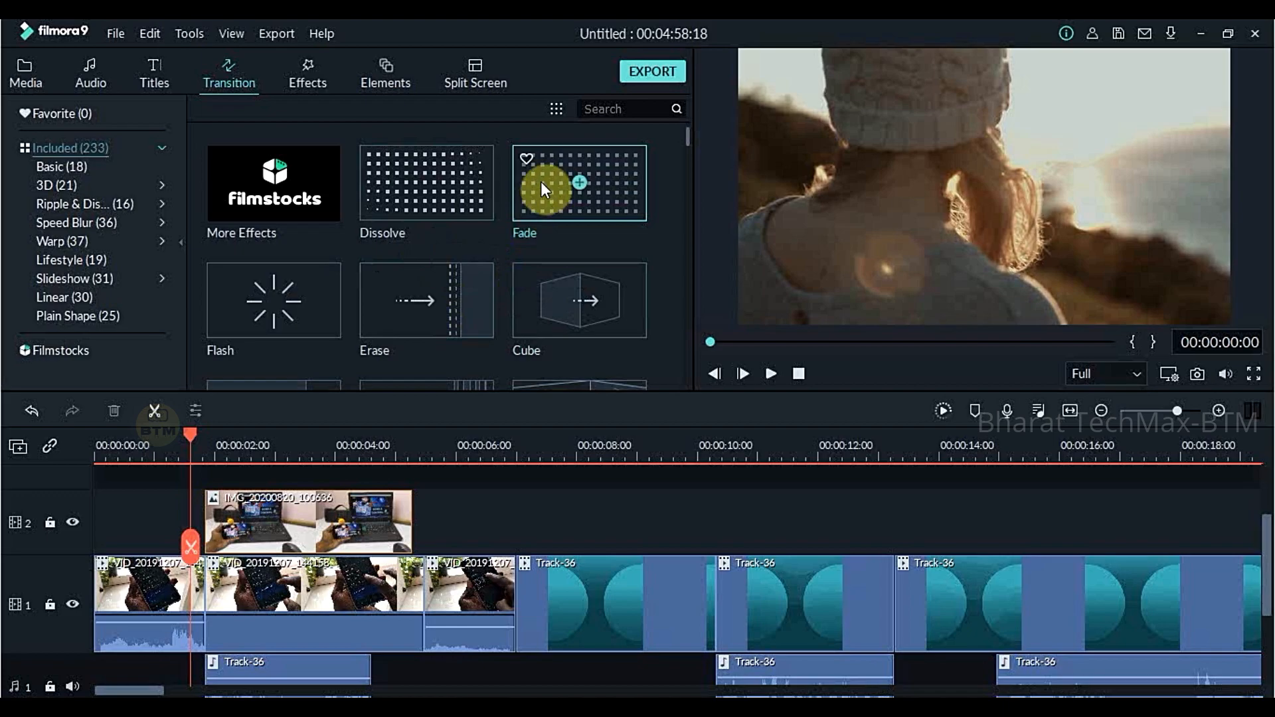
drag(542, 185, 201, 615)
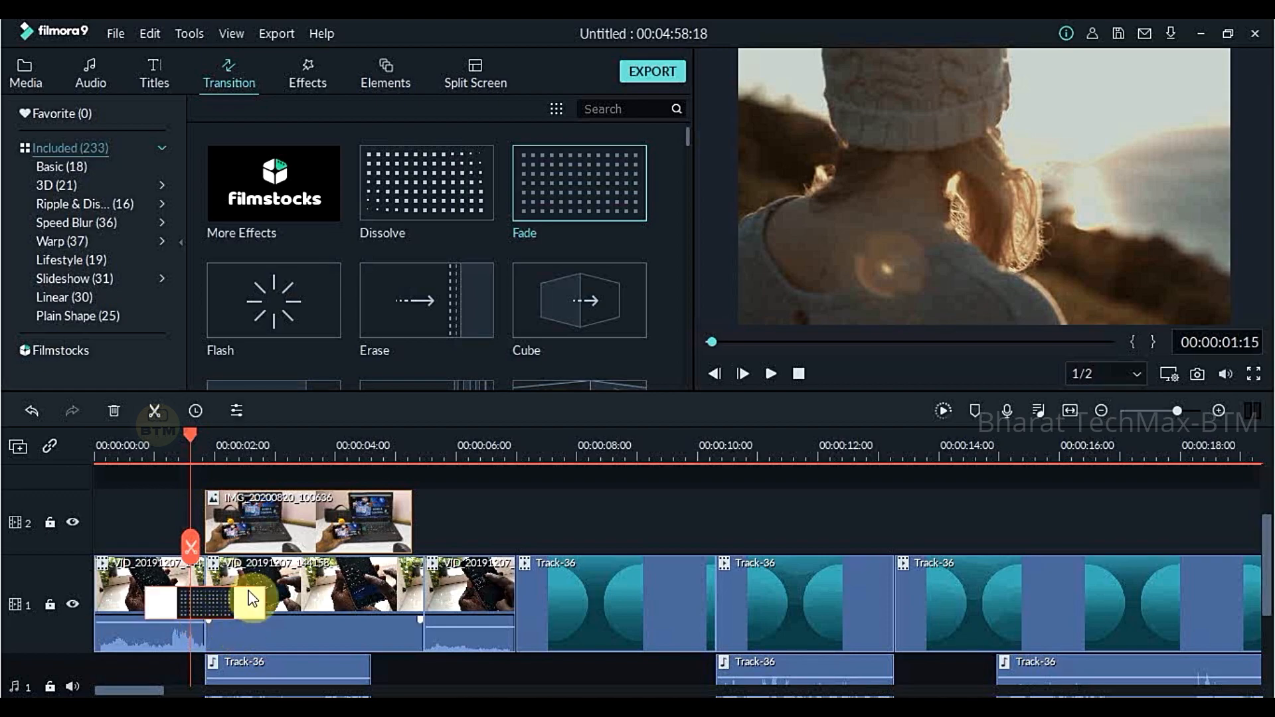
- Play the timeline across the cut between the first two video pieces to preview the Fade transition
click(546, 517)
key(space)
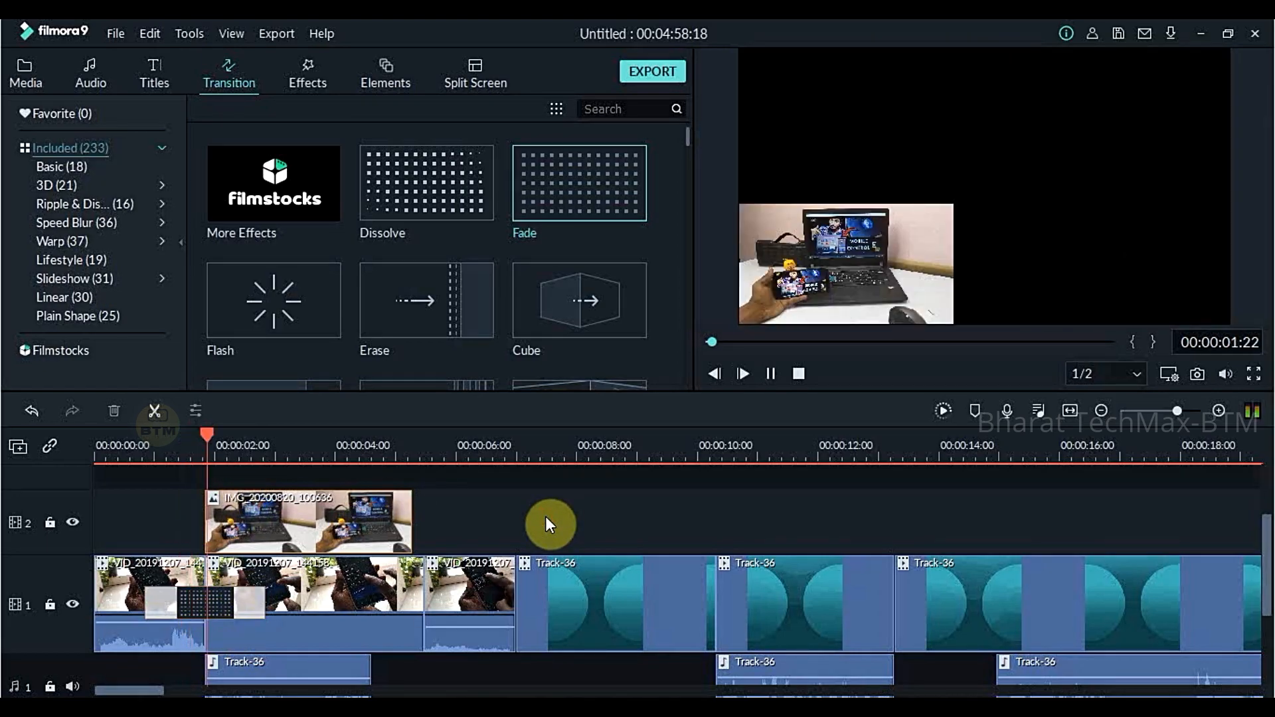
click(325, 434)
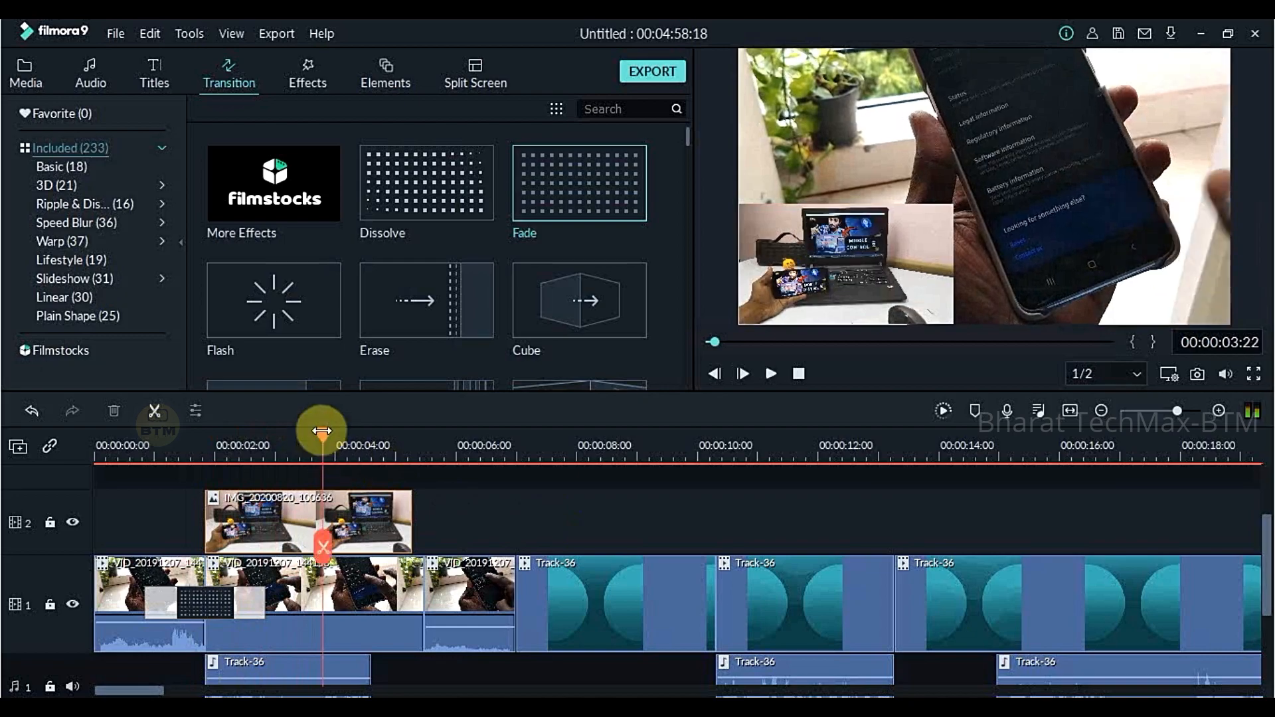
drag(326, 430, 137, 504)
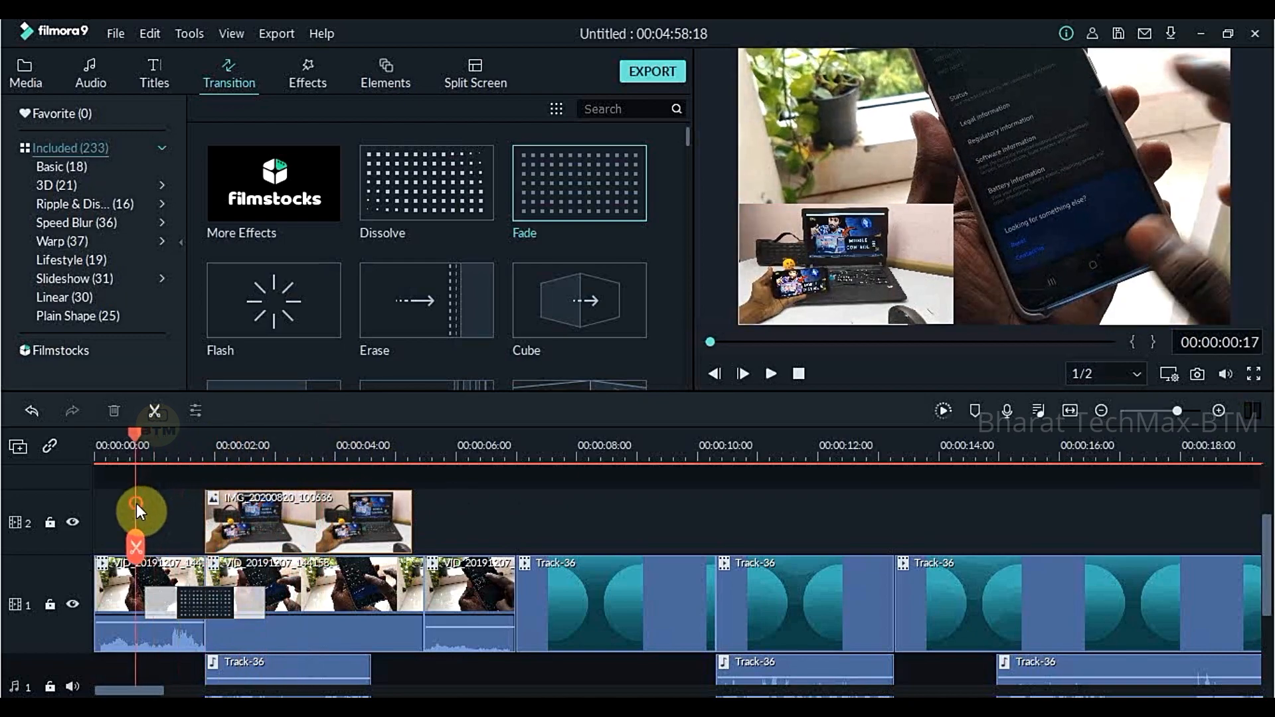
drag(530, 462, 482, 468)
key(space)
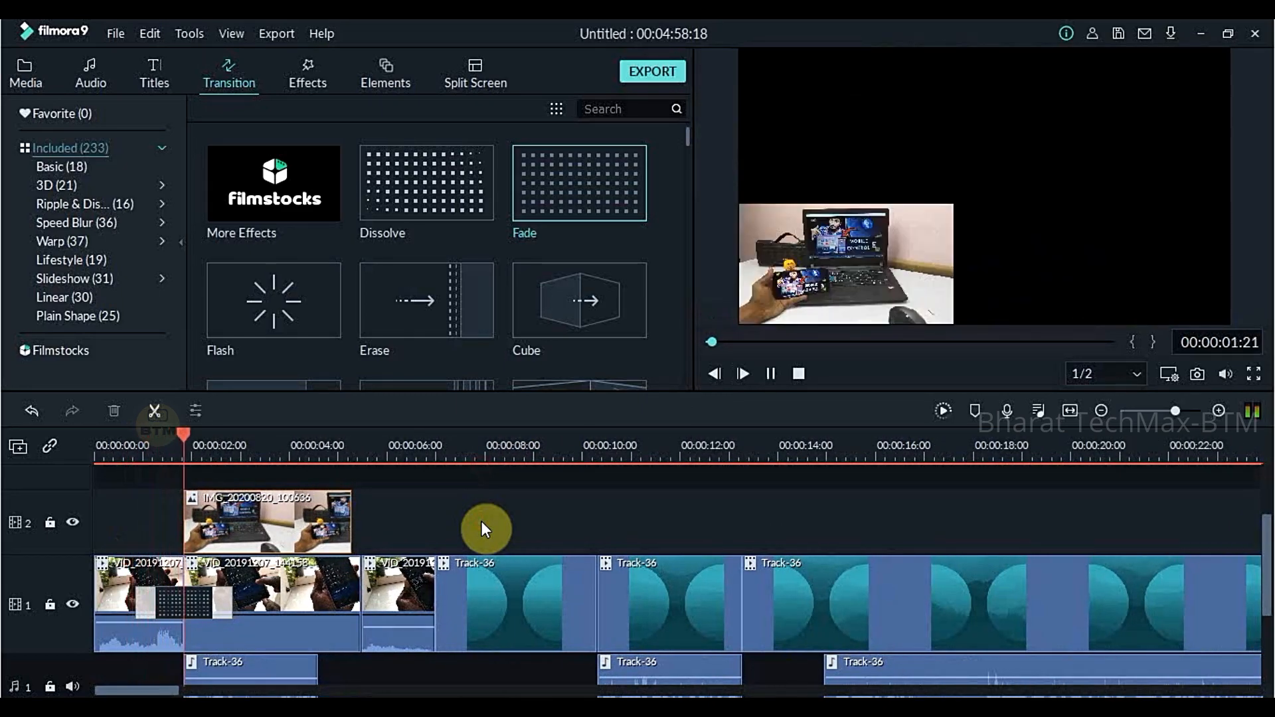
key(space)
- Apply the Flash transition at the cut between the second and third video pieces
mouse_move(301, 277)
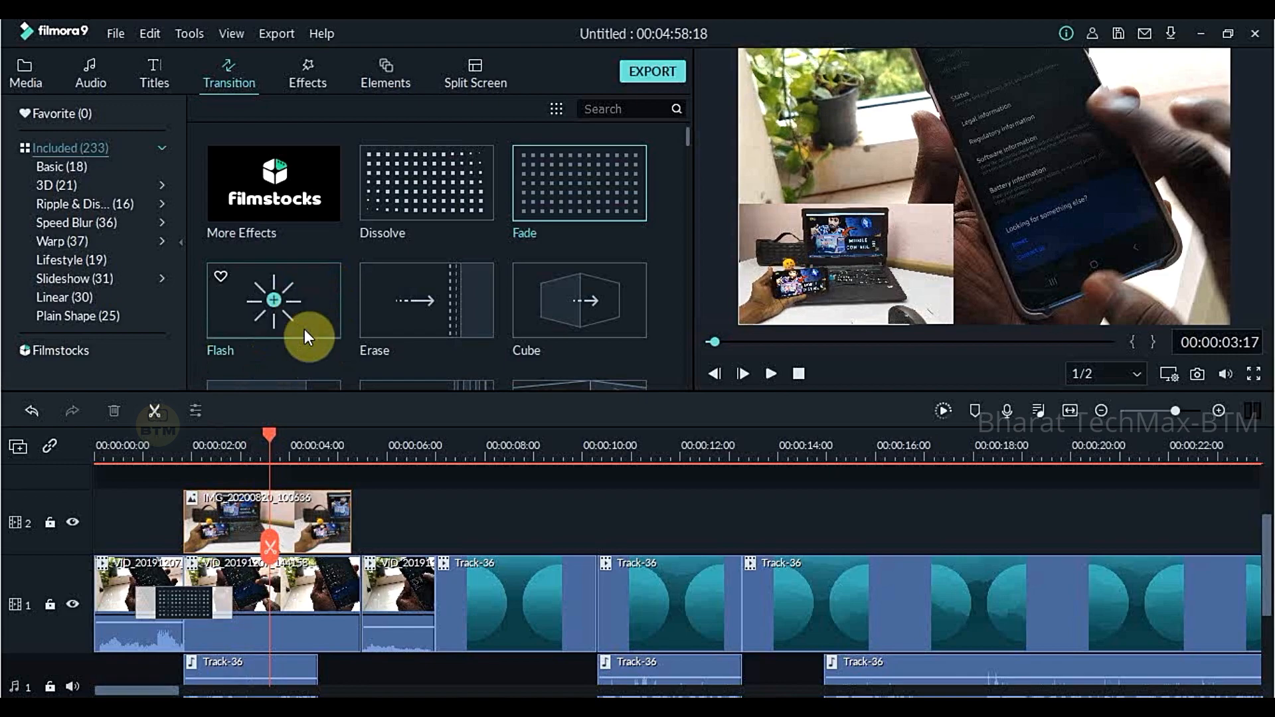
drag(313, 293, 340, 598)
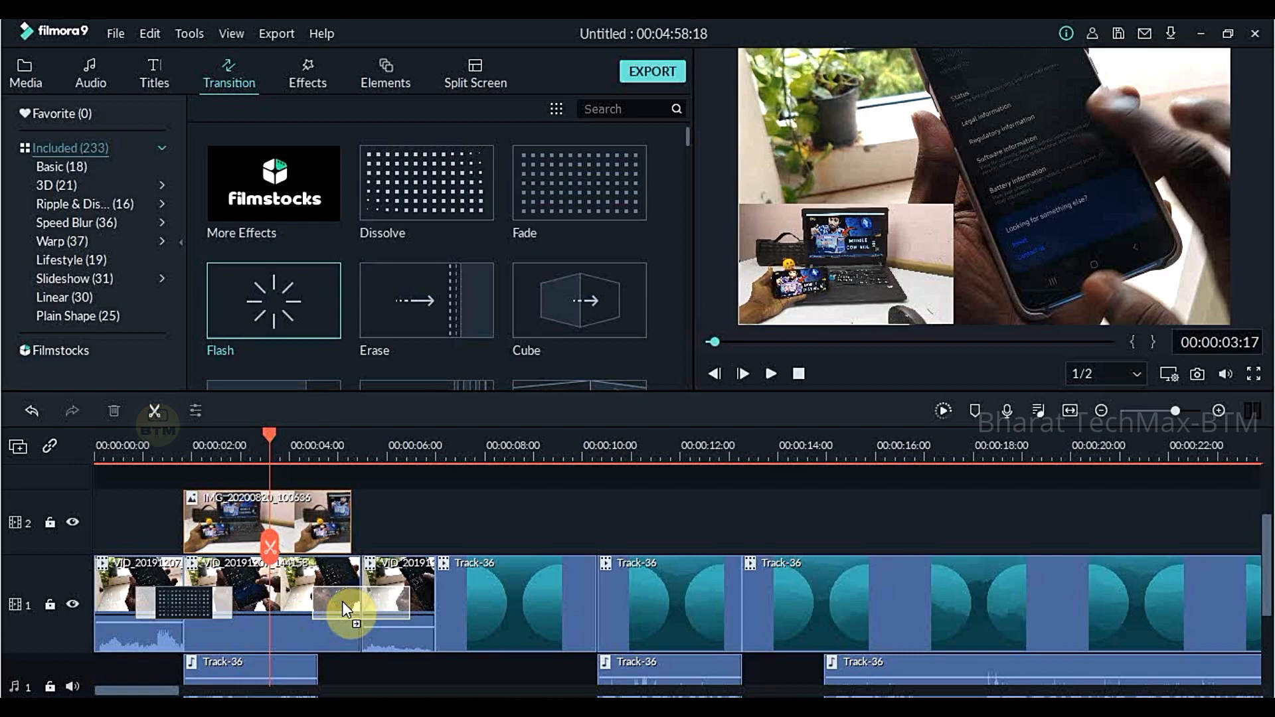
drag(341, 601, 342, 601)
click(398, 518)
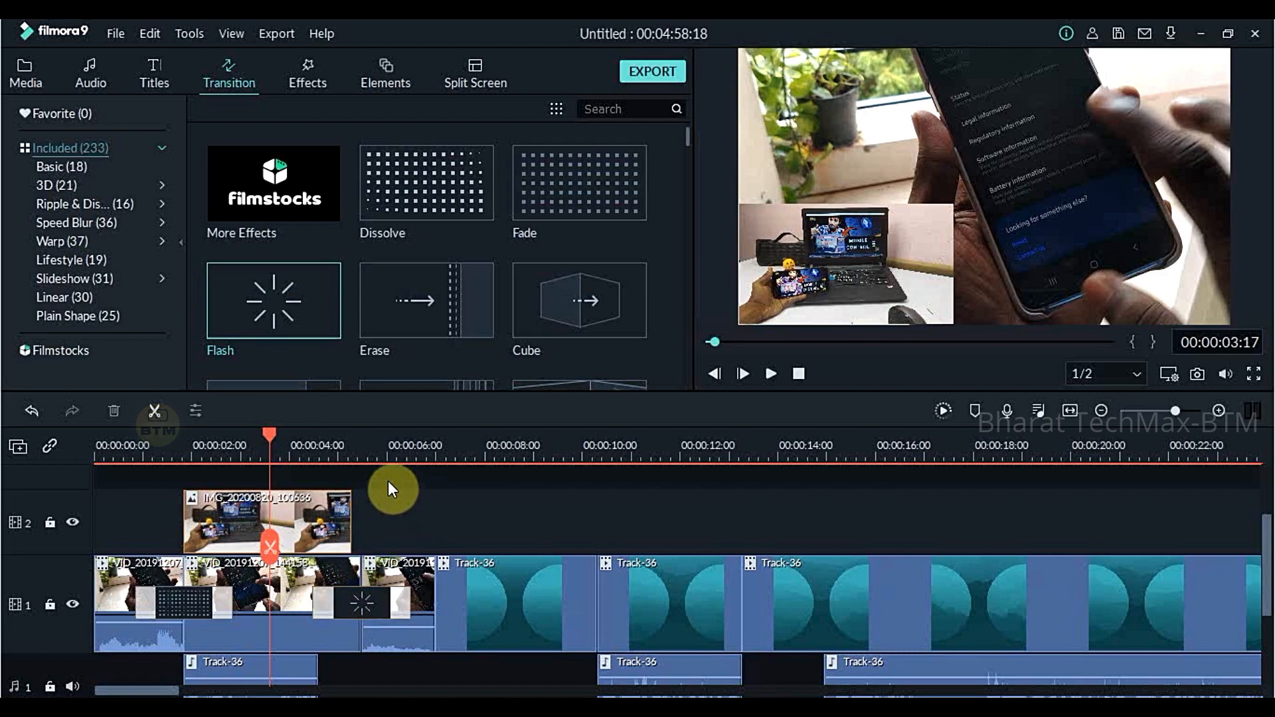
- Play the timeline across the cut between the second and third video pieces to preview the Flash transition
key(space)
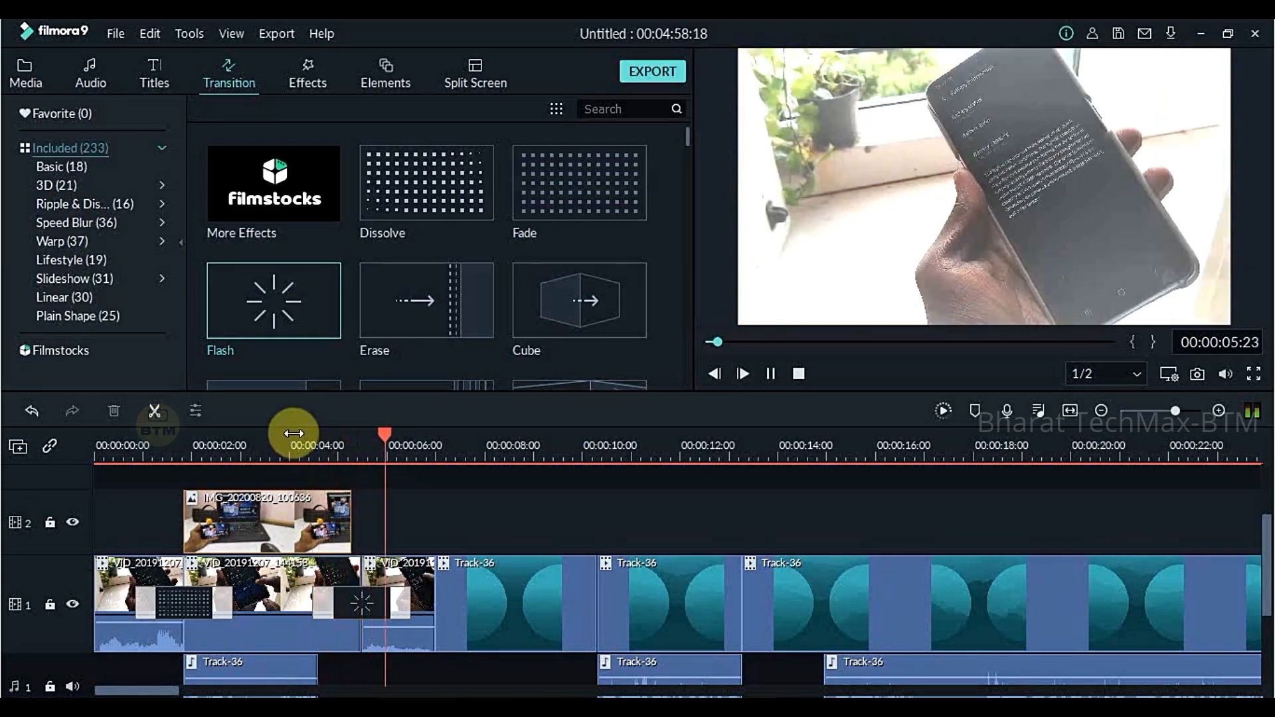
key(space)
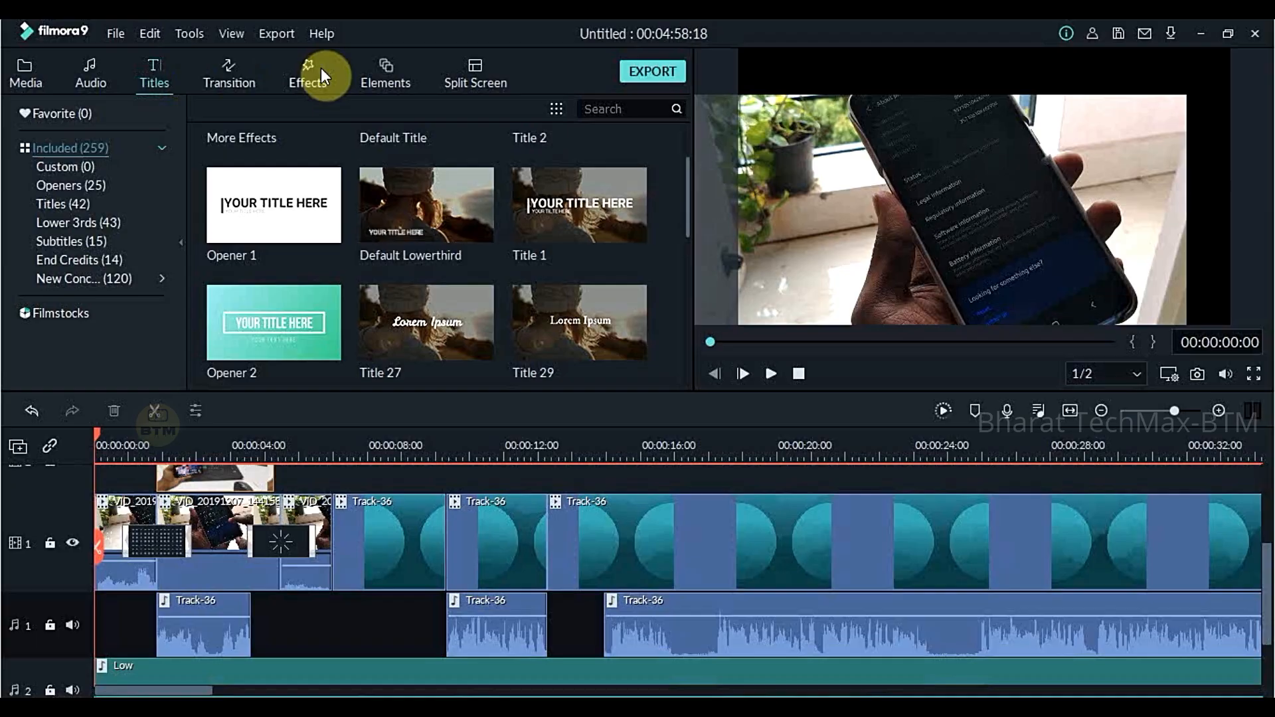
- Add the Opener 1 title at the start of video track 3
click(317, 69)
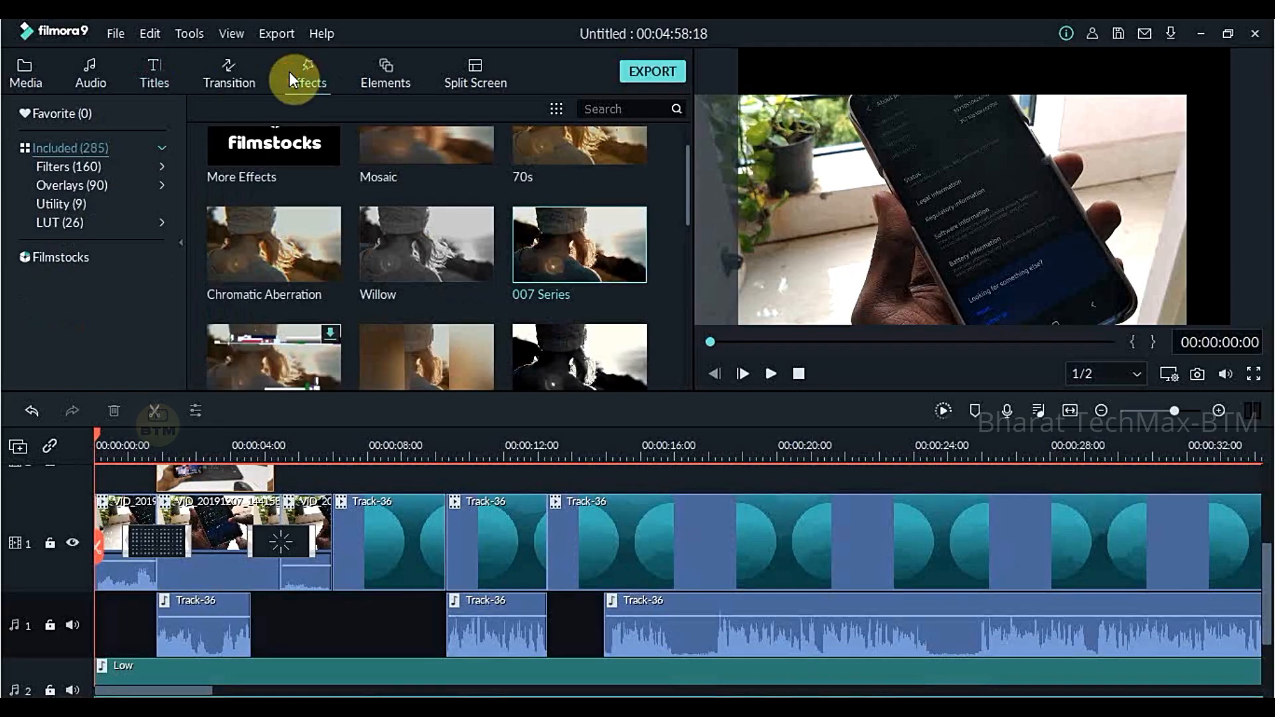
click(162, 76)
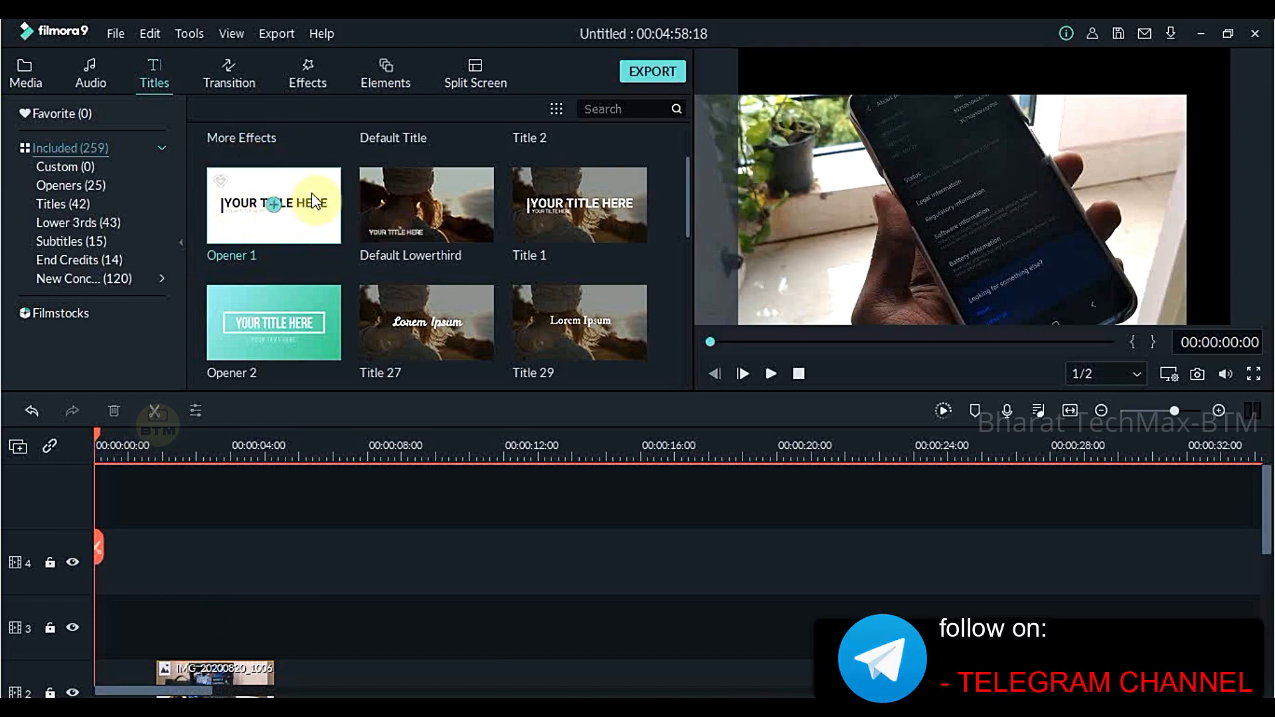
drag(312, 194, 87, 600)
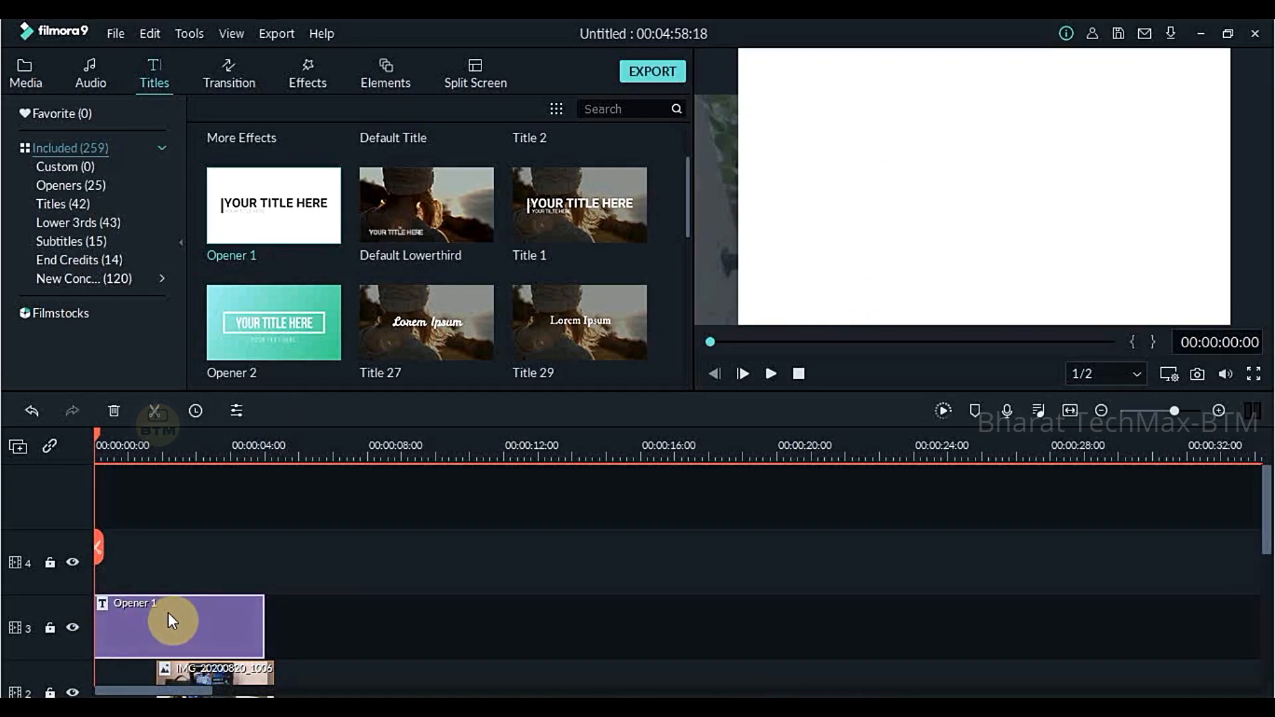
- In the opener's advanced text editor, move the small subtitle below the heading's centre and replace its text with "welcome"
double_click(170, 608)
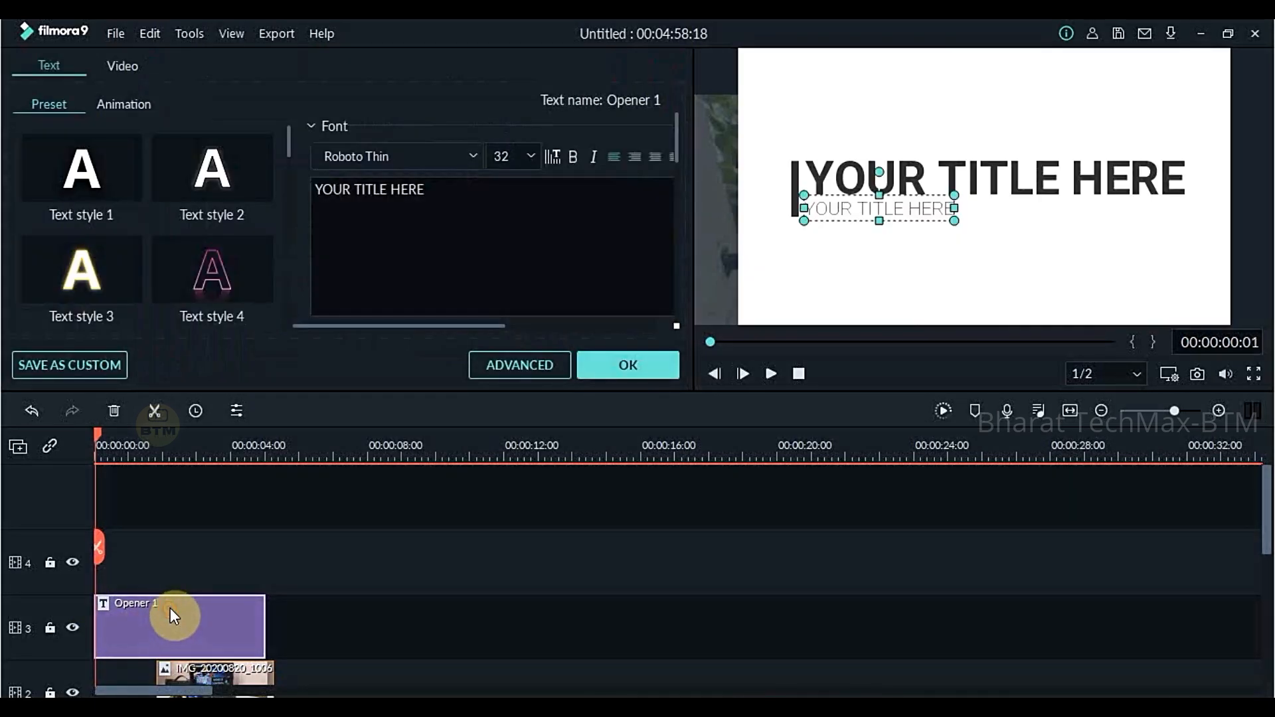
click(542, 365)
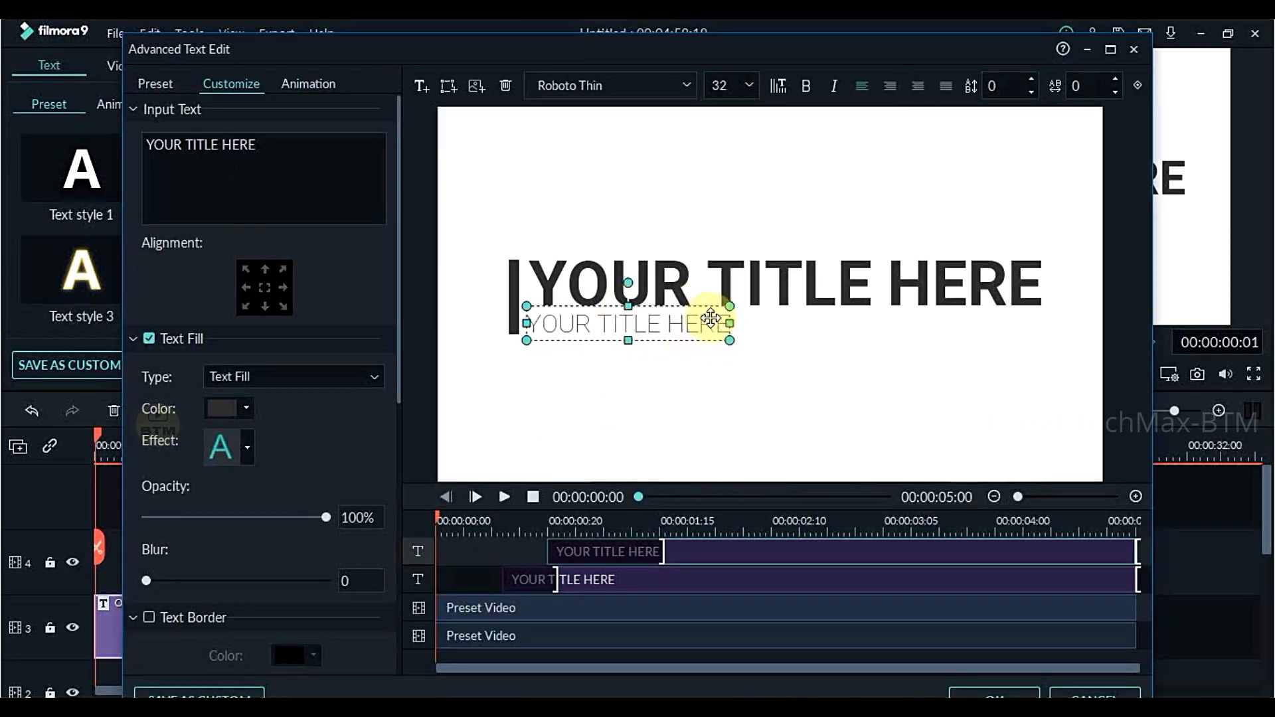
drag(701, 313, 843, 375)
key(Delete)
key(BackSpace)
key(BackSpace)
key(BackSpace)
key(BackSpace)
key(BackSpace)
key(BackSpace)
key(BackSpace)
key(BackSpace)
key(BackSpace)
key(BackSpace)
key(BackSpace)
key(BackSpace)
key(BackSpace)
key(BackSpace)
text(welcome)
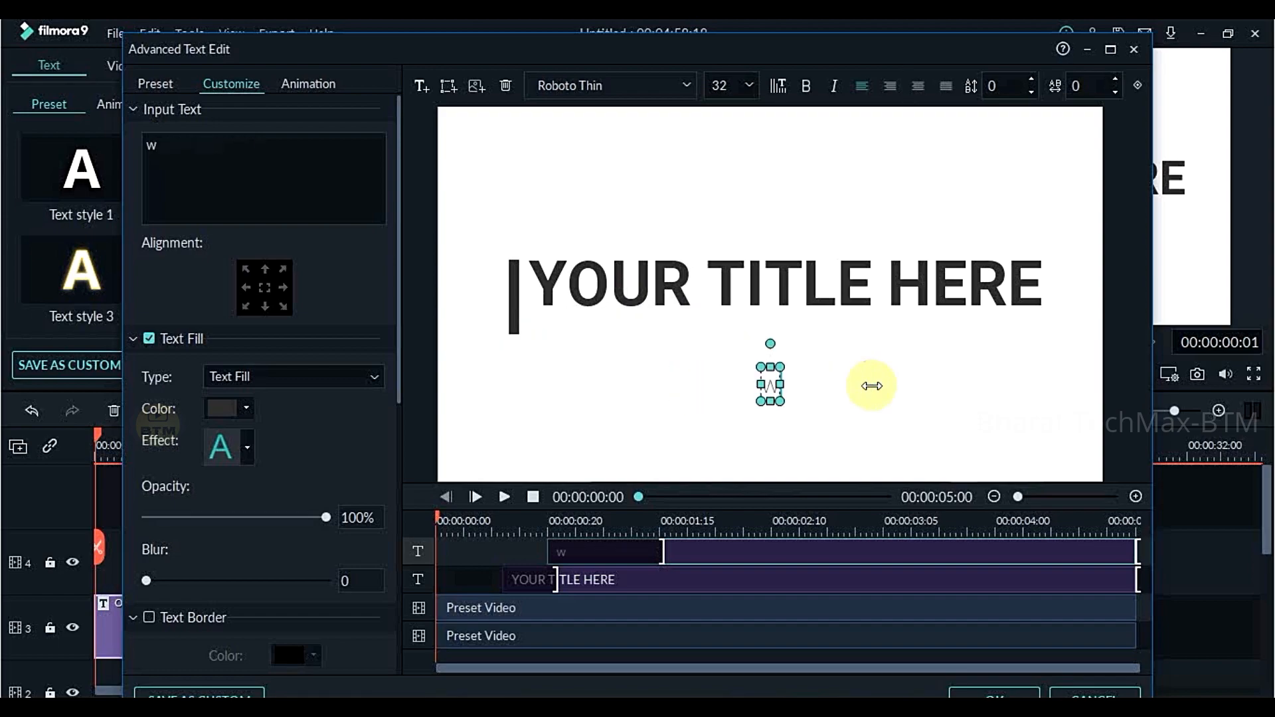
- Replace the large heading text with "Bharat TechMax" and shift it slightly away from the vertical bar
click(1003, 277)
key(ctrl+a)
key(BackSpace)
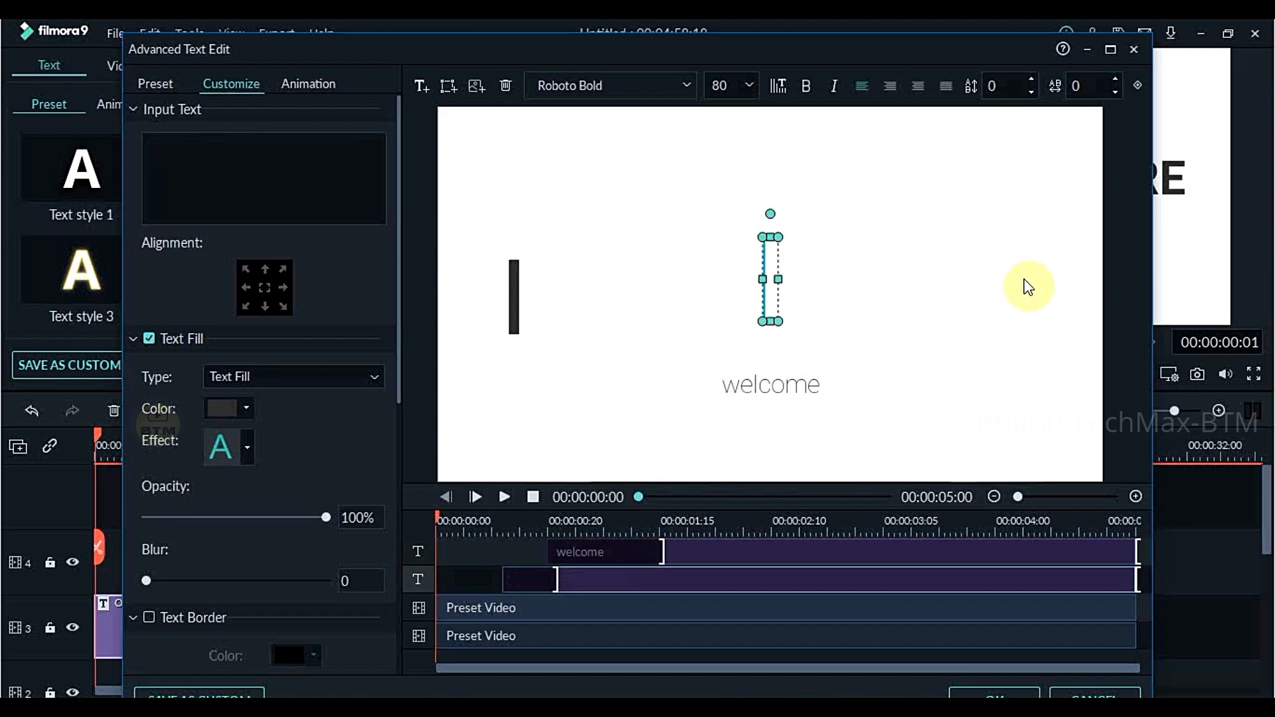
text(Bharat TechMax)
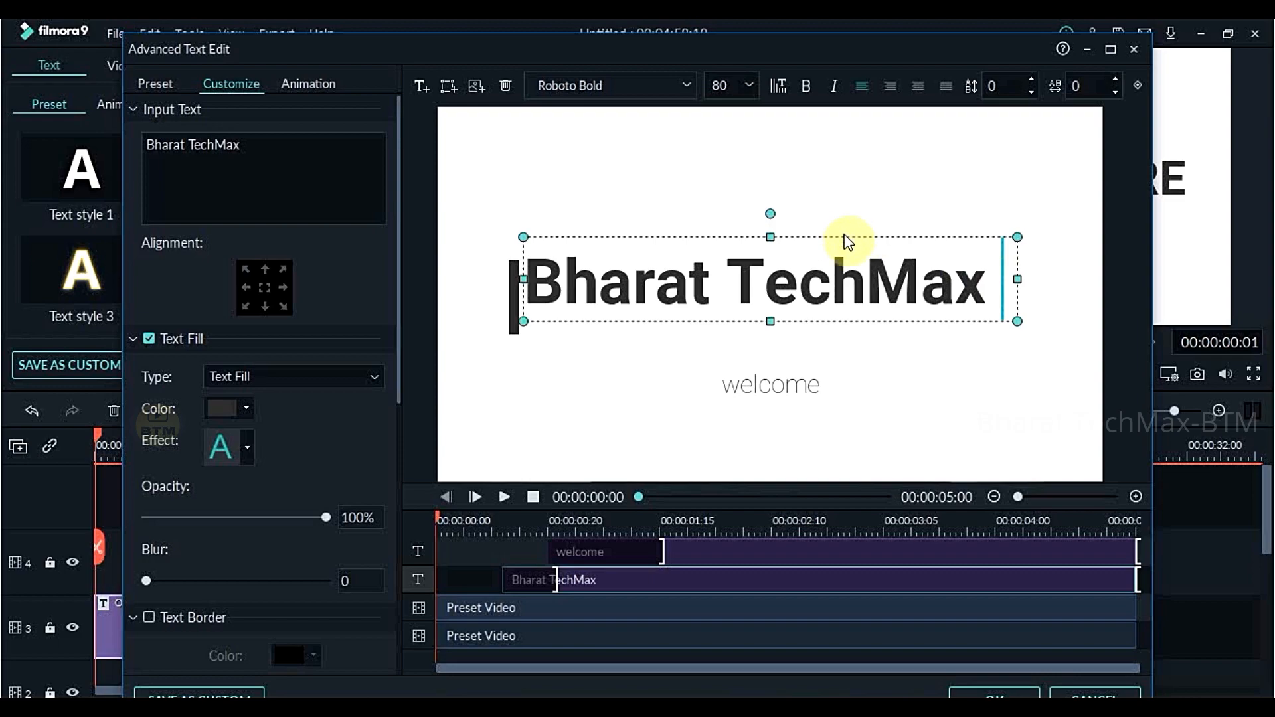
drag(809, 233, 822, 248)
- Move the dark vertical bar slightly up and away from the start of the Bharat TechMax heading
click(522, 311)
click(522, 311)
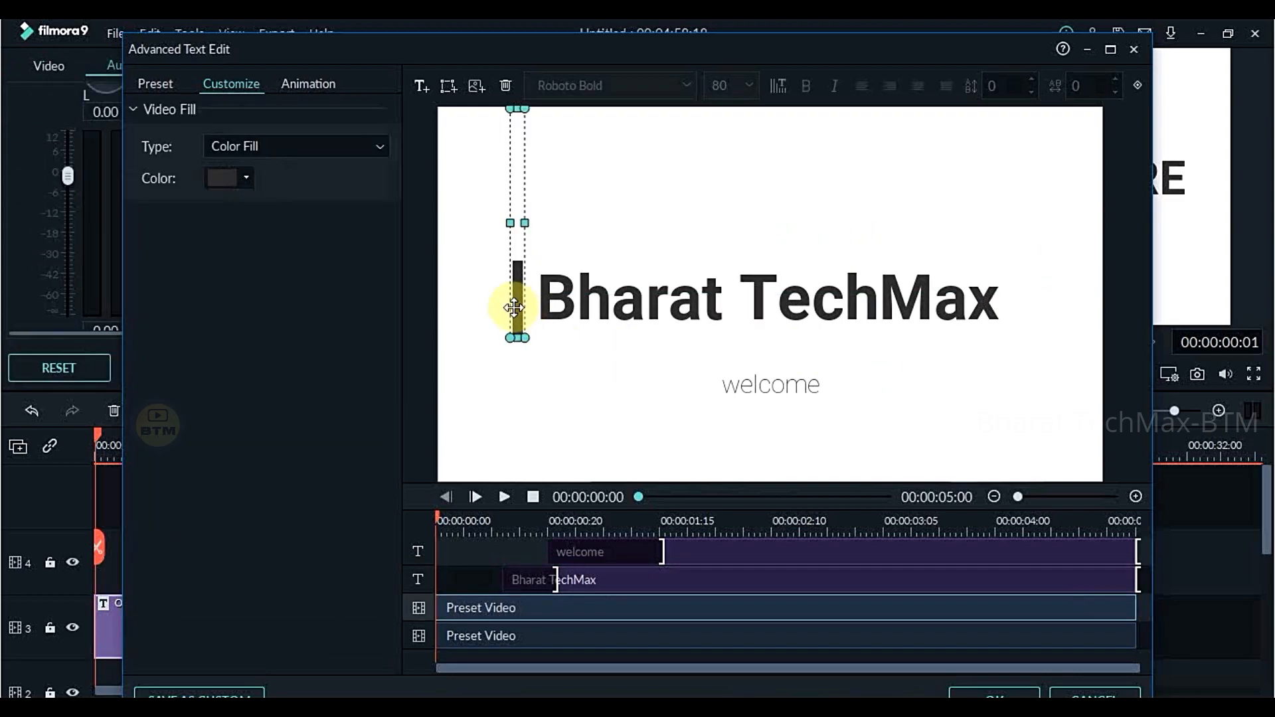
mouse_move(517, 289)
mouse_down()
mouse_move(521, 306)
mouse_move(504, 301)
mouse_up()
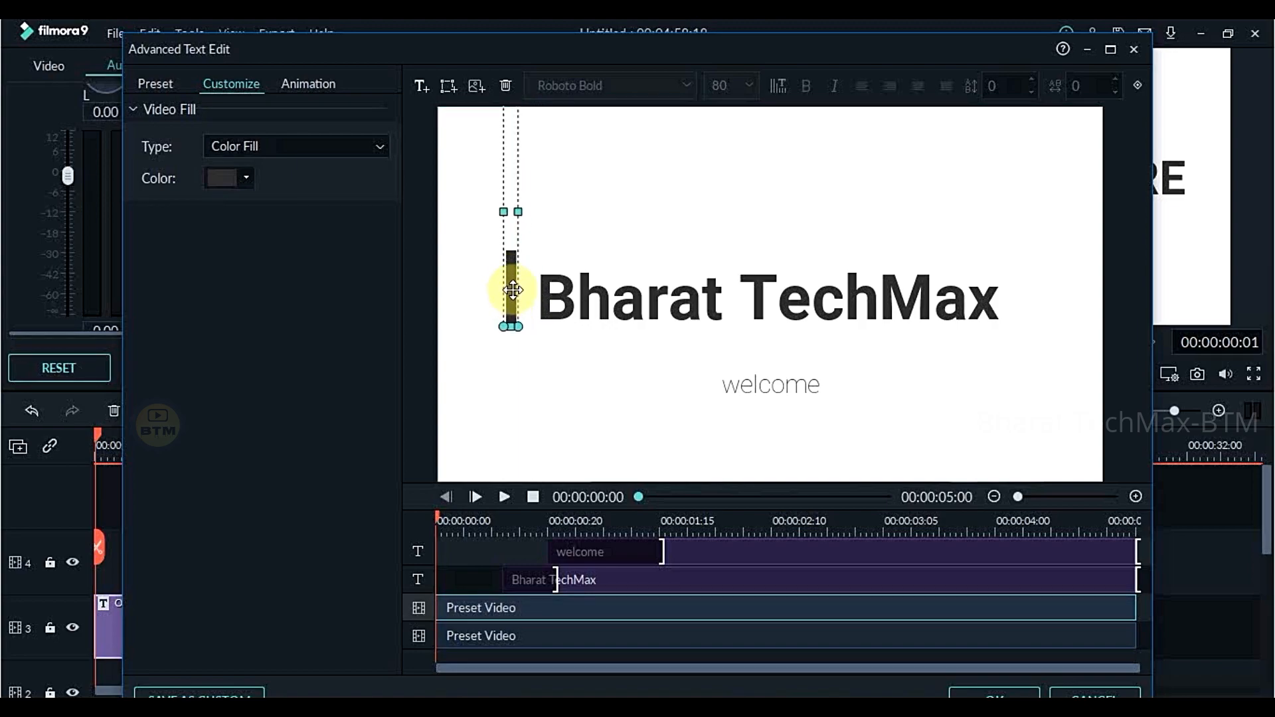
drag(513, 297, 513, 286)
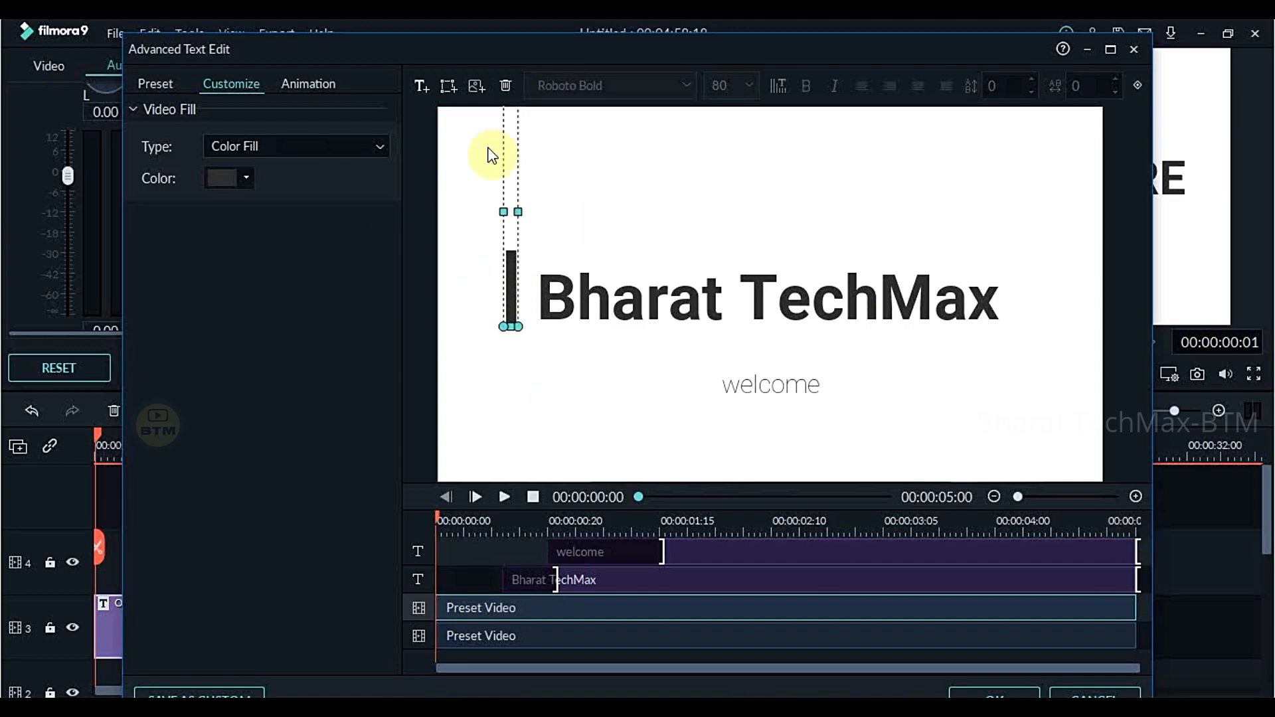
click(561, 390)
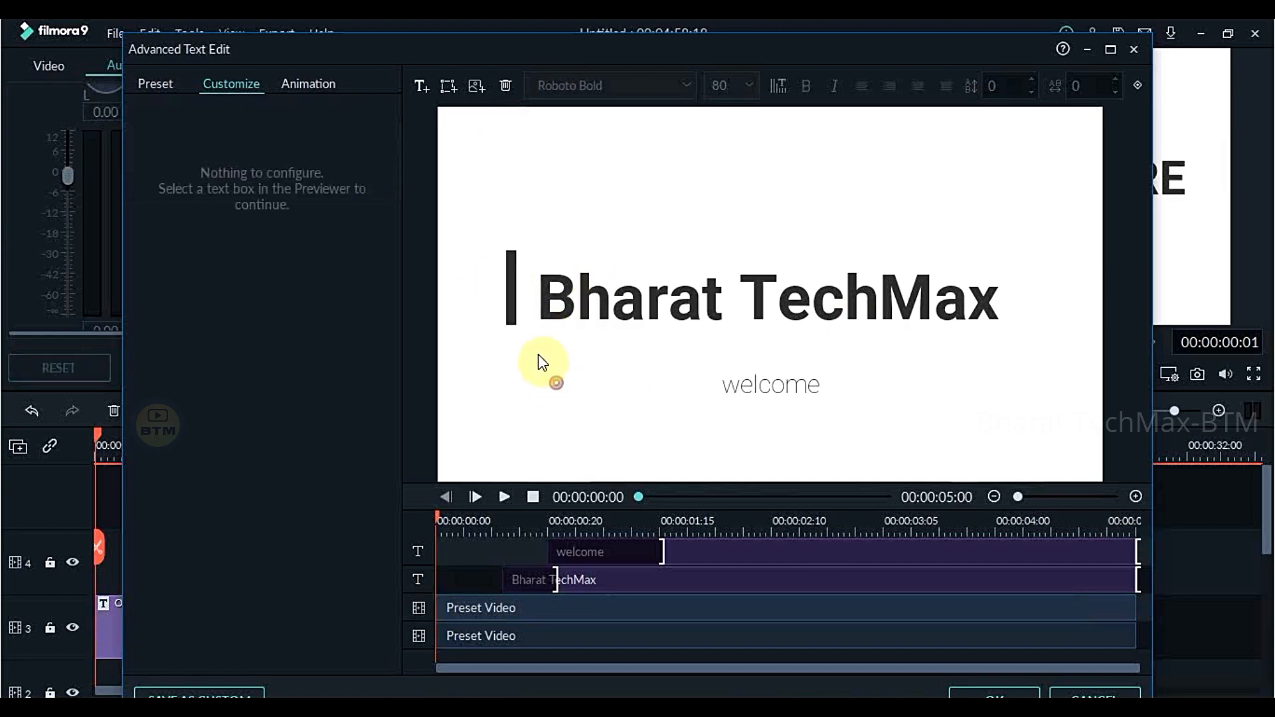
click(512, 306)
- Set the Bharat TechMax heading's text fill colour to grey after trying light pink, and accept the title edits
click(703, 311)
double_click(722, 308)
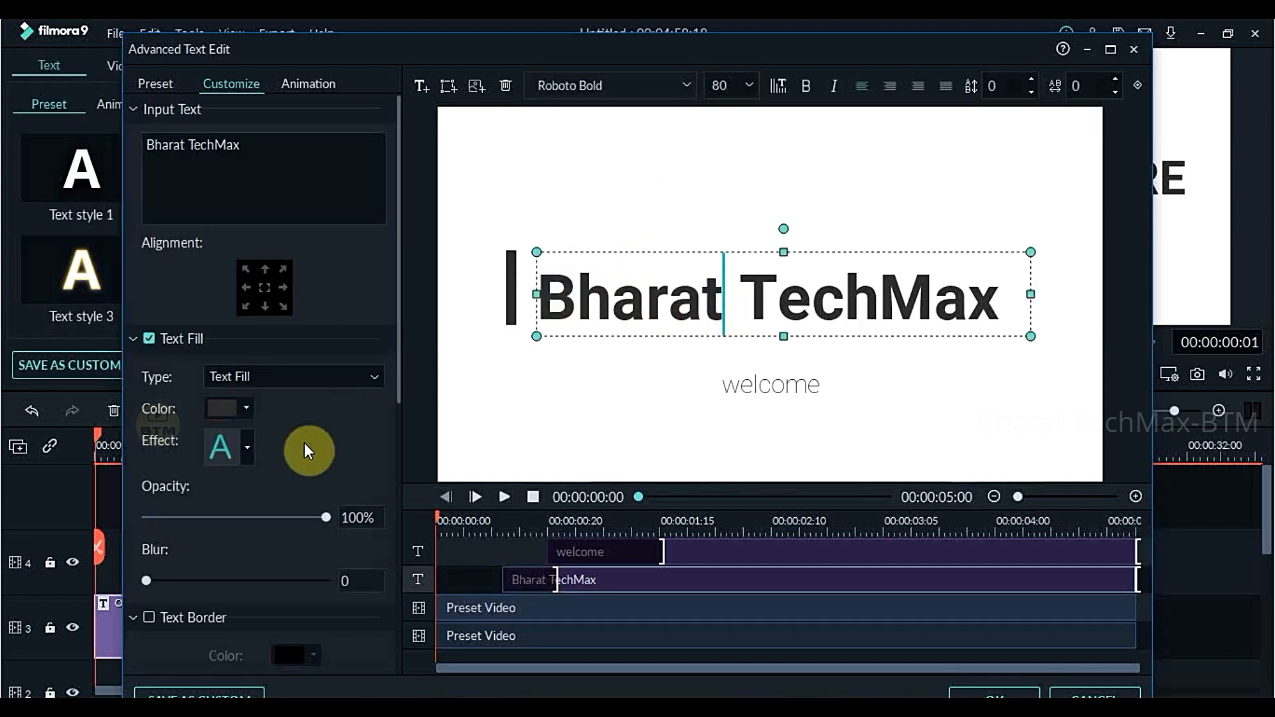
click(244, 407)
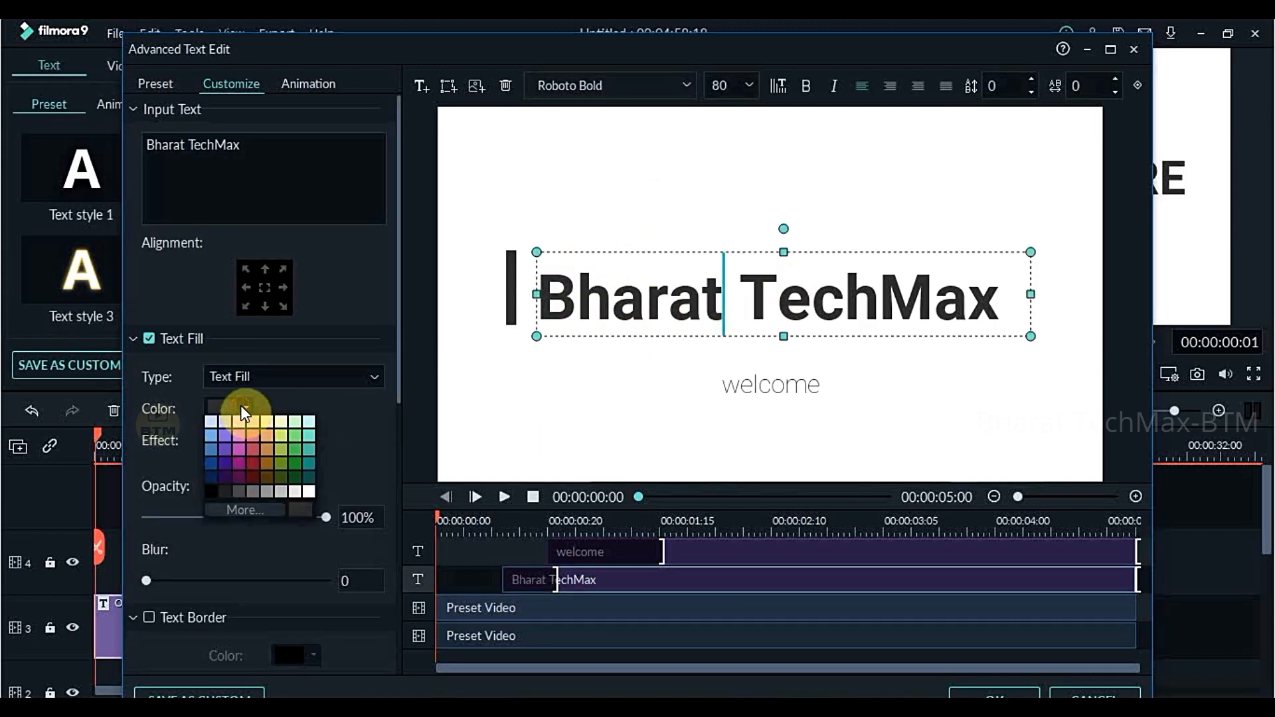
click(242, 420)
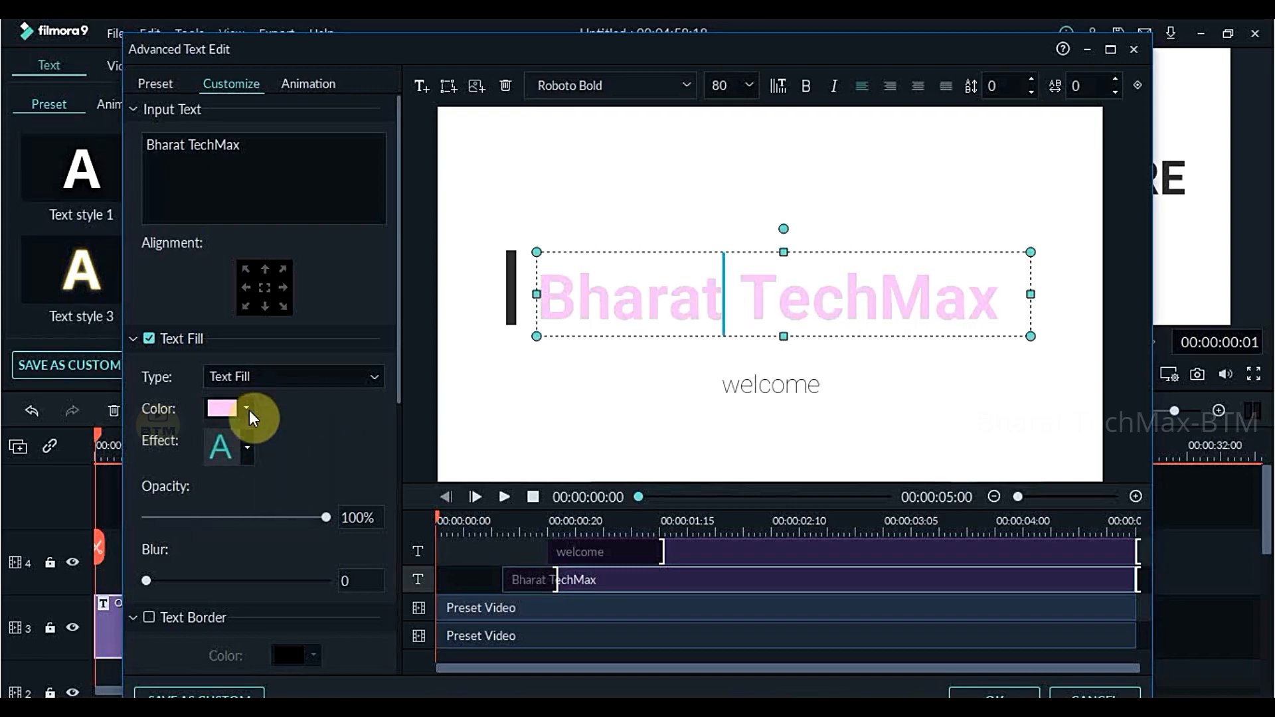
click(248, 409)
click(248, 495)
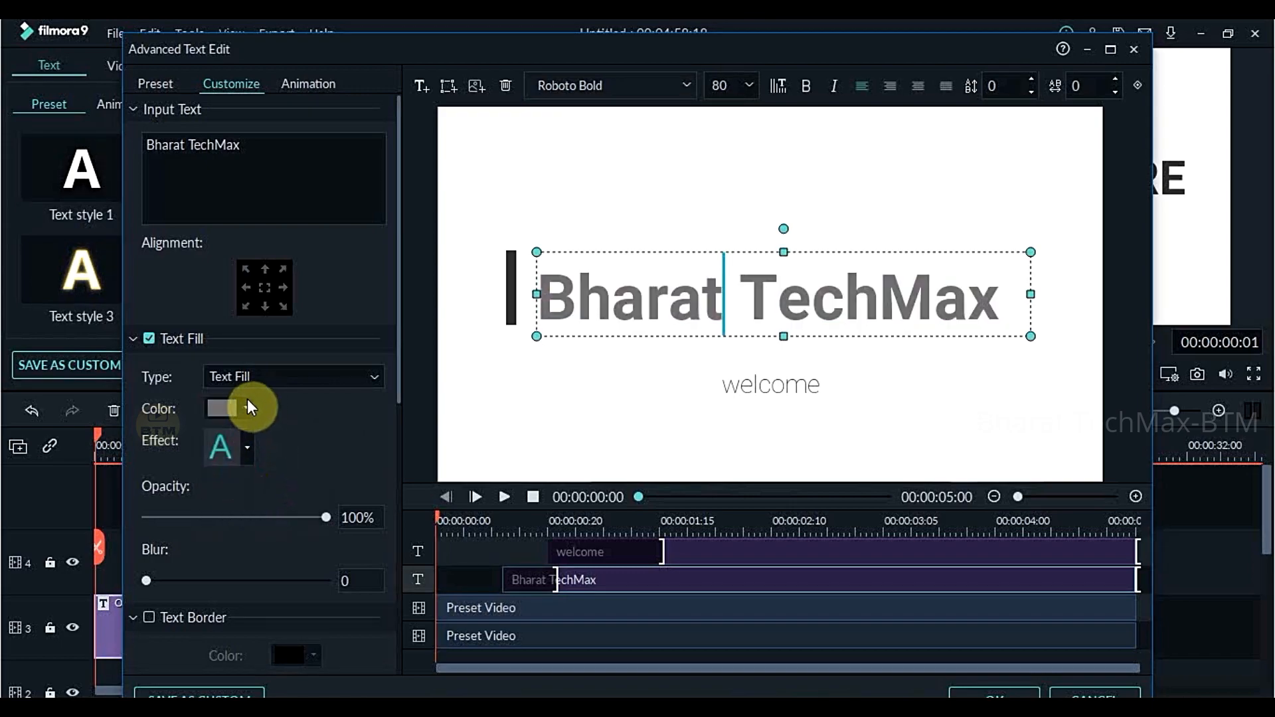
click(409, 431)
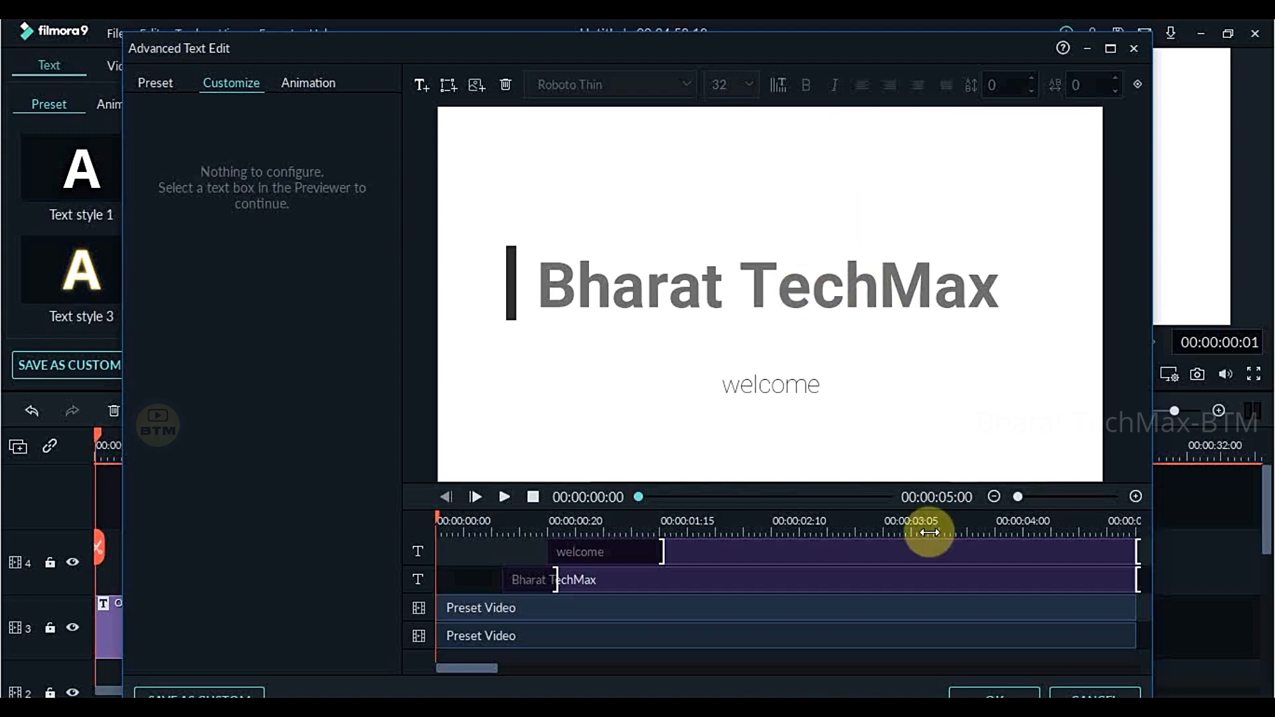
click(1015, 694)
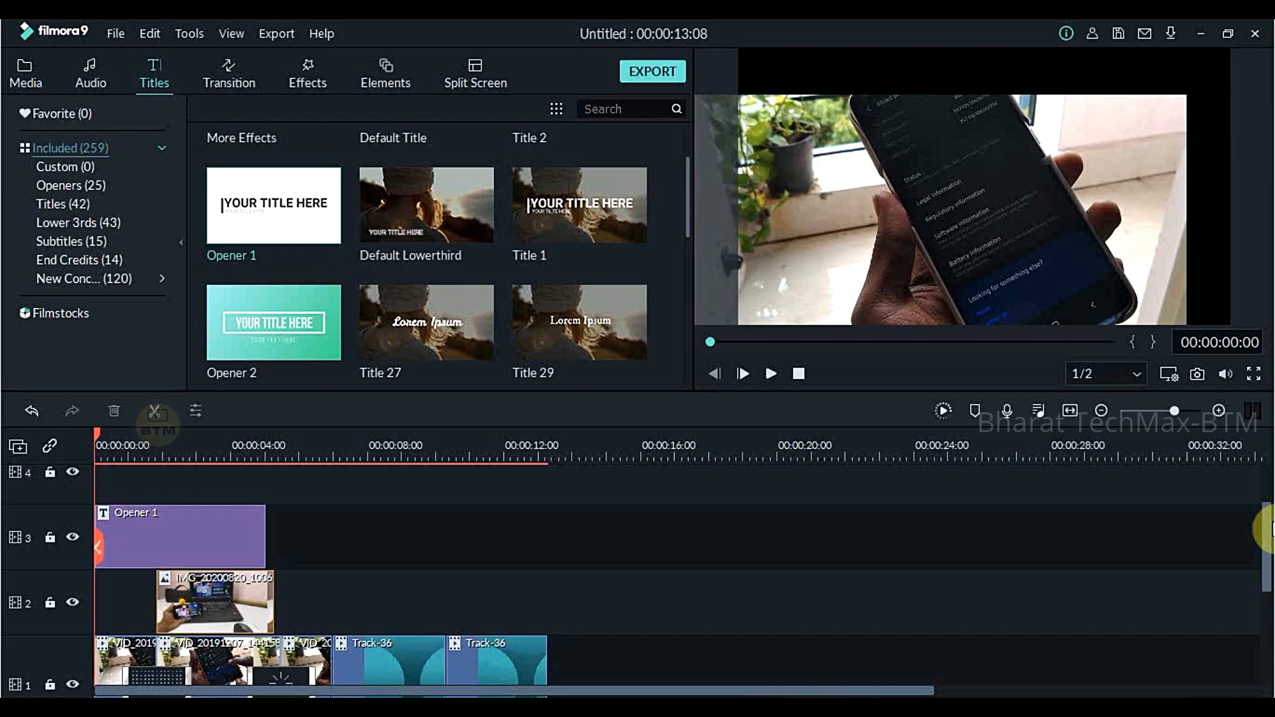
- Export the video to the computer in MP4 format under the name "sample"
click(656, 70)
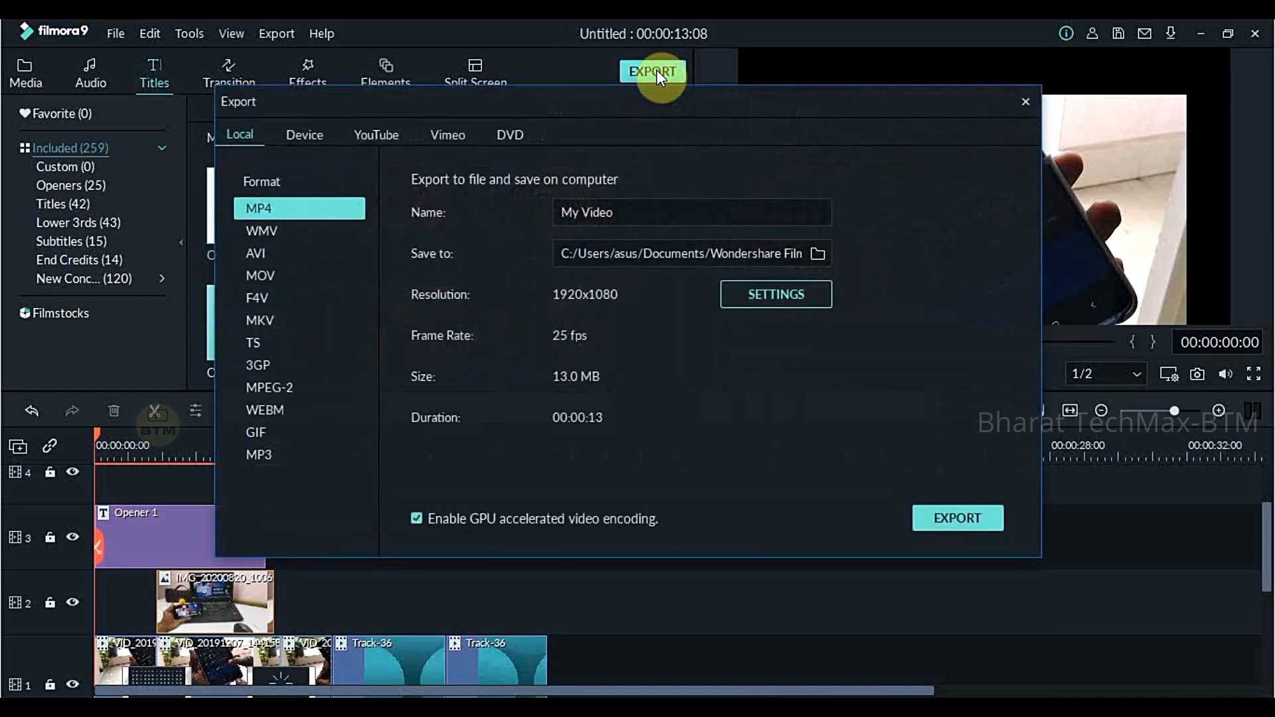
drag(632, 221, 535, 199)
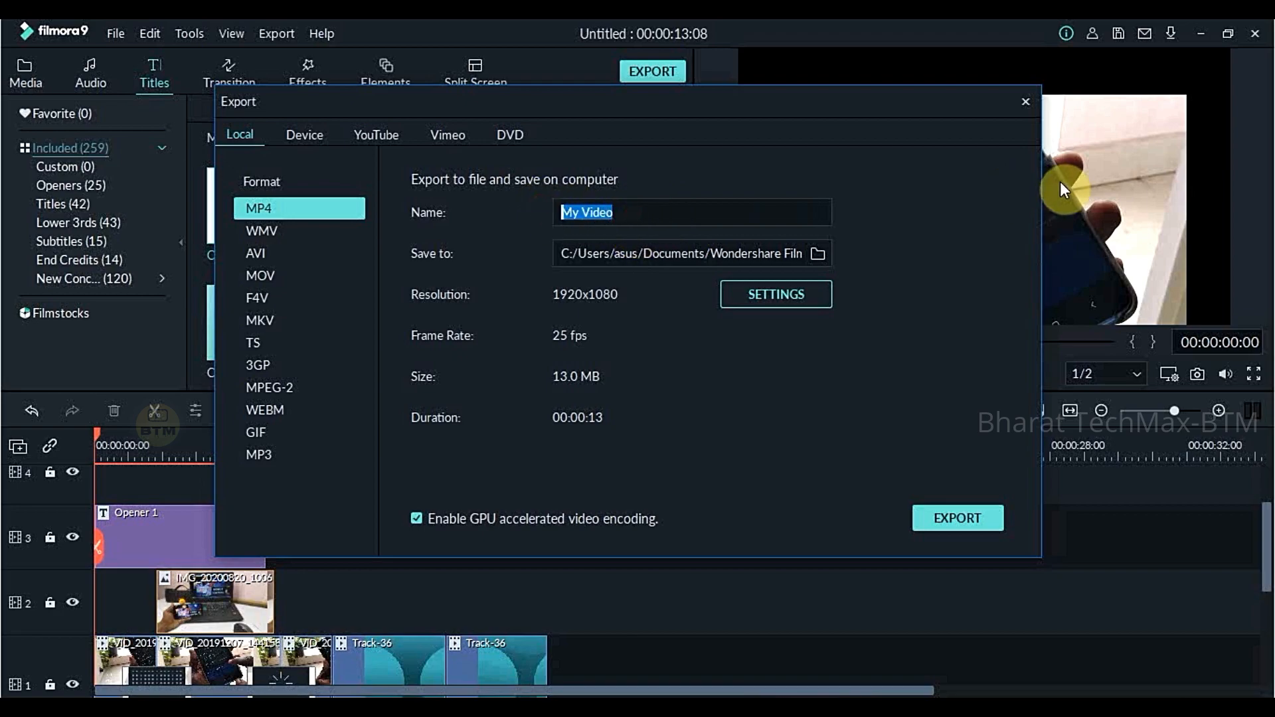
key(BackSpace)
text(sample)
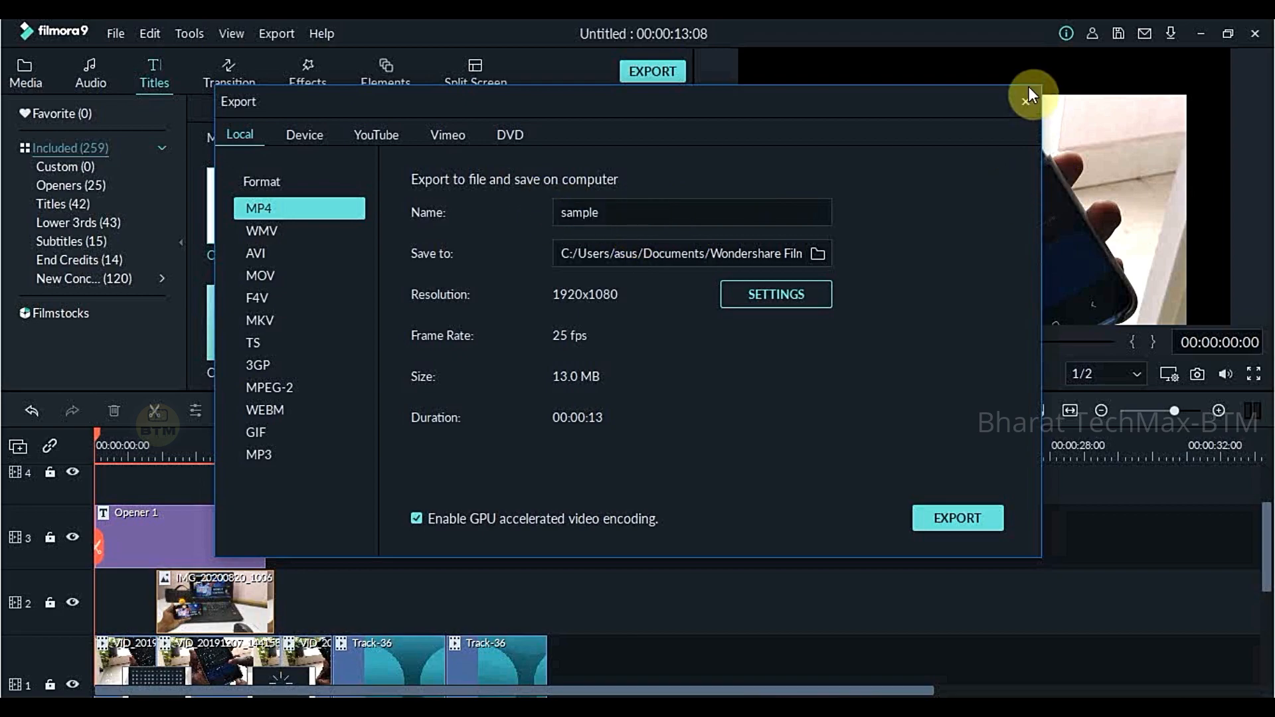
click(964, 517)
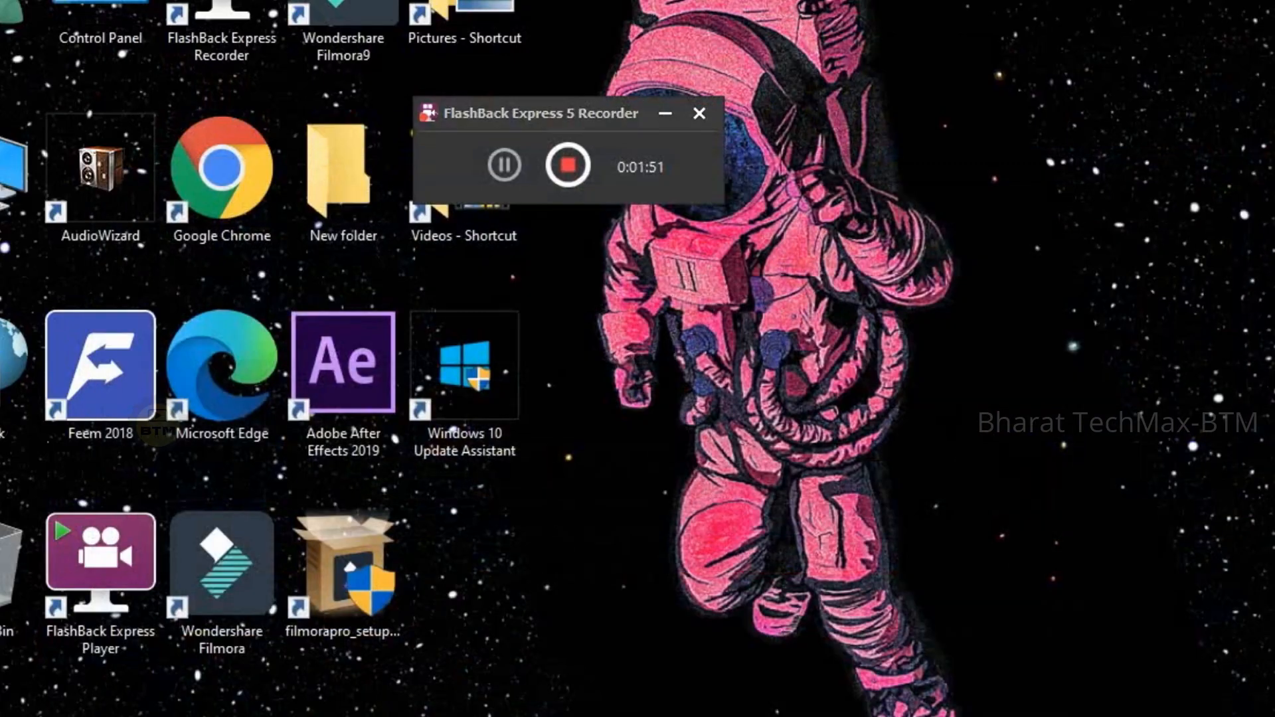
right_click(1113, 75)
click(1244, 140)
click(582, 174)
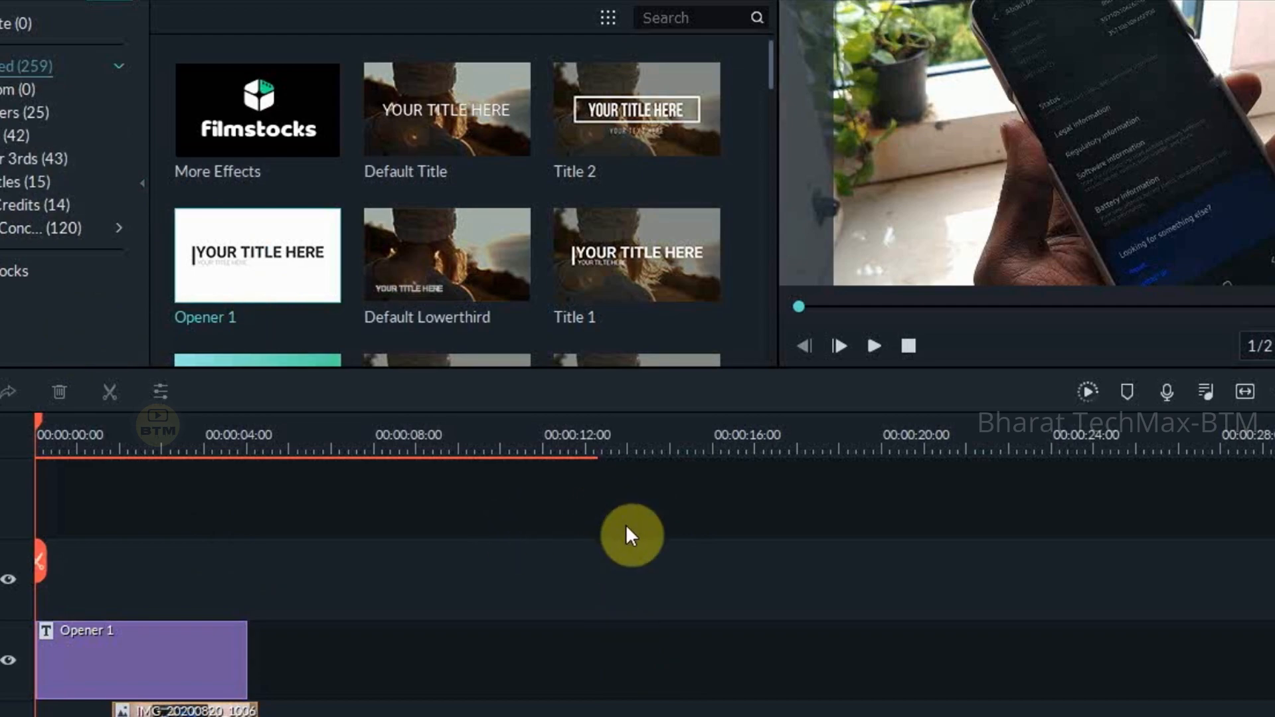
- Display the list of recently opened projects
click(58, 0)
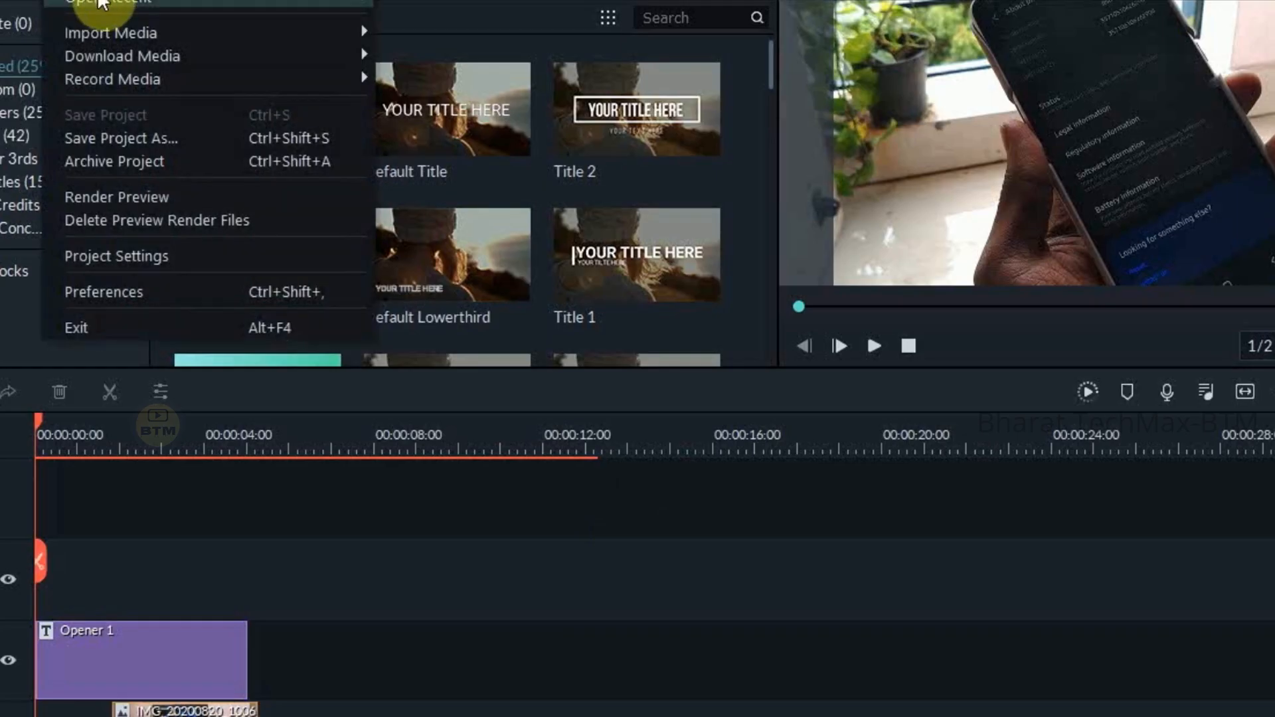
mouse_move(99, 3)
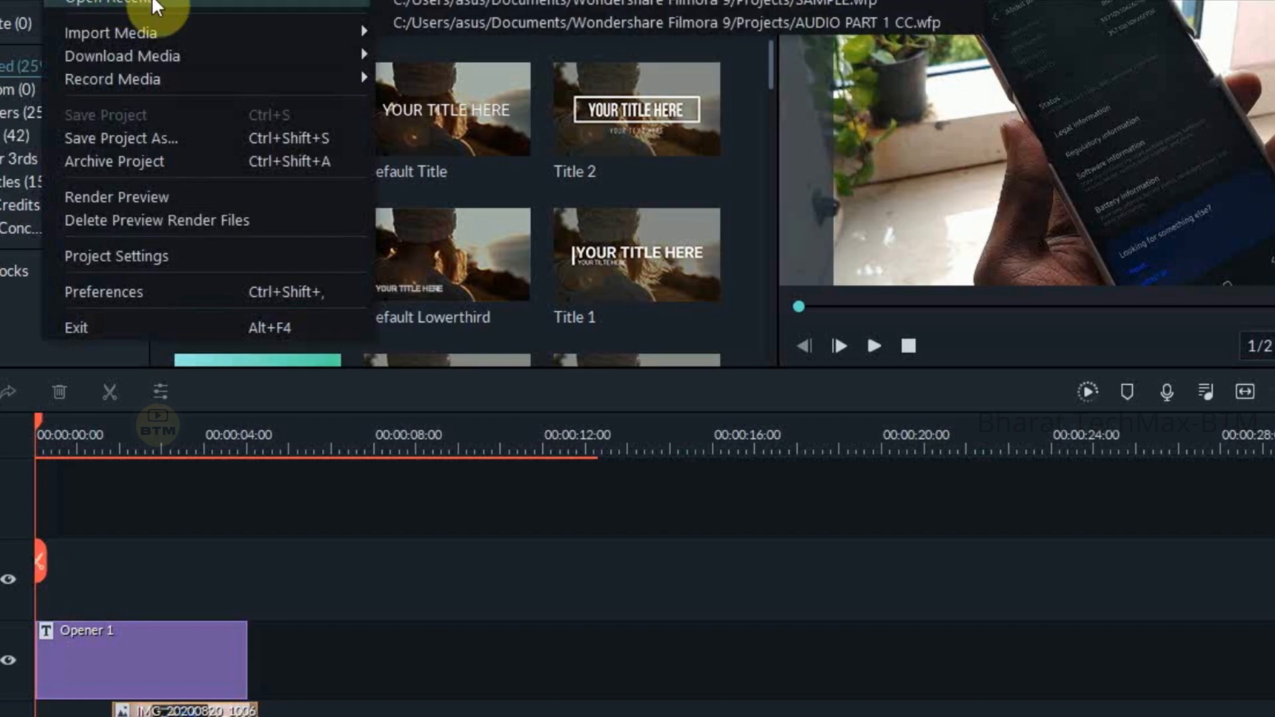